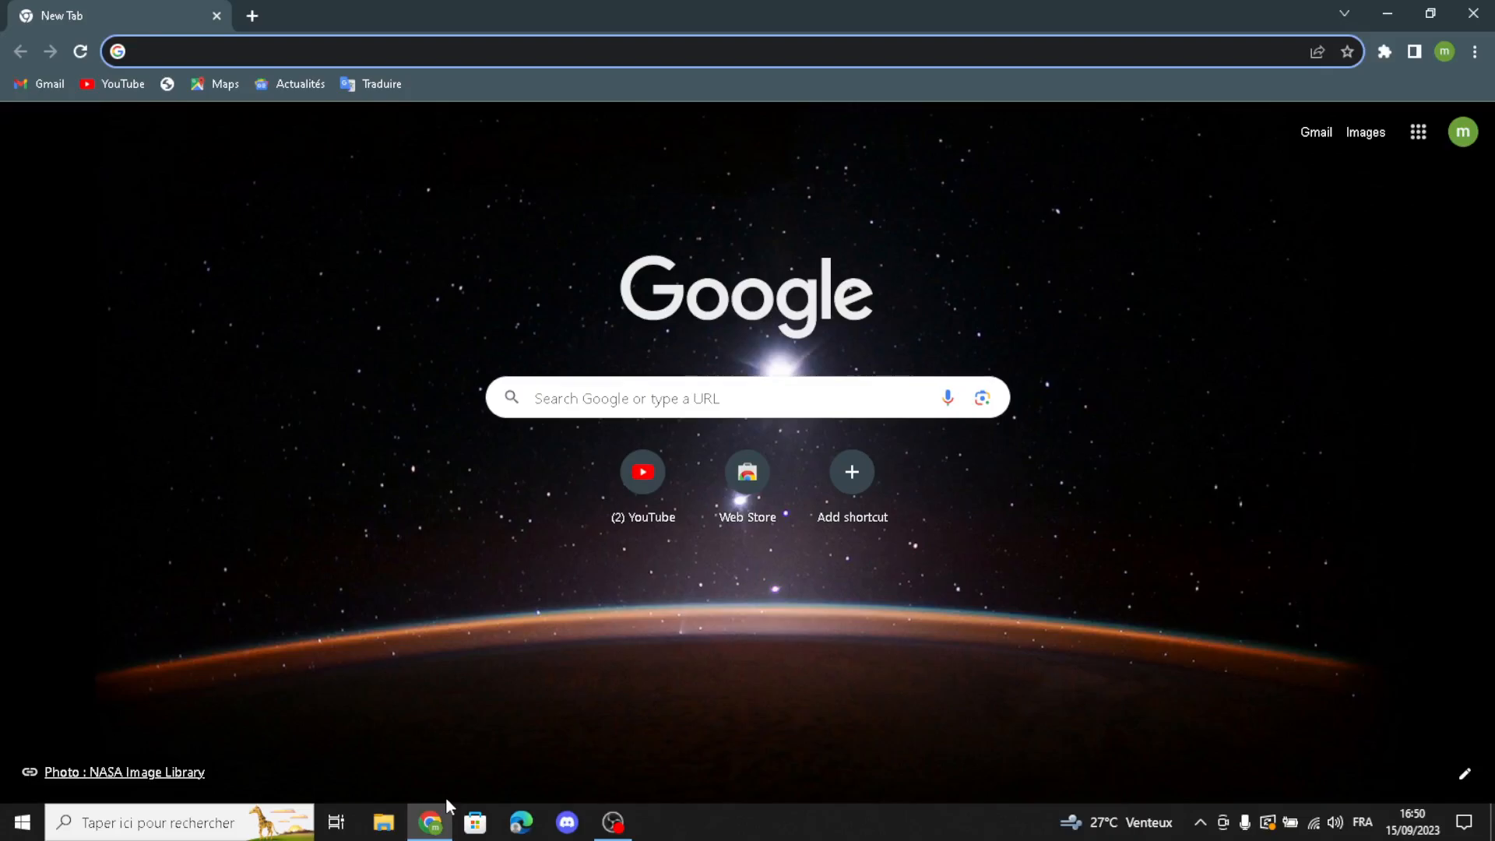
Step: Search Google for shopify and open the sponsored Start Selling Online result
text(s)
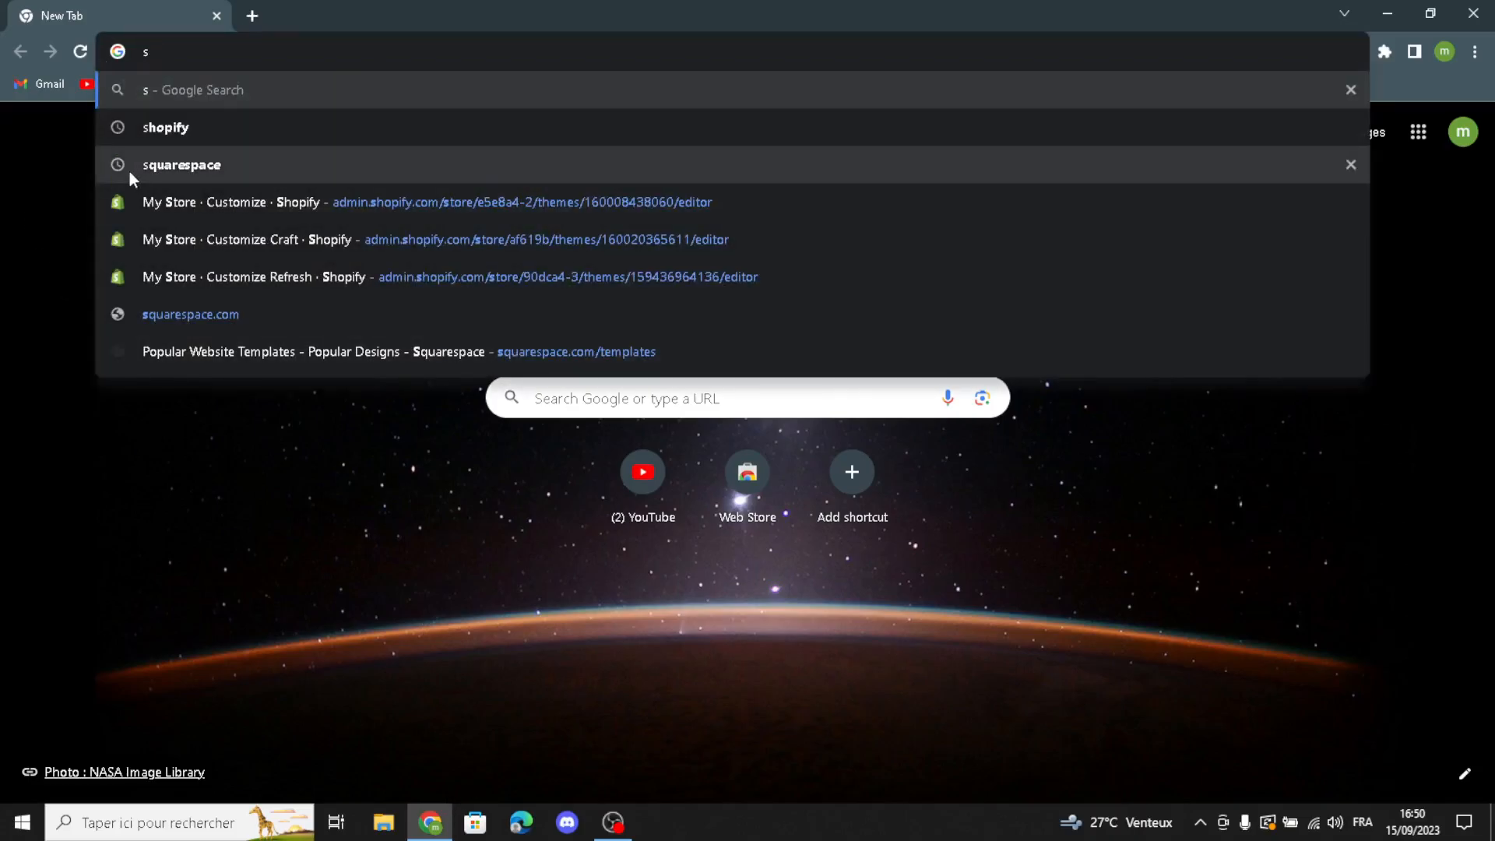
key(Down)
key(Return)
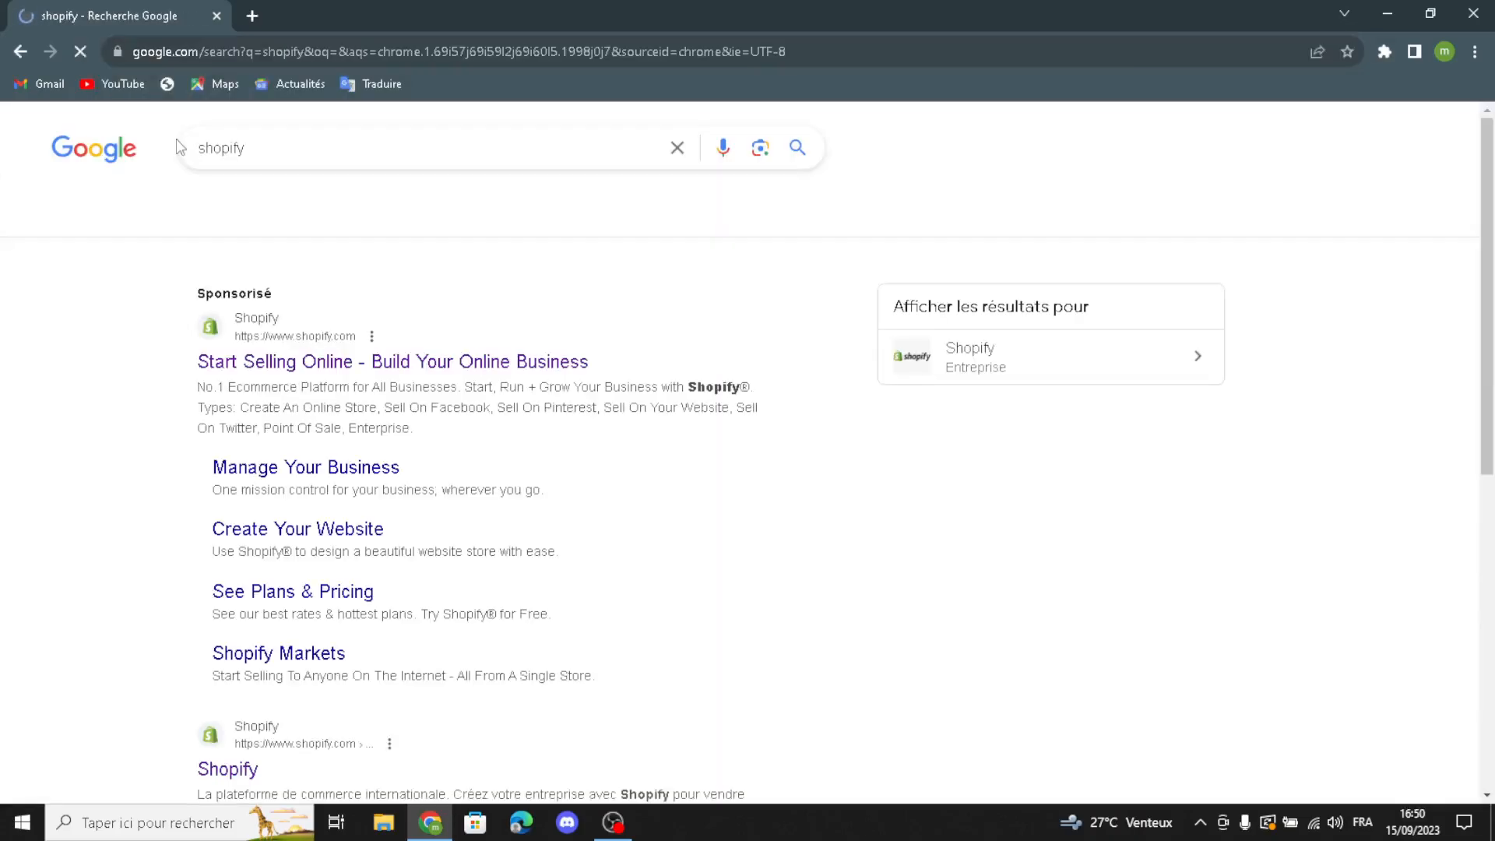
click(266, 365)
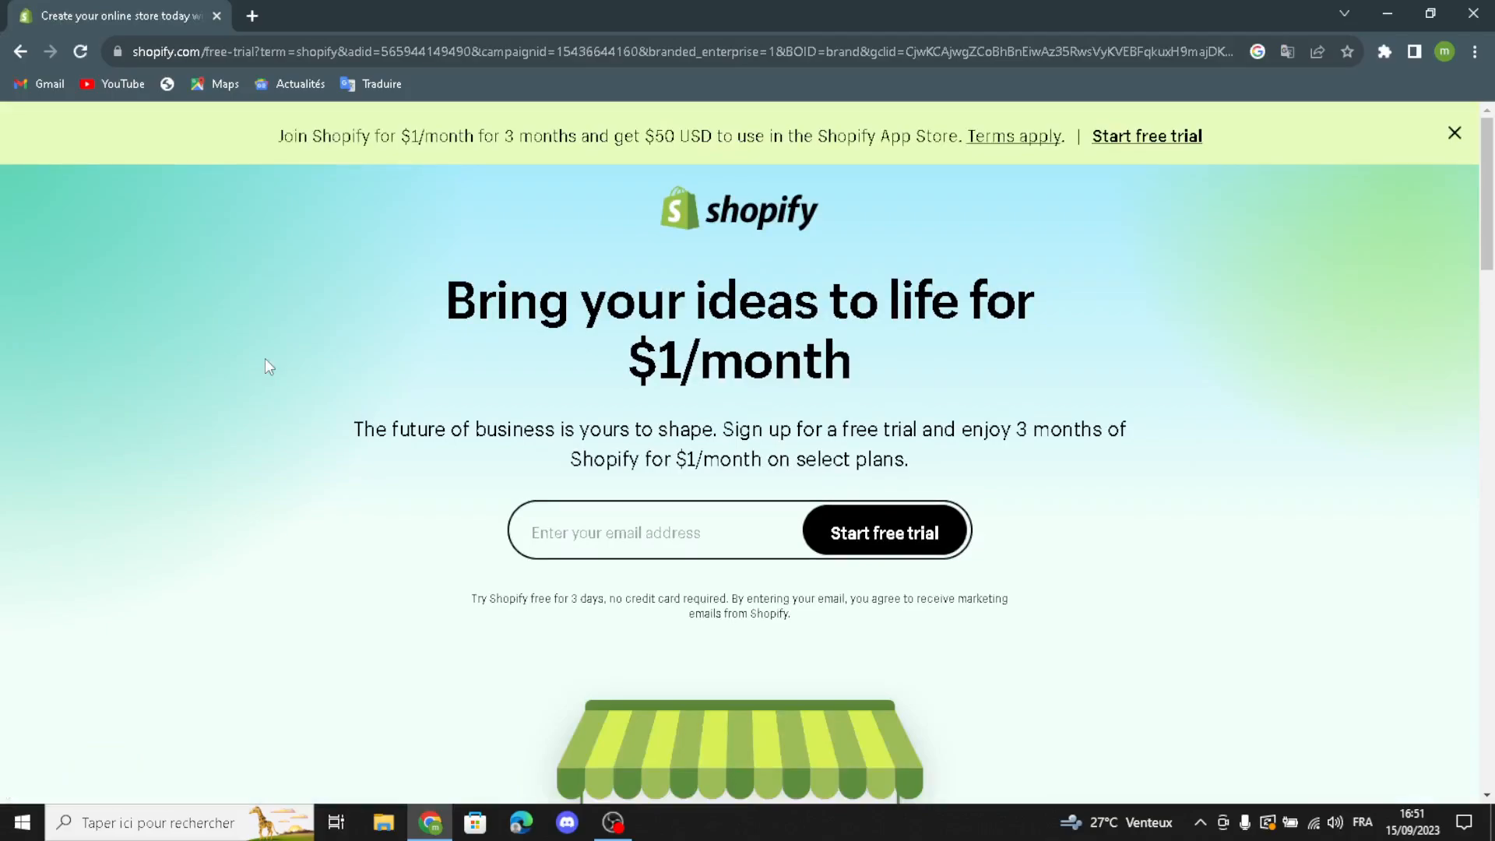
Step: Enter the account e-mail address on the Shopify offer page and start the free trial
click(602, 543)
click(644, 580)
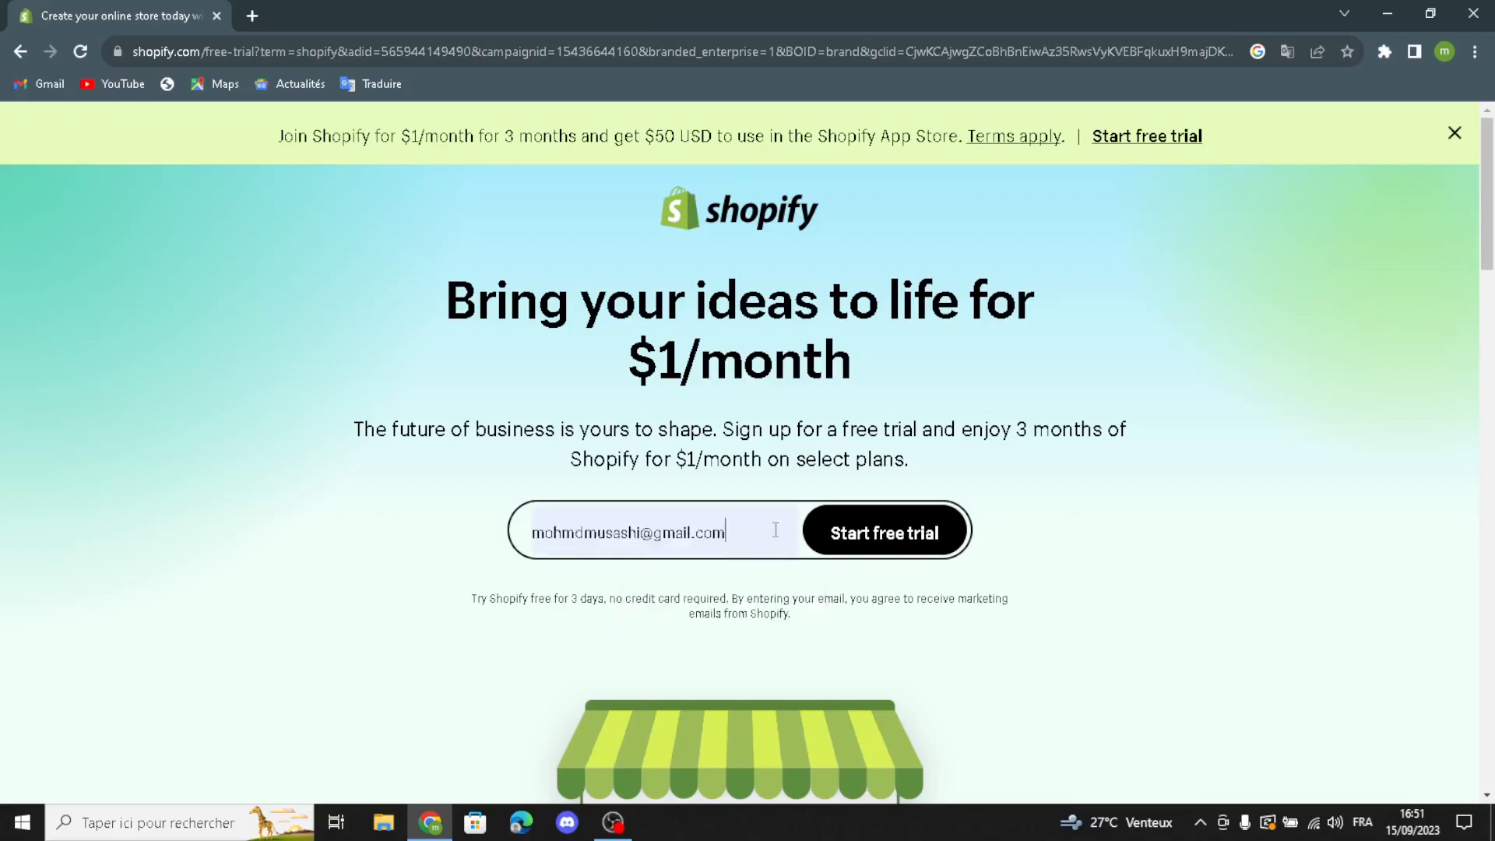
click(843, 529)
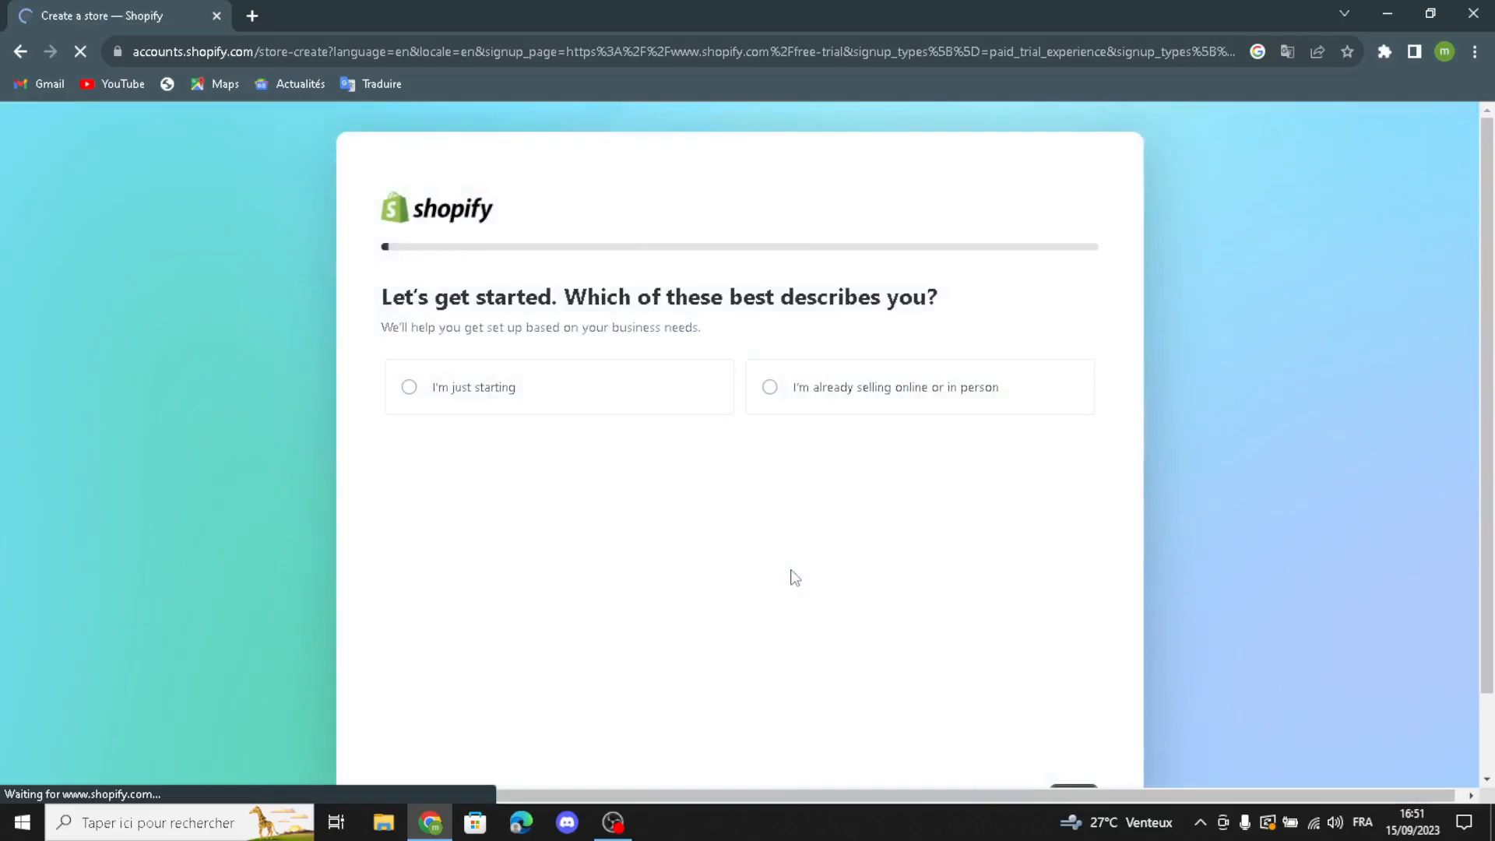
Step: Create the store by skipping the setup questions, keeping Morocco as business location and continuing with the existing account
click(960, 705)
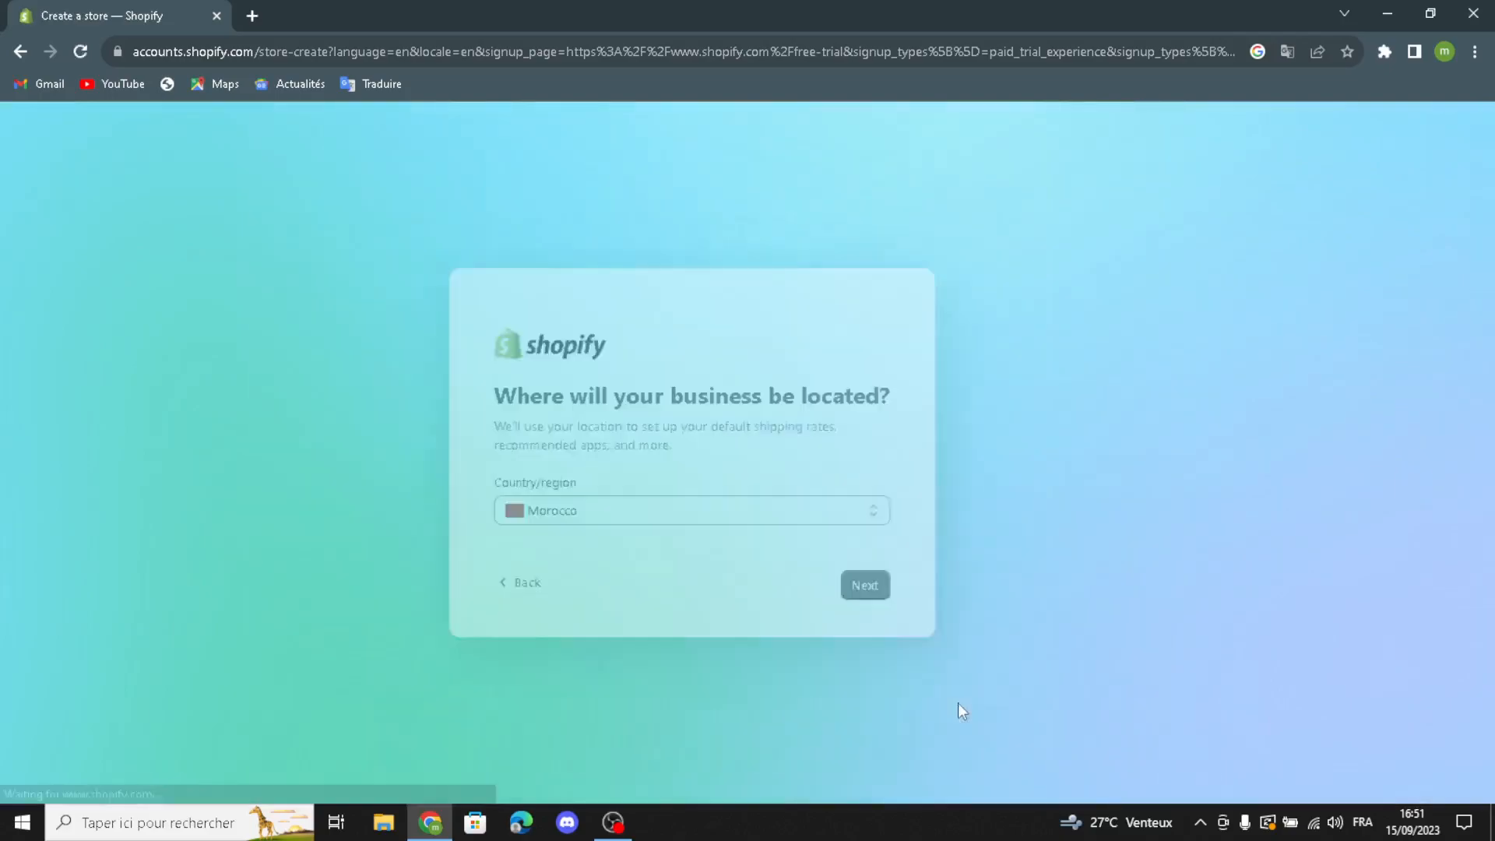
click(924, 594)
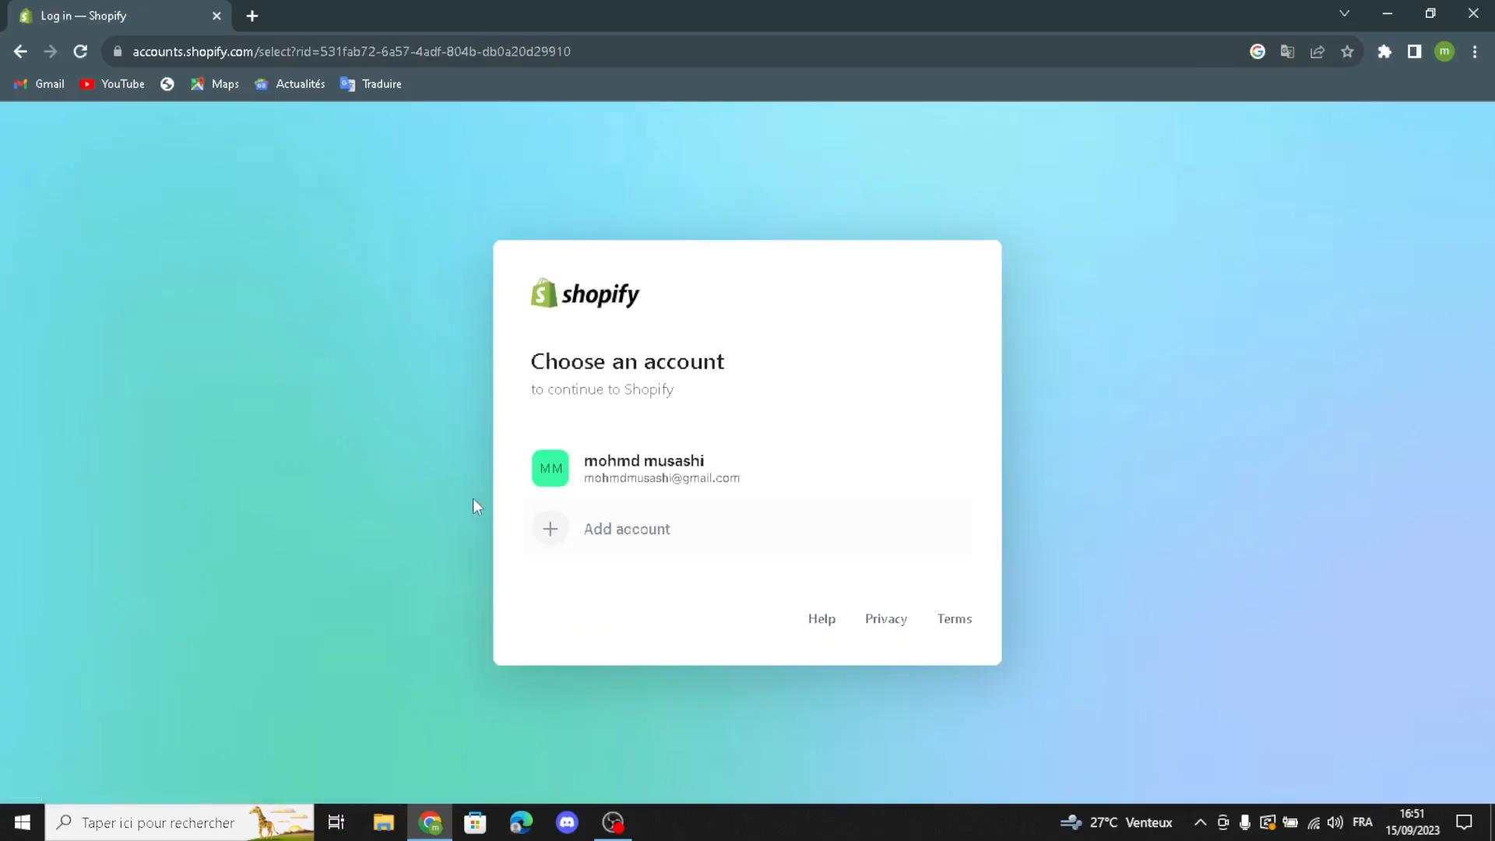
click(580, 477)
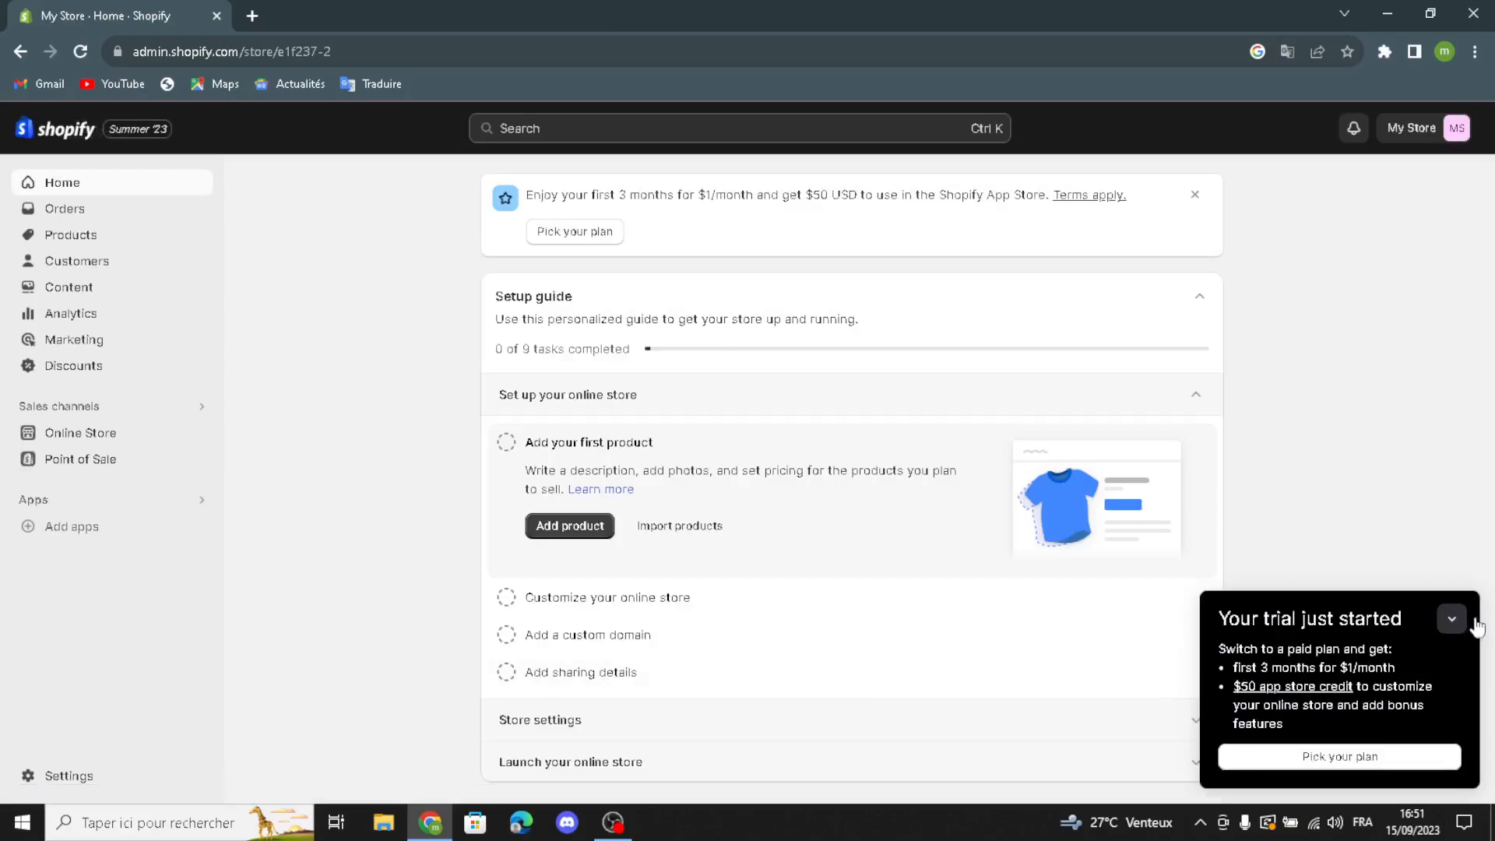
Step: Open the Online Store themes, collapse the trial notice and start customizing the current Dawn theme
click(1452, 619)
click(74, 430)
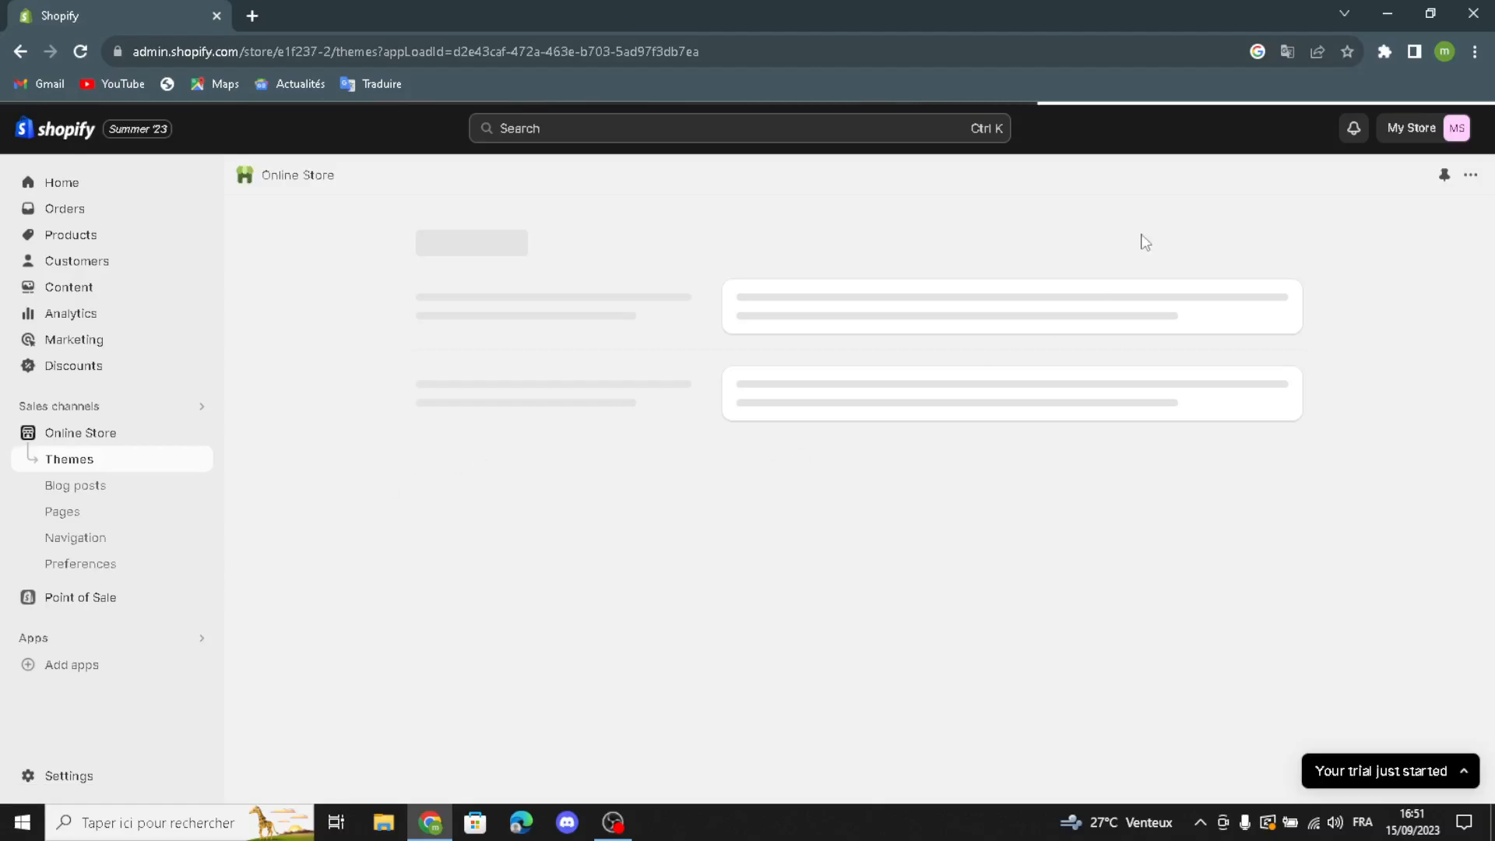
scroll(1036, 604, down, 4)
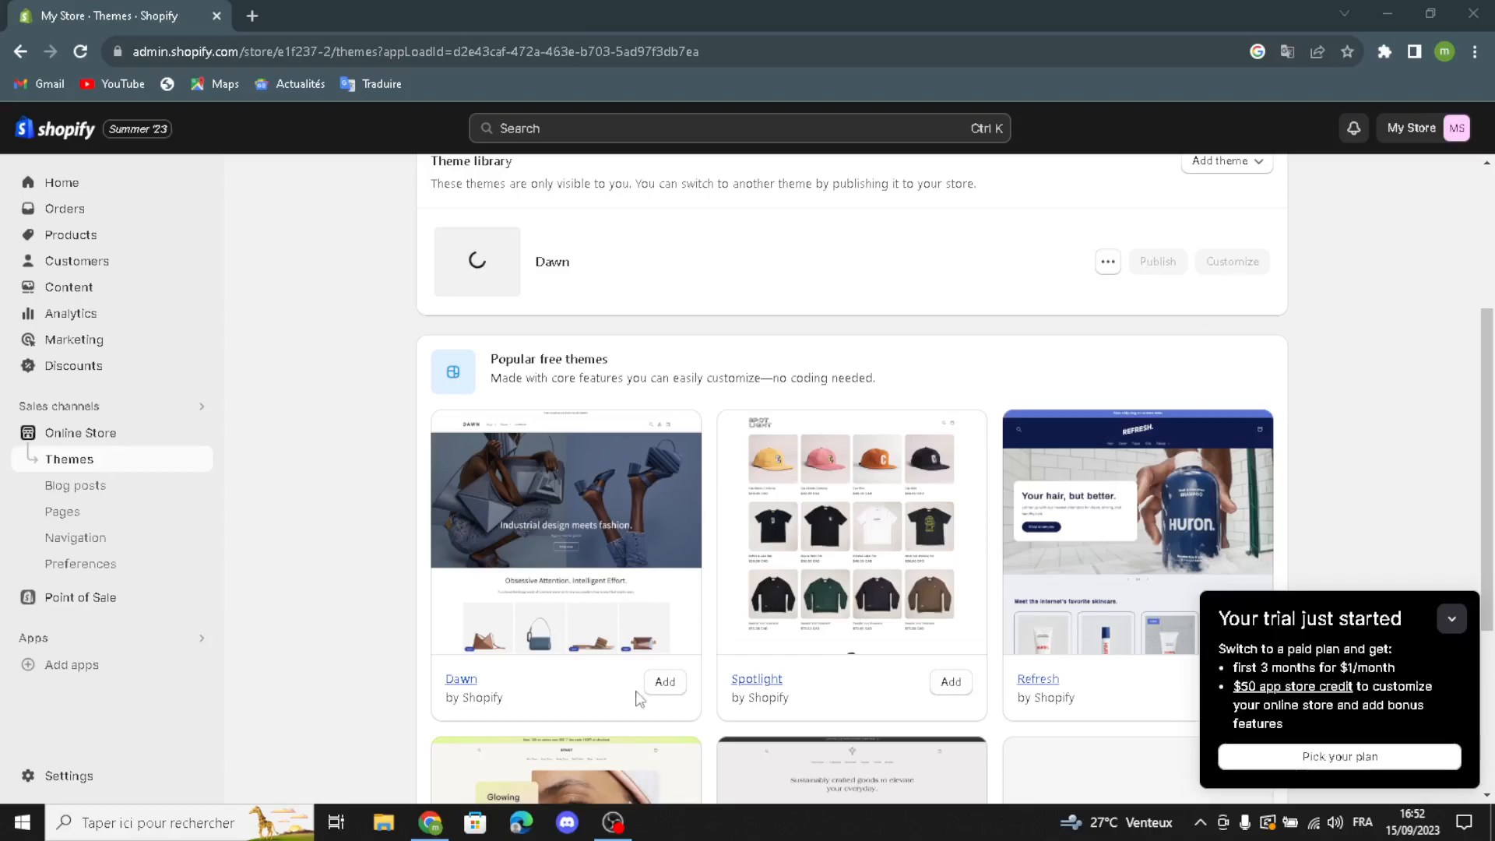
scroll(658, 657, down, 3)
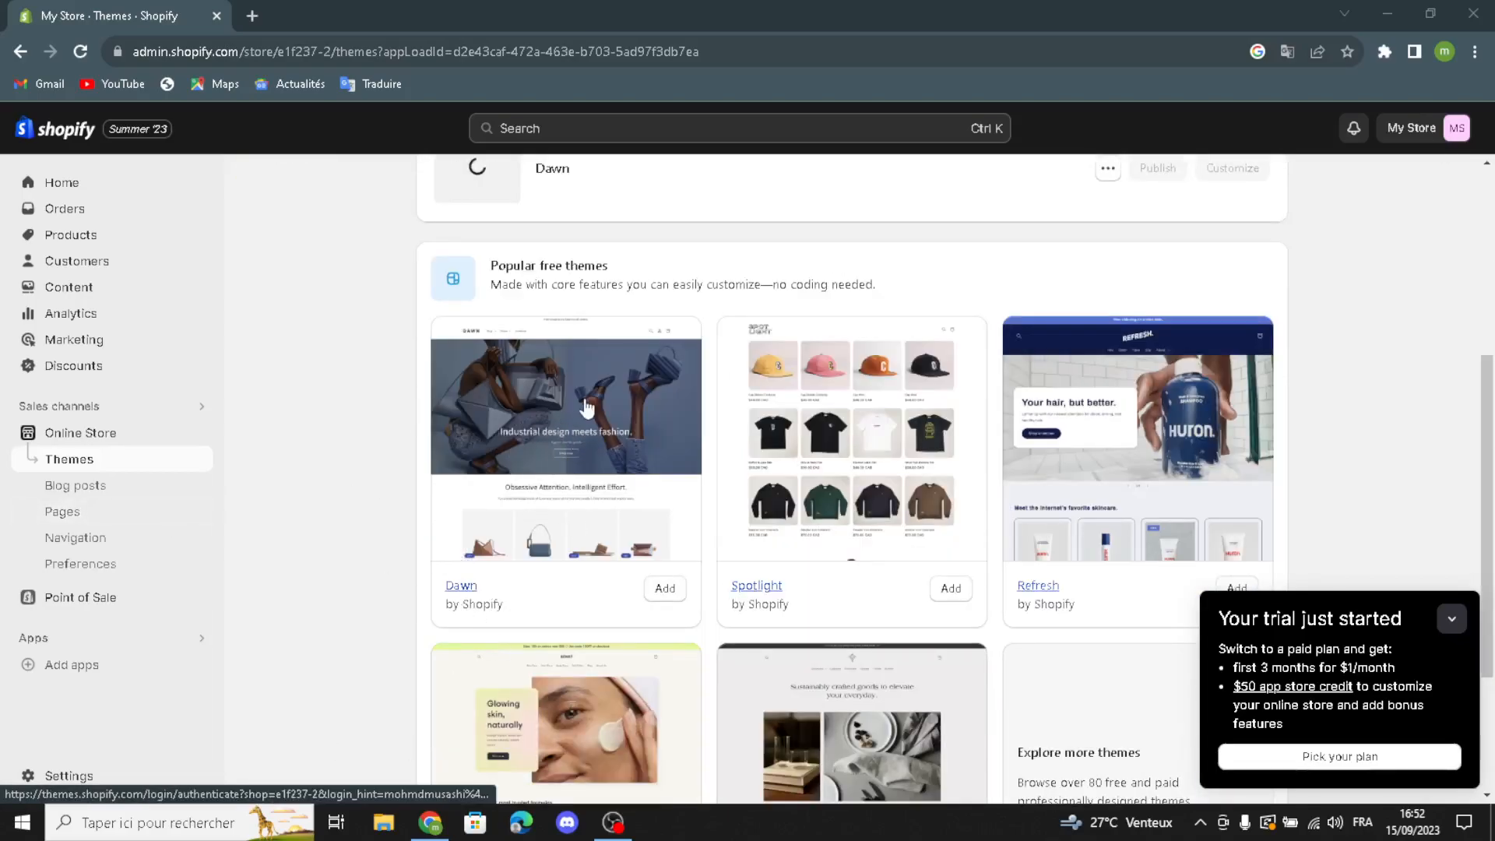
click(1452, 618)
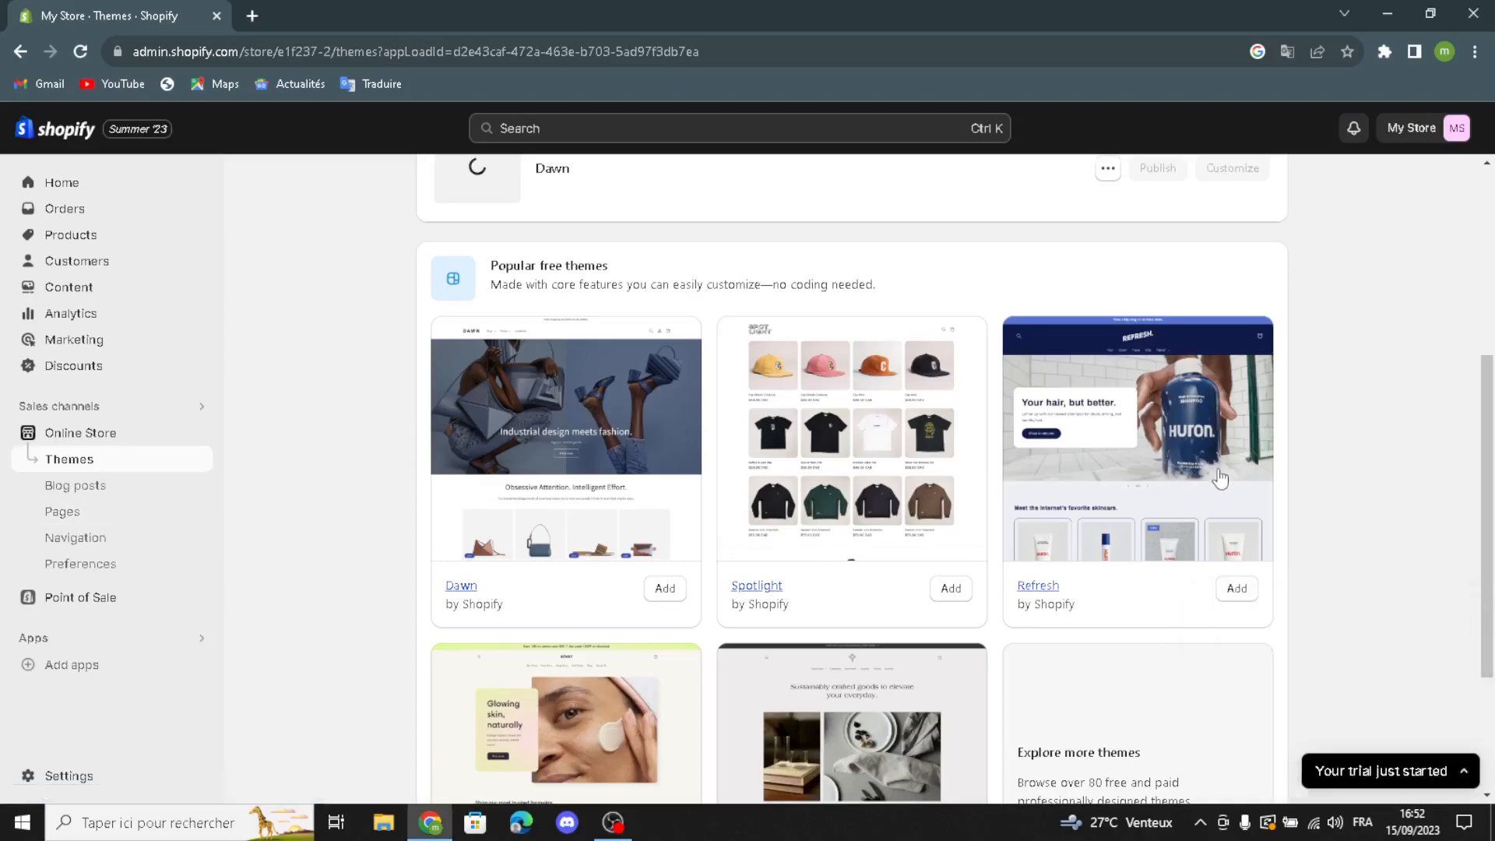
scroll(1221, 478, up, 2)
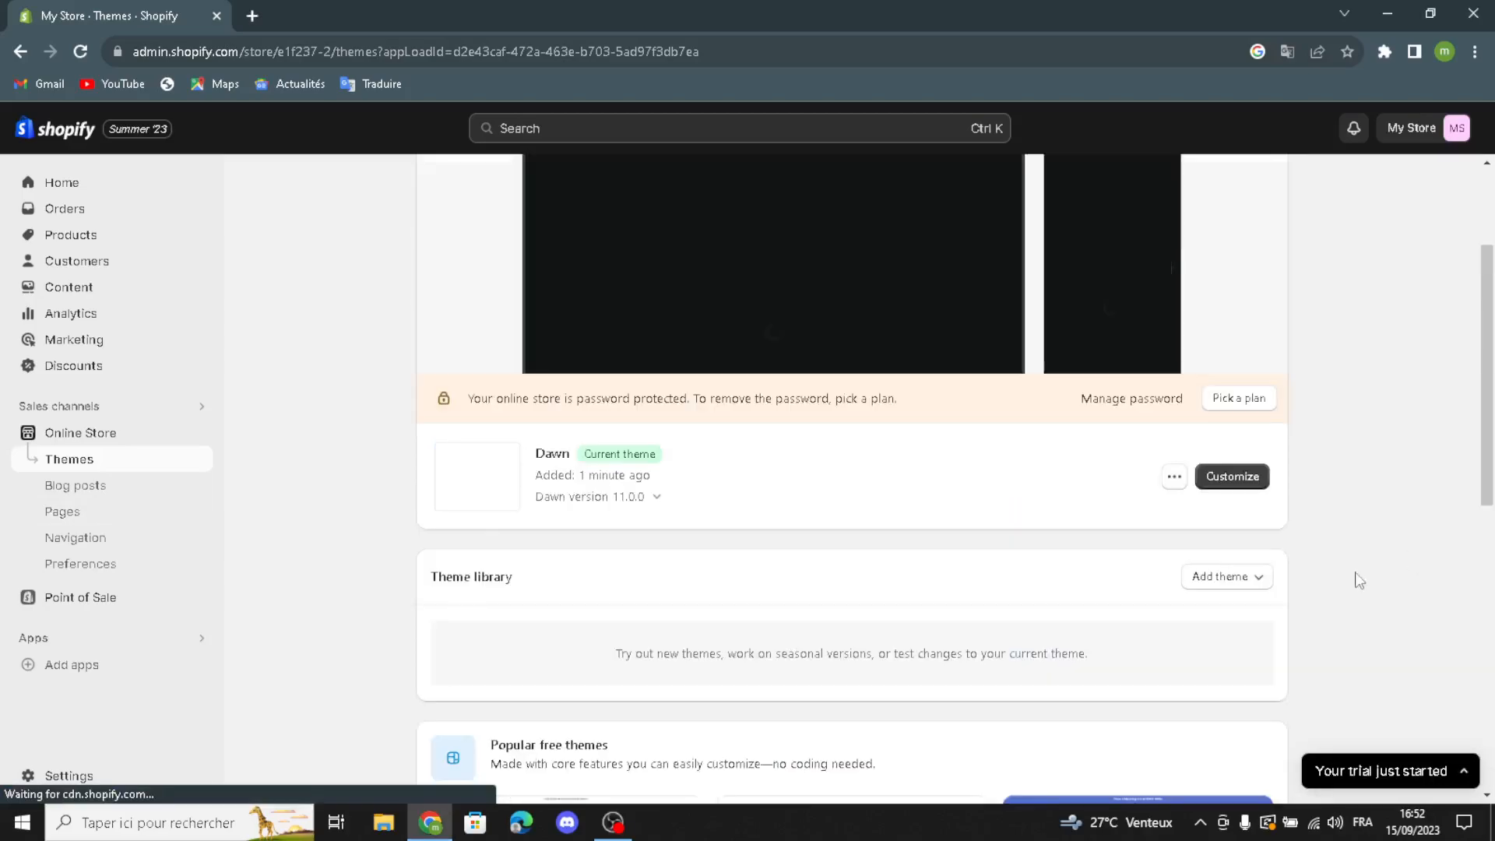
click(1220, 486)
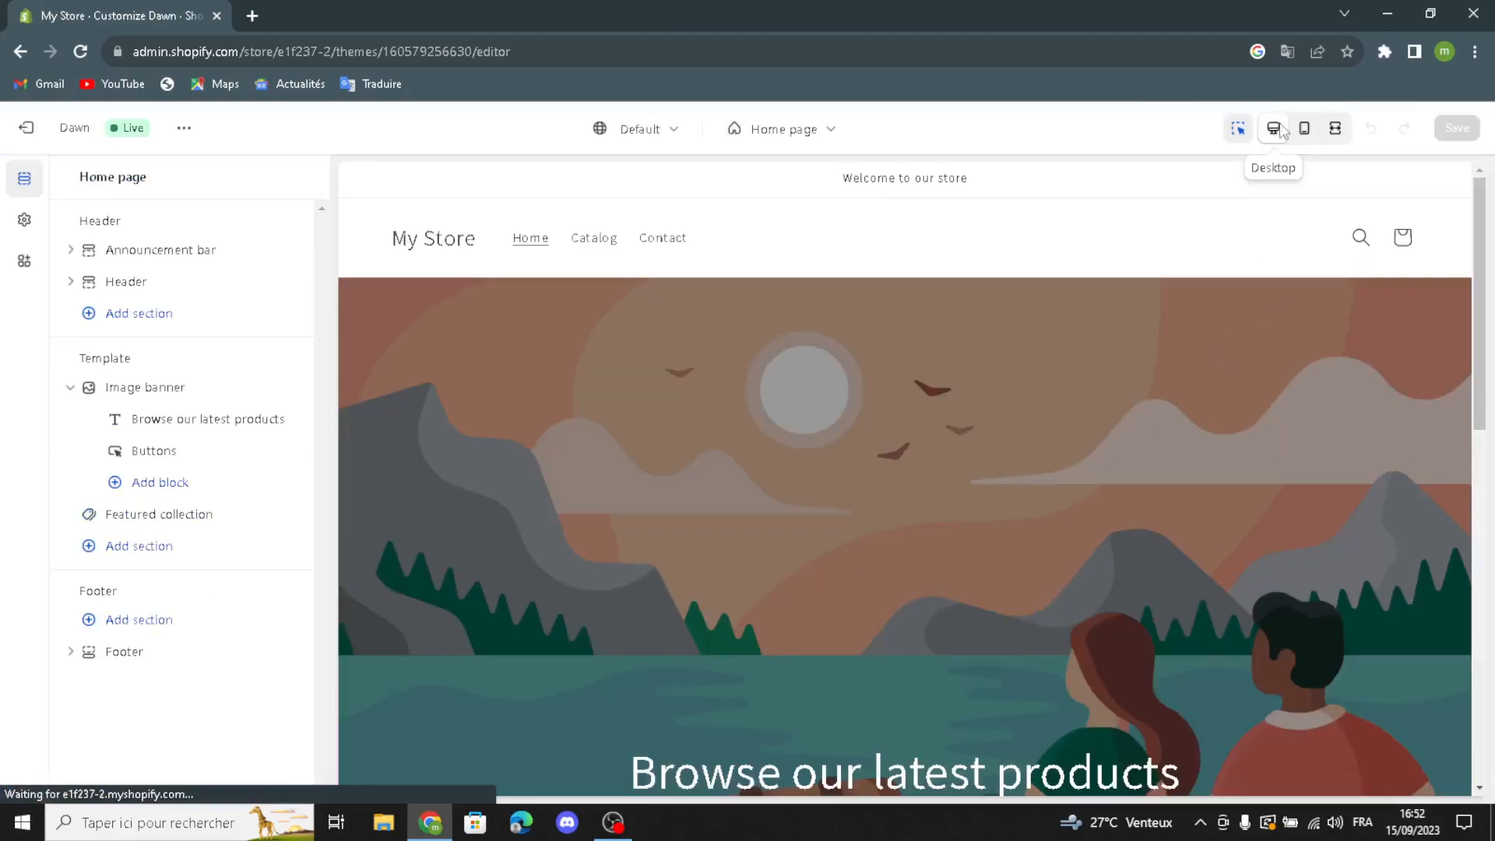
Step: Preview the home page in mobile and fullscreen views, ending in desktop view
scroll(1154, 433, down, 15)
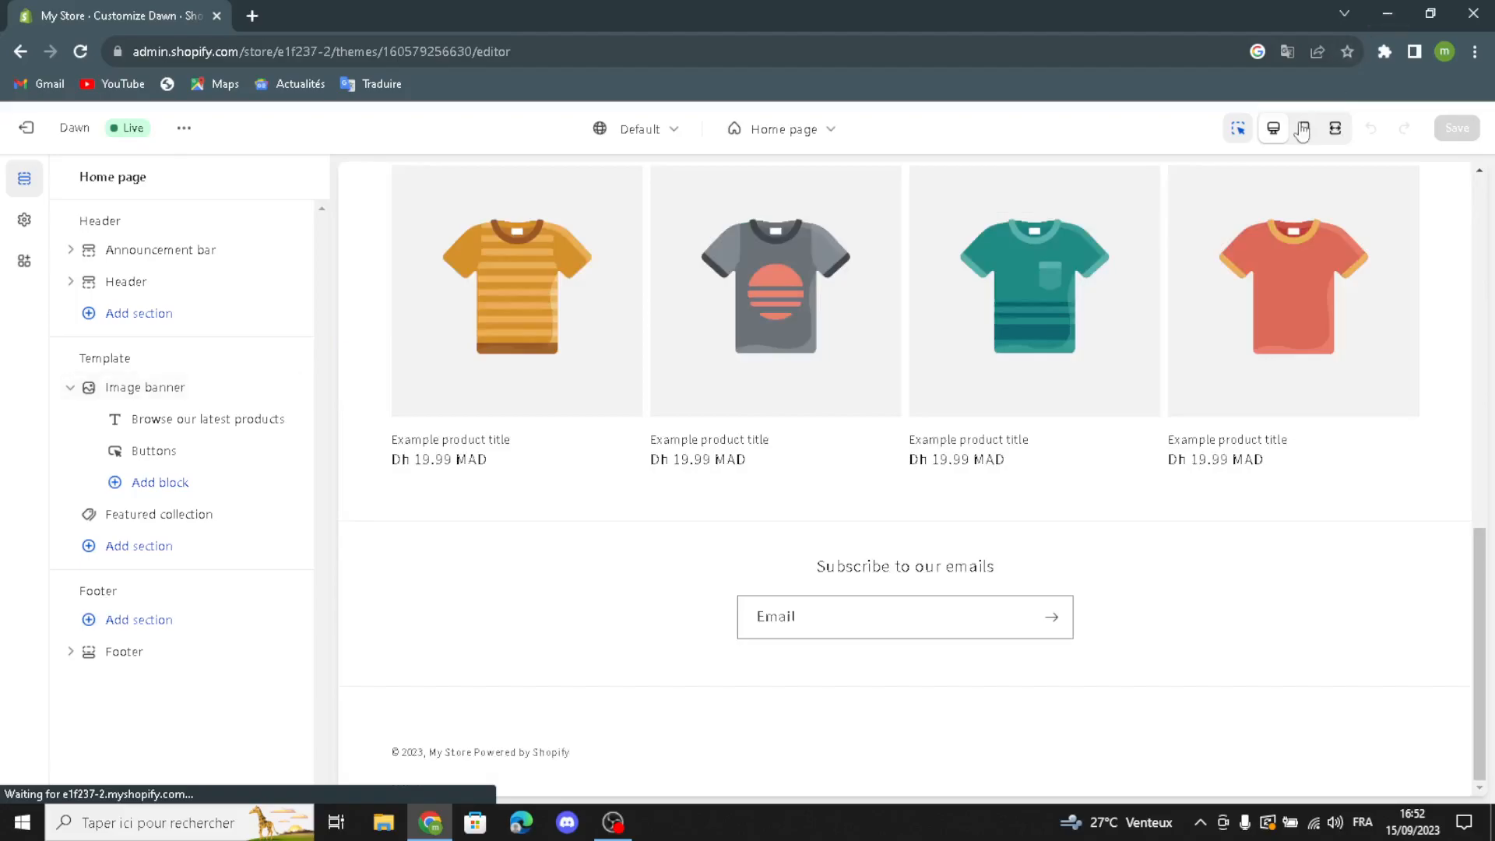
click(1300, 133)
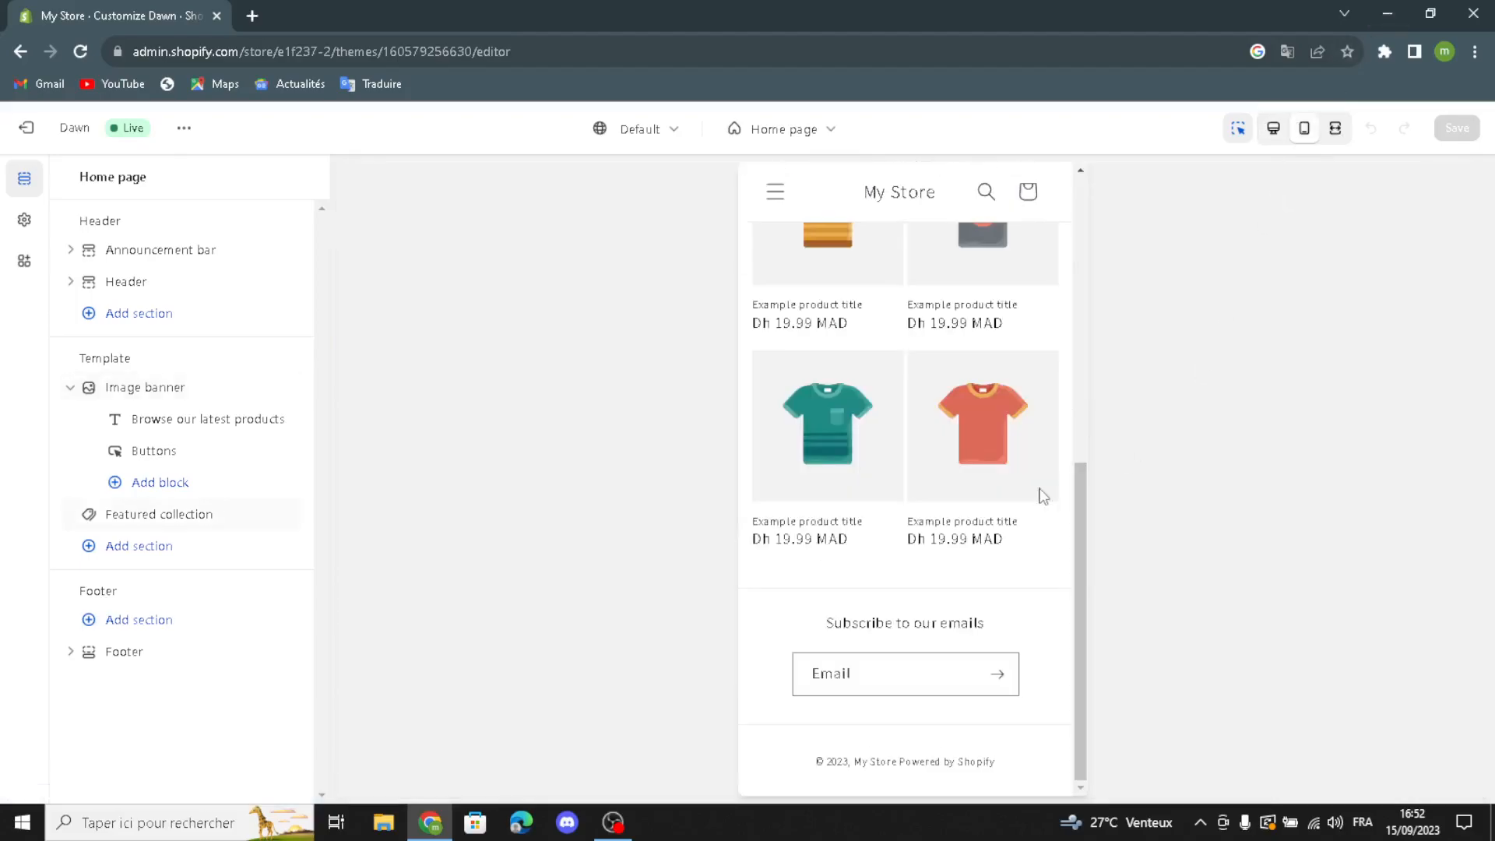
scroll(1080, 413, up, 10)
click(1335, 131)
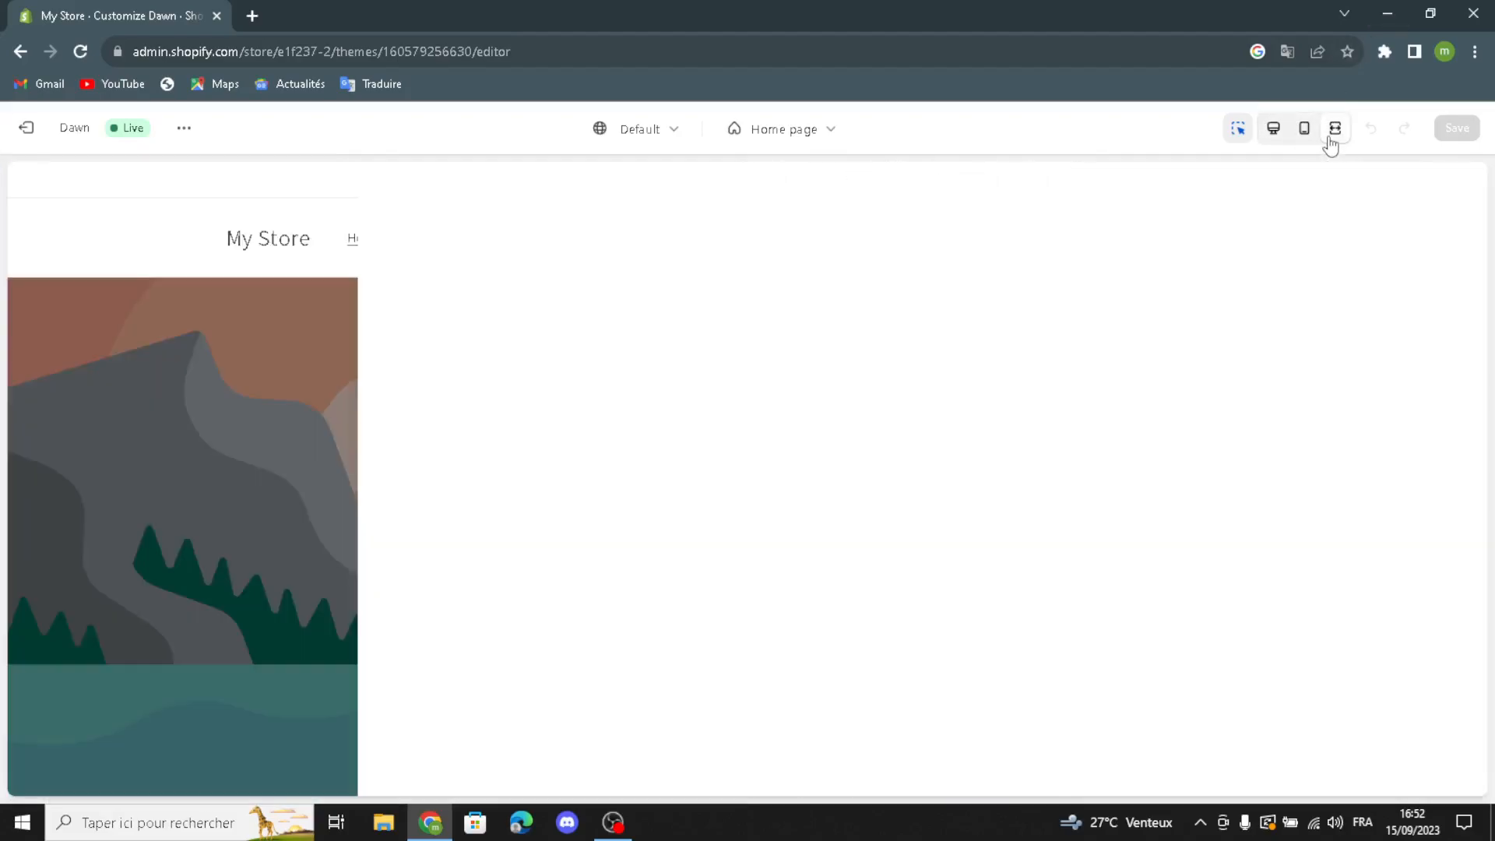
click(1273, 129)
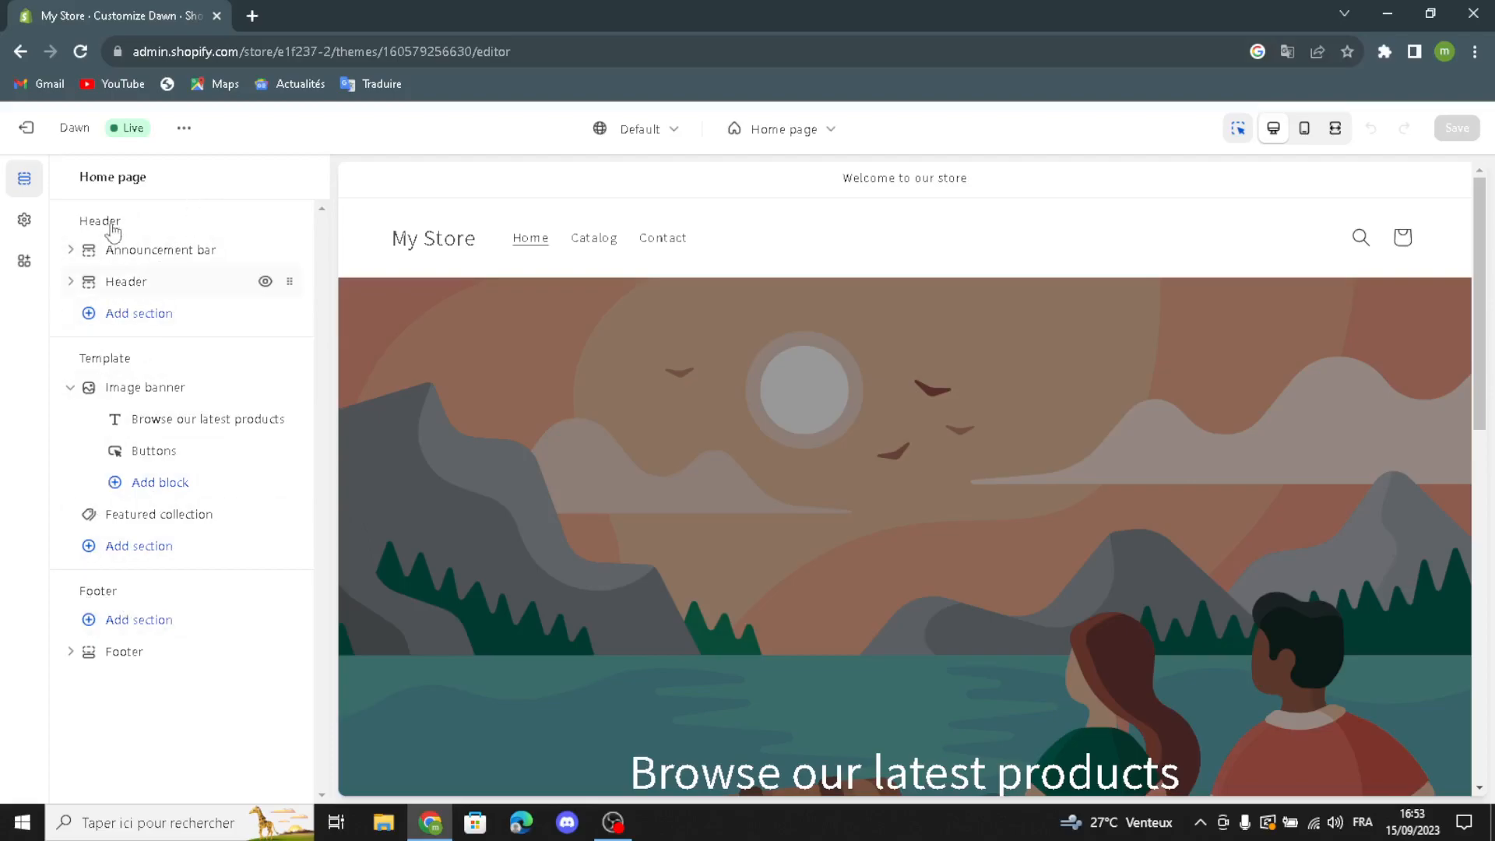
Step: Open the announcement bar section's settings and view its available color schemes
click(108, 248)
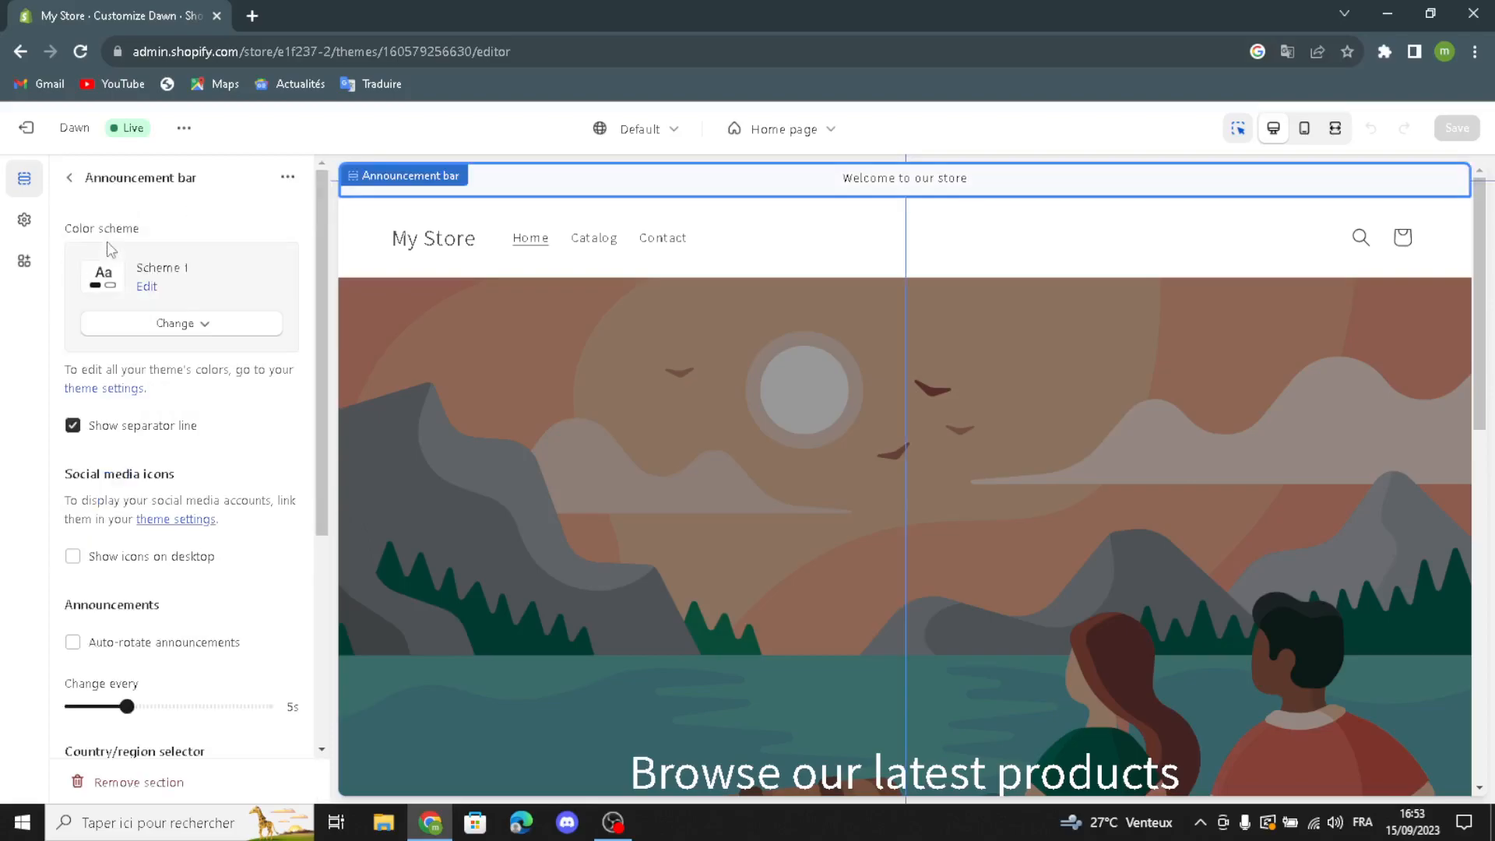
click(126, 325)
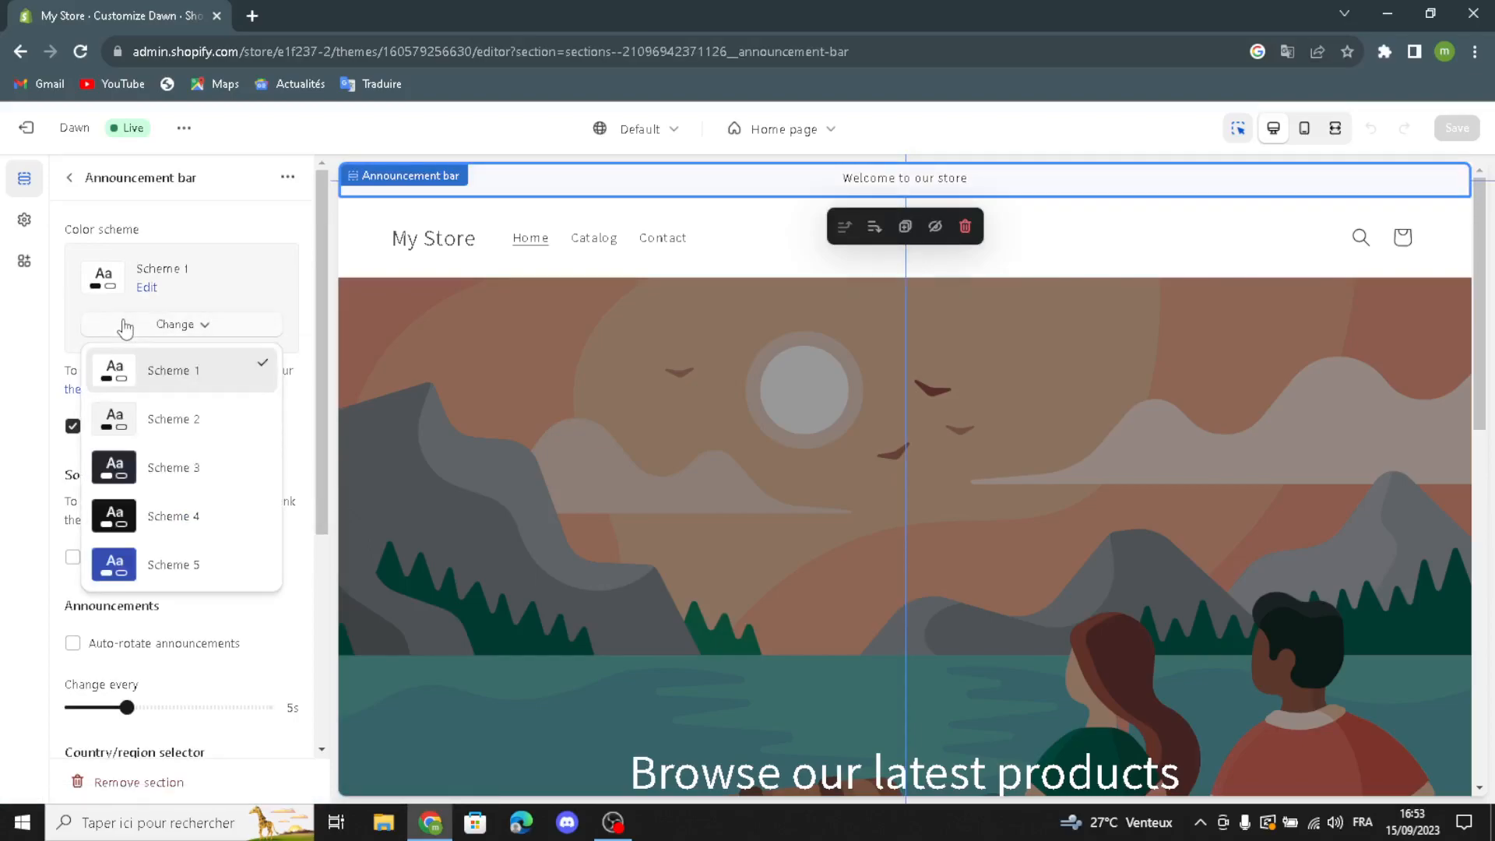
click(126, 327)
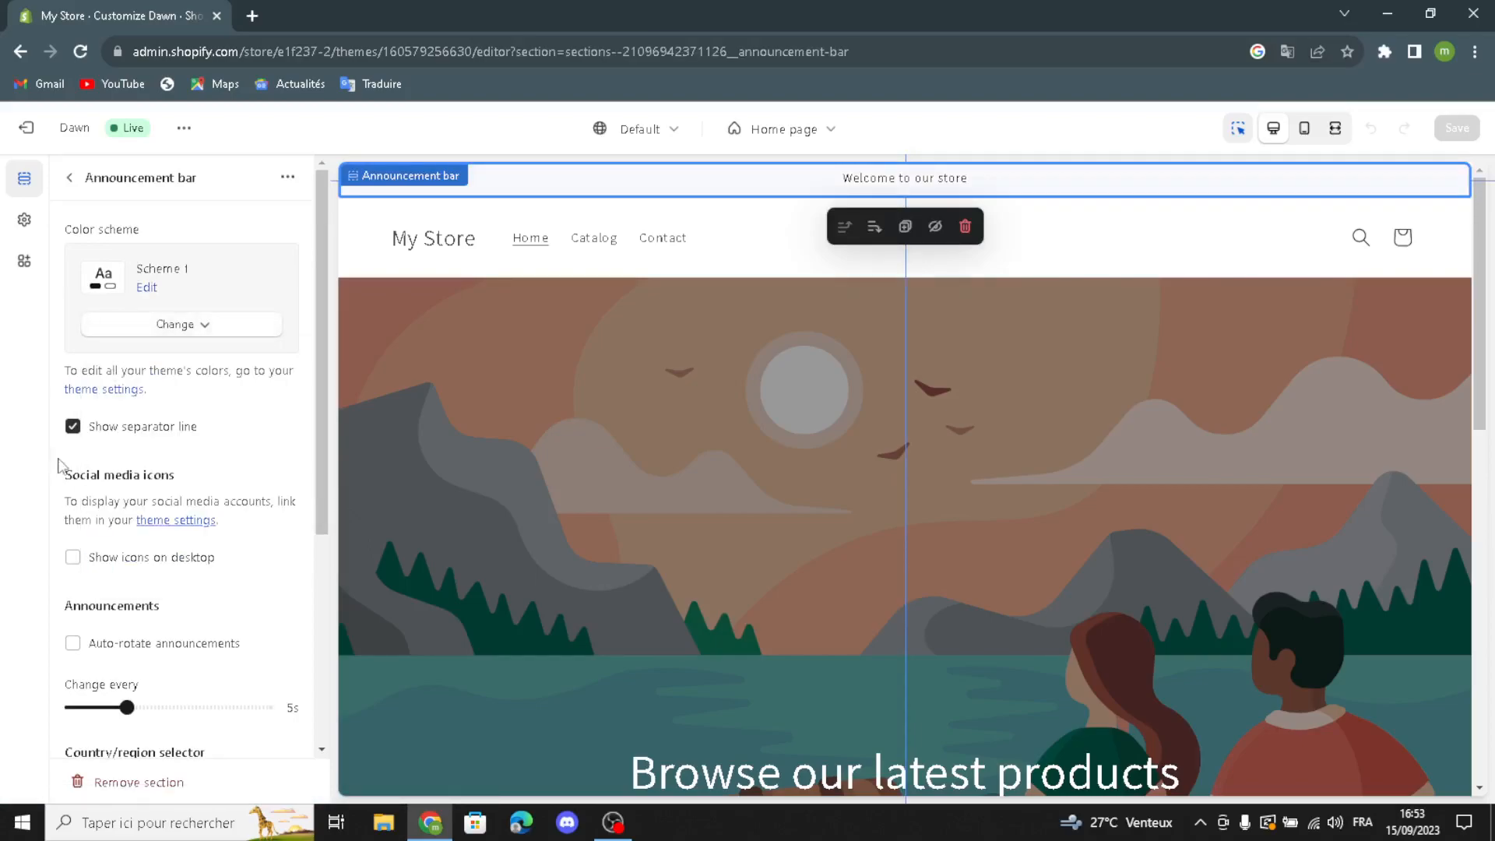
Step: Enable desktop social icons, auto-rotating announcements, the country/region selector and the language selector for the announcement bar
click(73, 557)
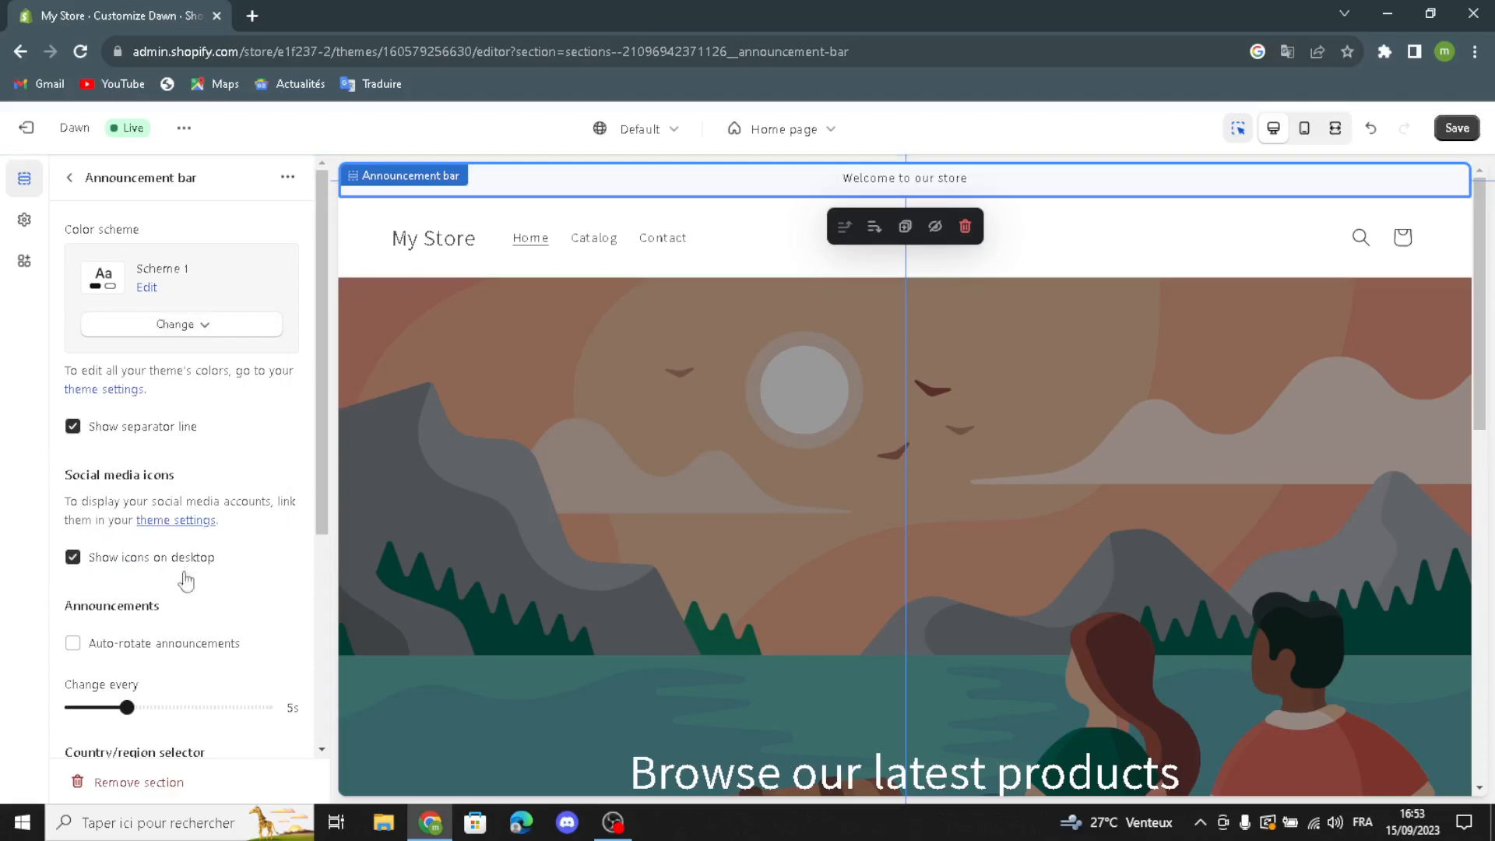
click(74, 644)
scroll(201, 660, down, 2)
click(73, 648)
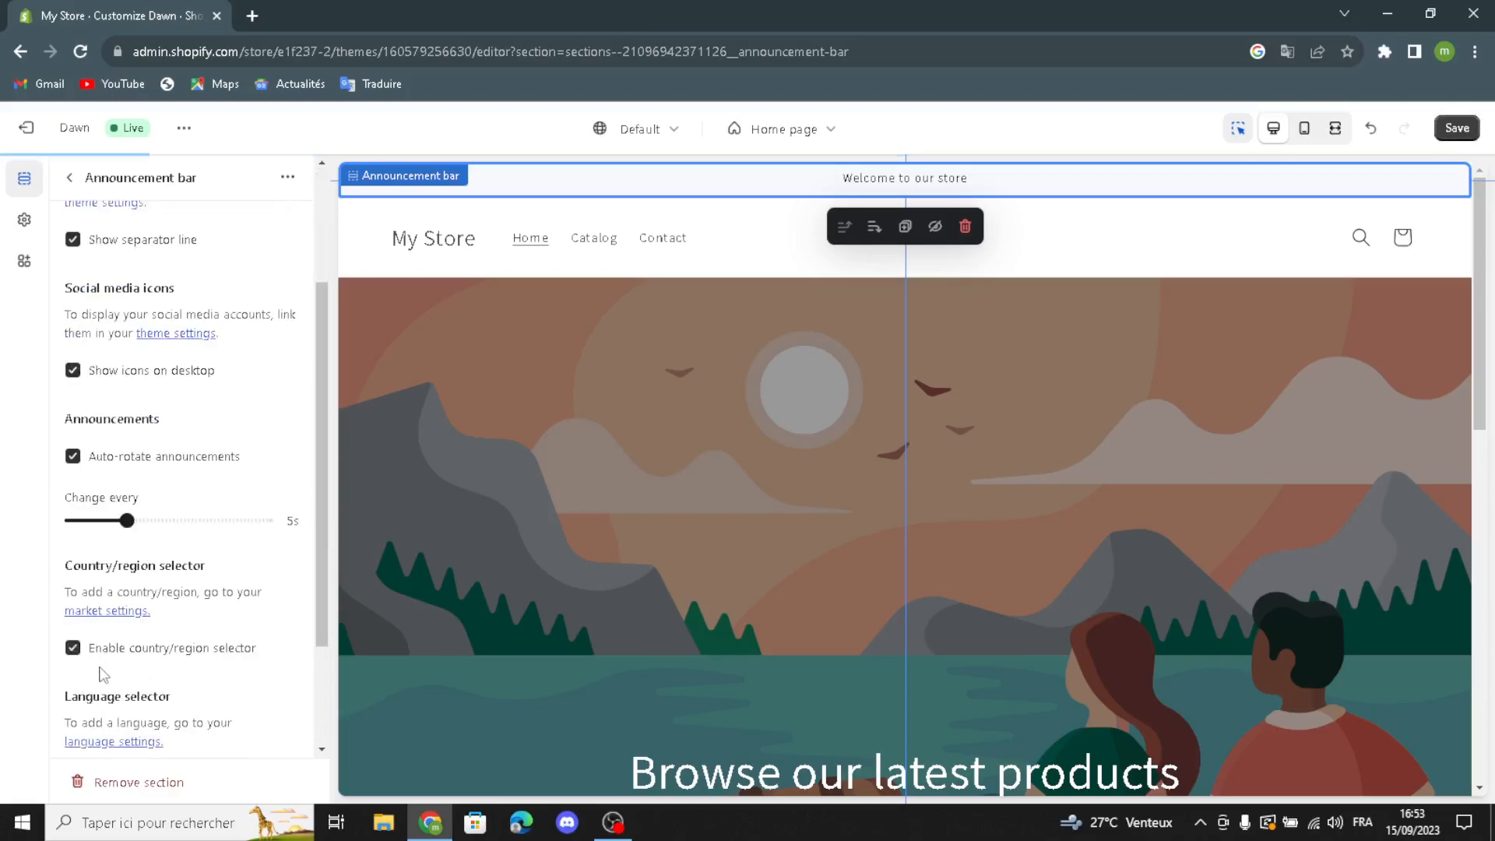
scroll(167, 689, down, 2)
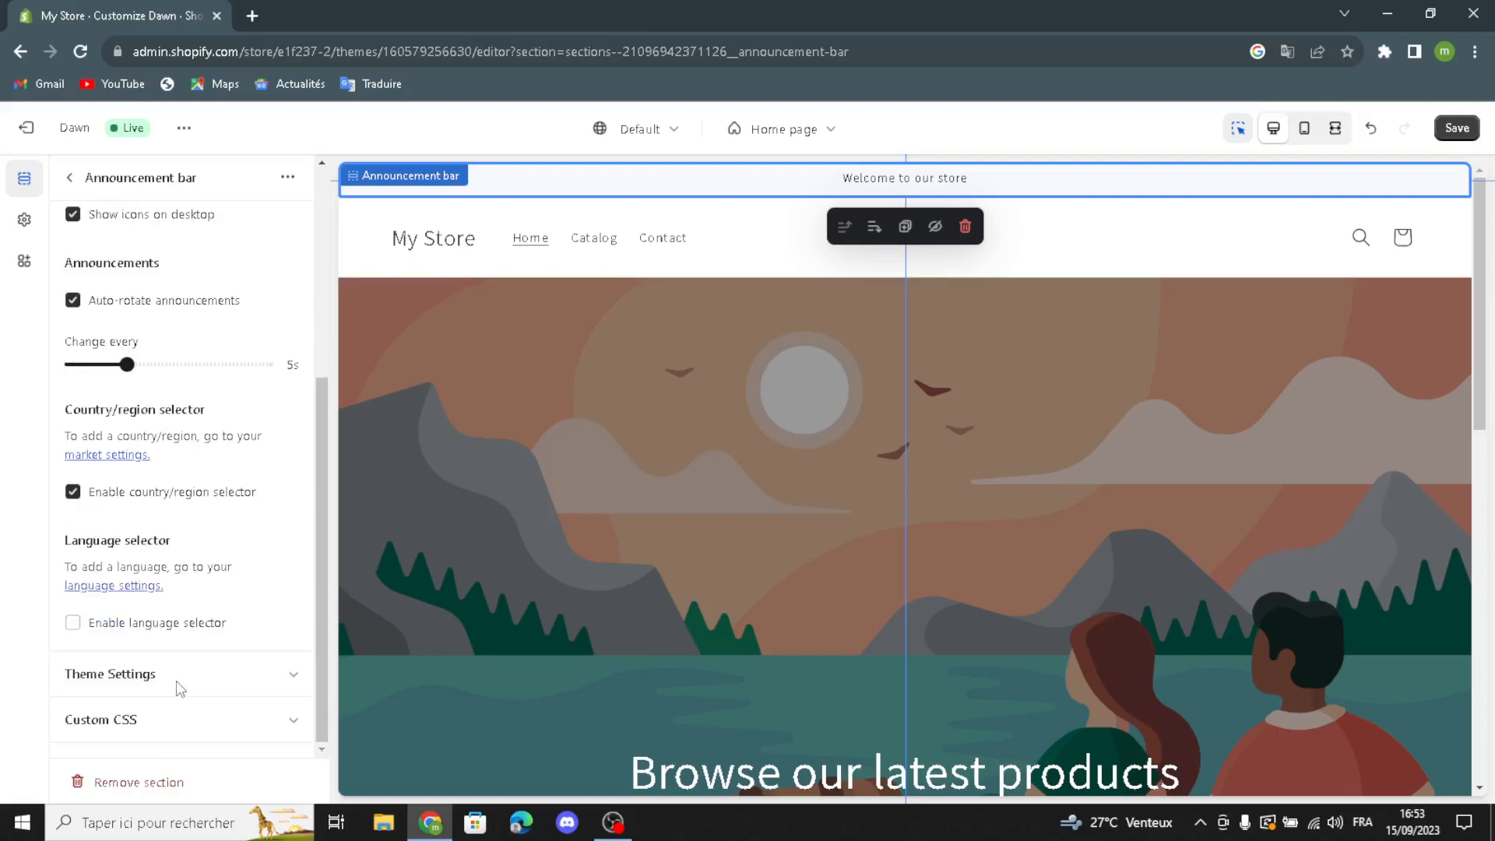
click(73, 623)
scroll(117, 567, up, 6)
click(70, 179)
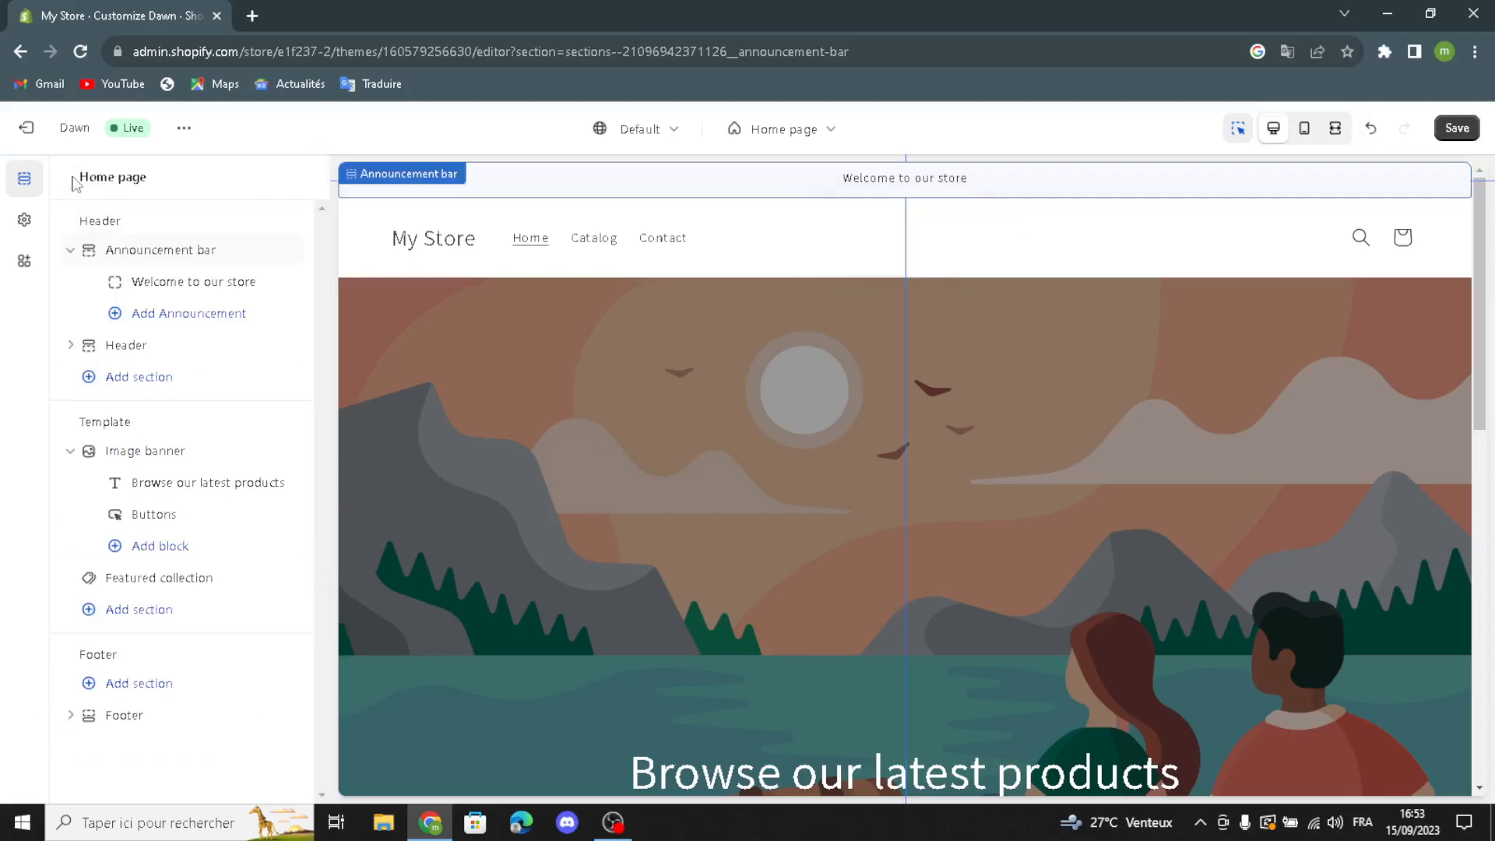
Step: Link the "Welcome to our store" announcement to All collections and return to the section list
click(140, 283)
click(238, 260)
drag(238, 262, 283, 244)
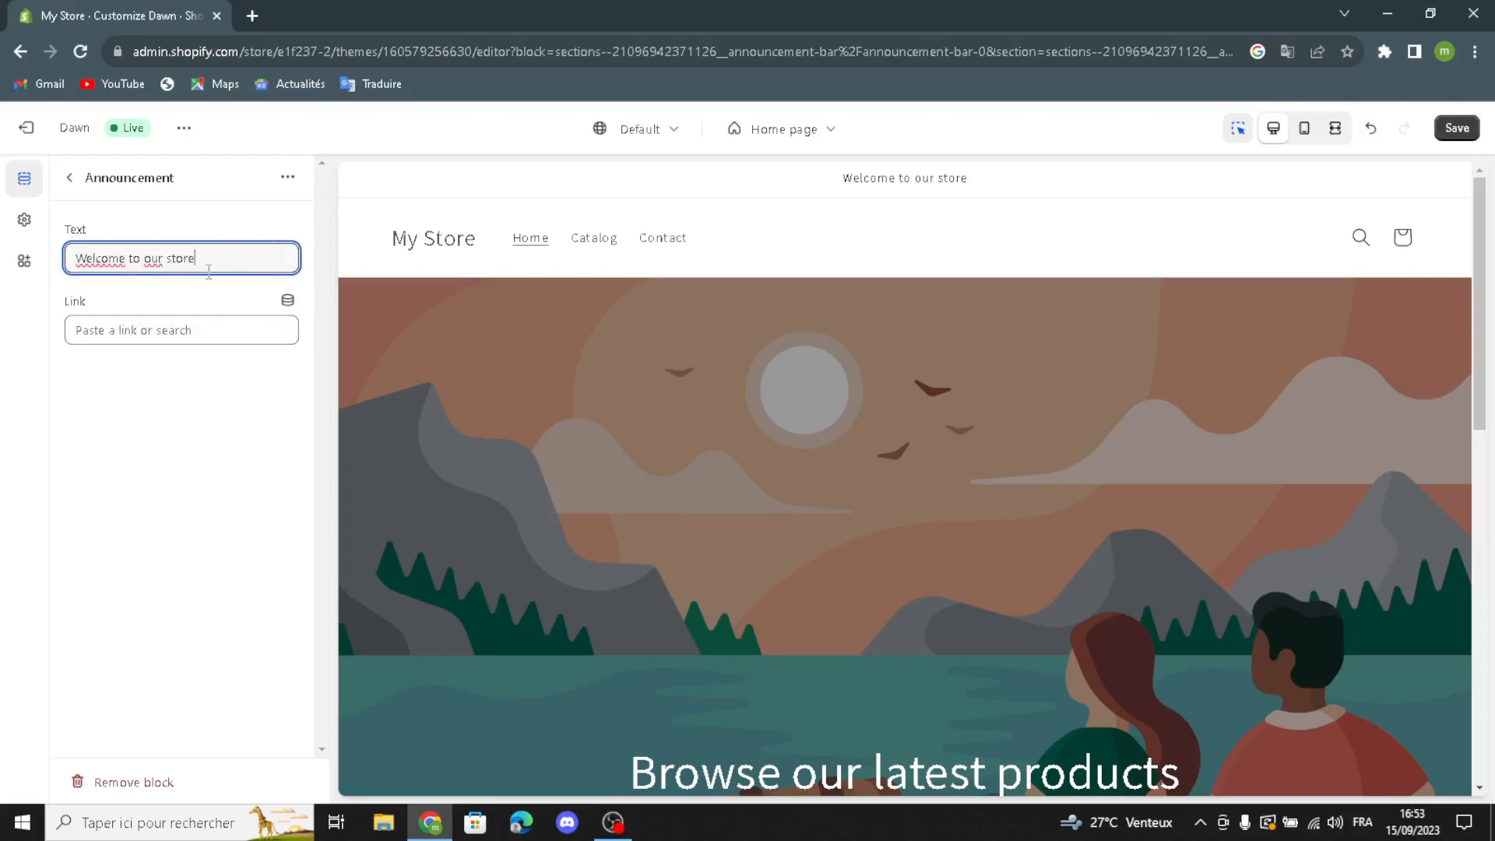
click(194, 330)
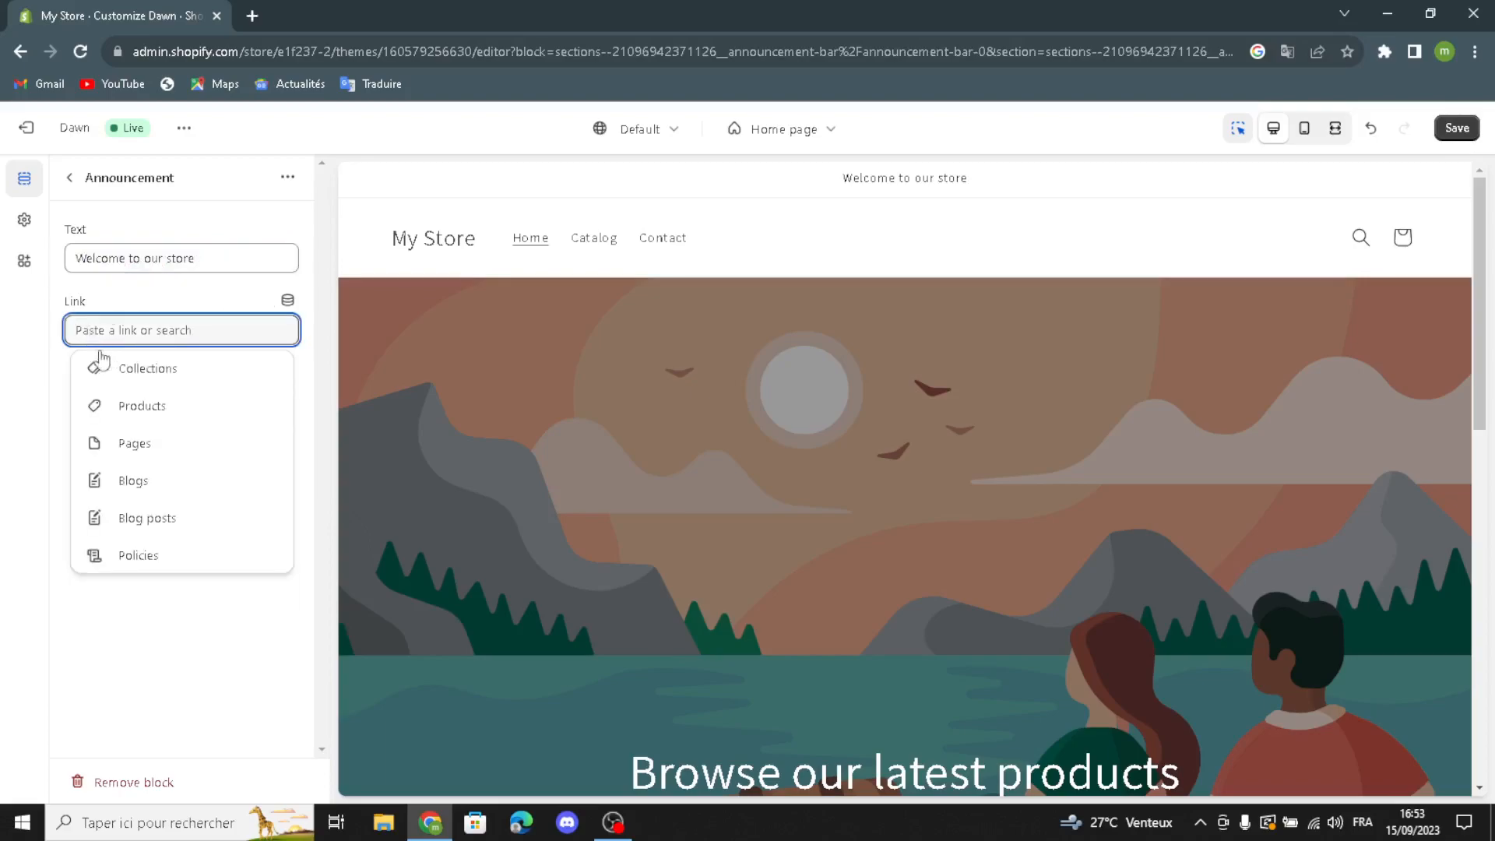
click(158, 377)
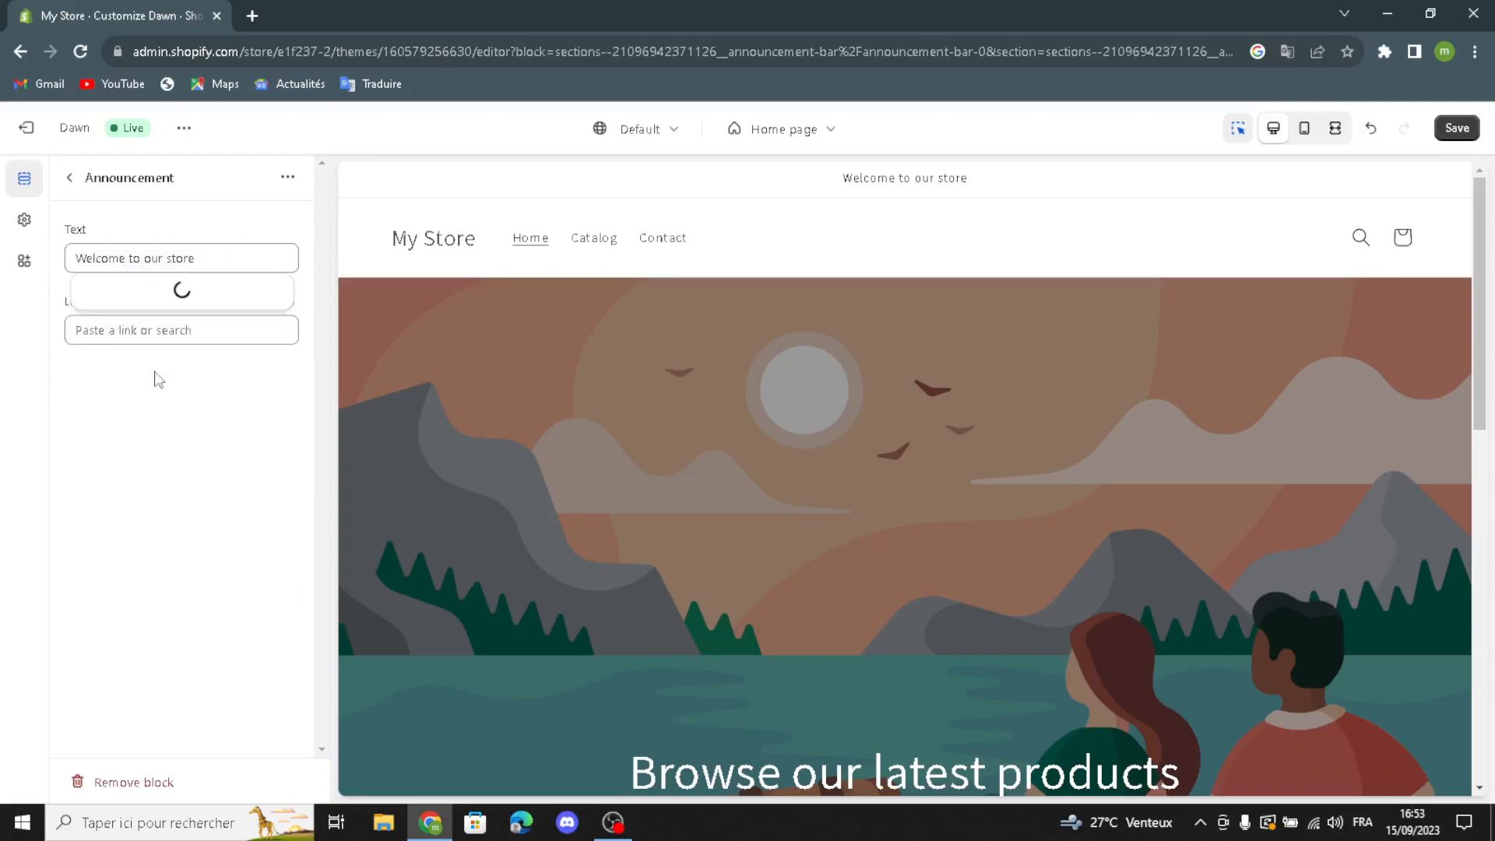
click(142, 263)
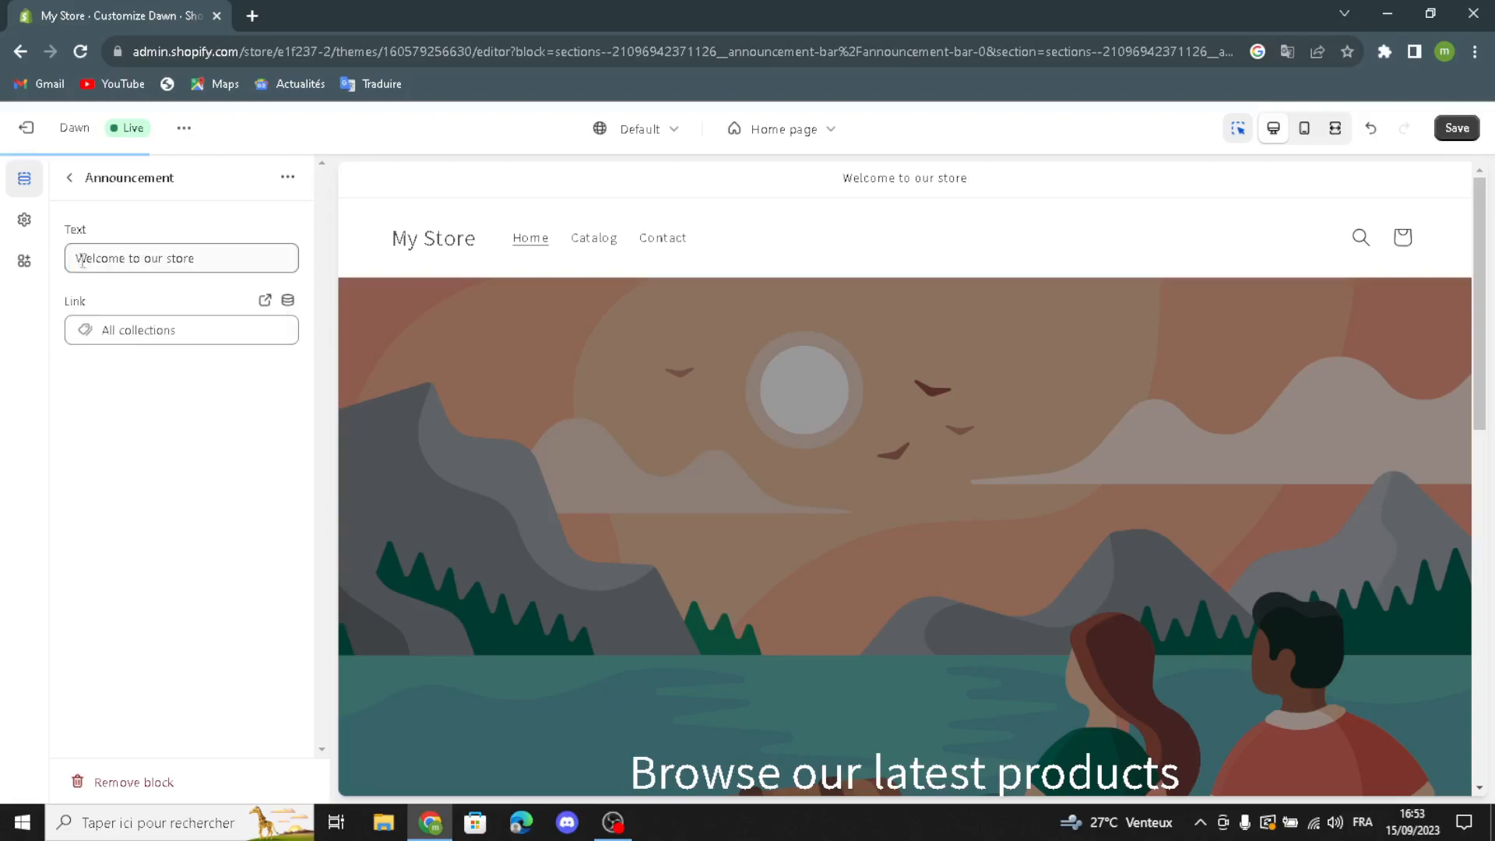
click(70, 177)
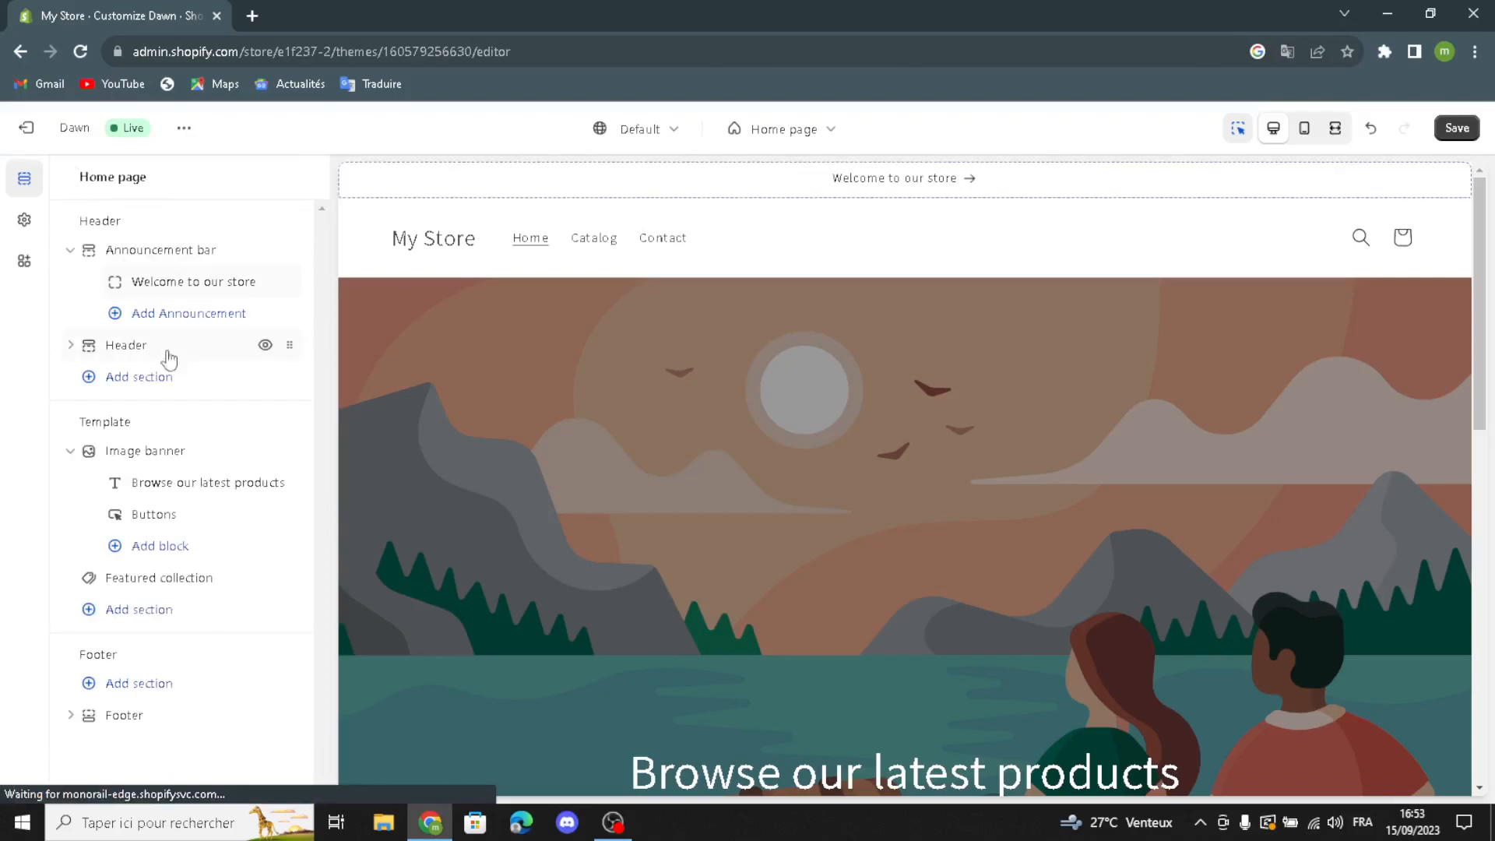
Step: Open the header section's settings and view the options for desktop logo position, menu, desktop menu type and sticky header
click(95, 344)
click(160, 260)
click(140, 256)
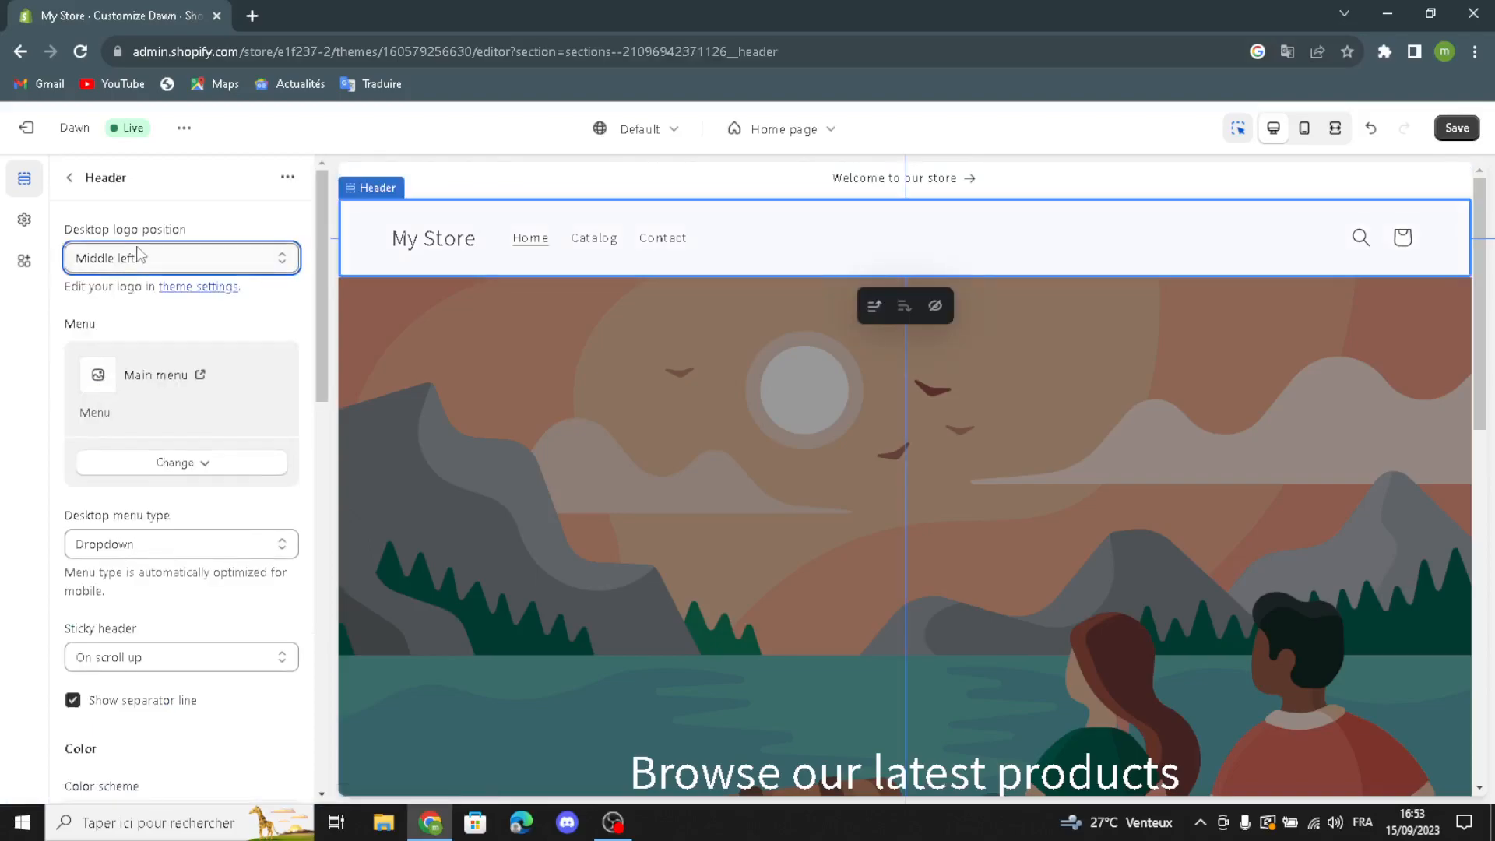
click(121, 469)
click(121, 469)
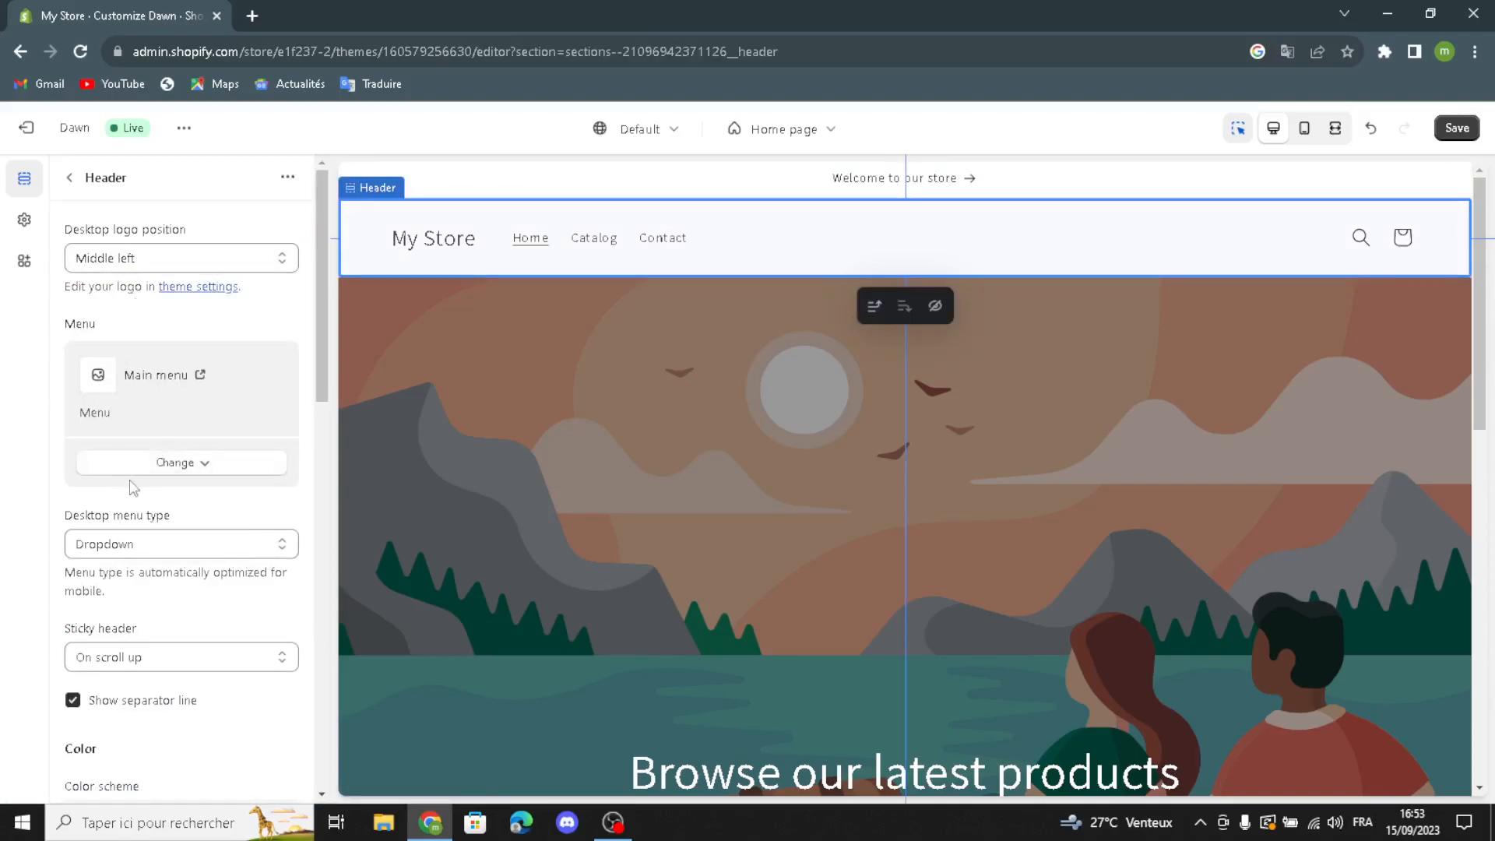
click(110, 553)
click(114, 547)
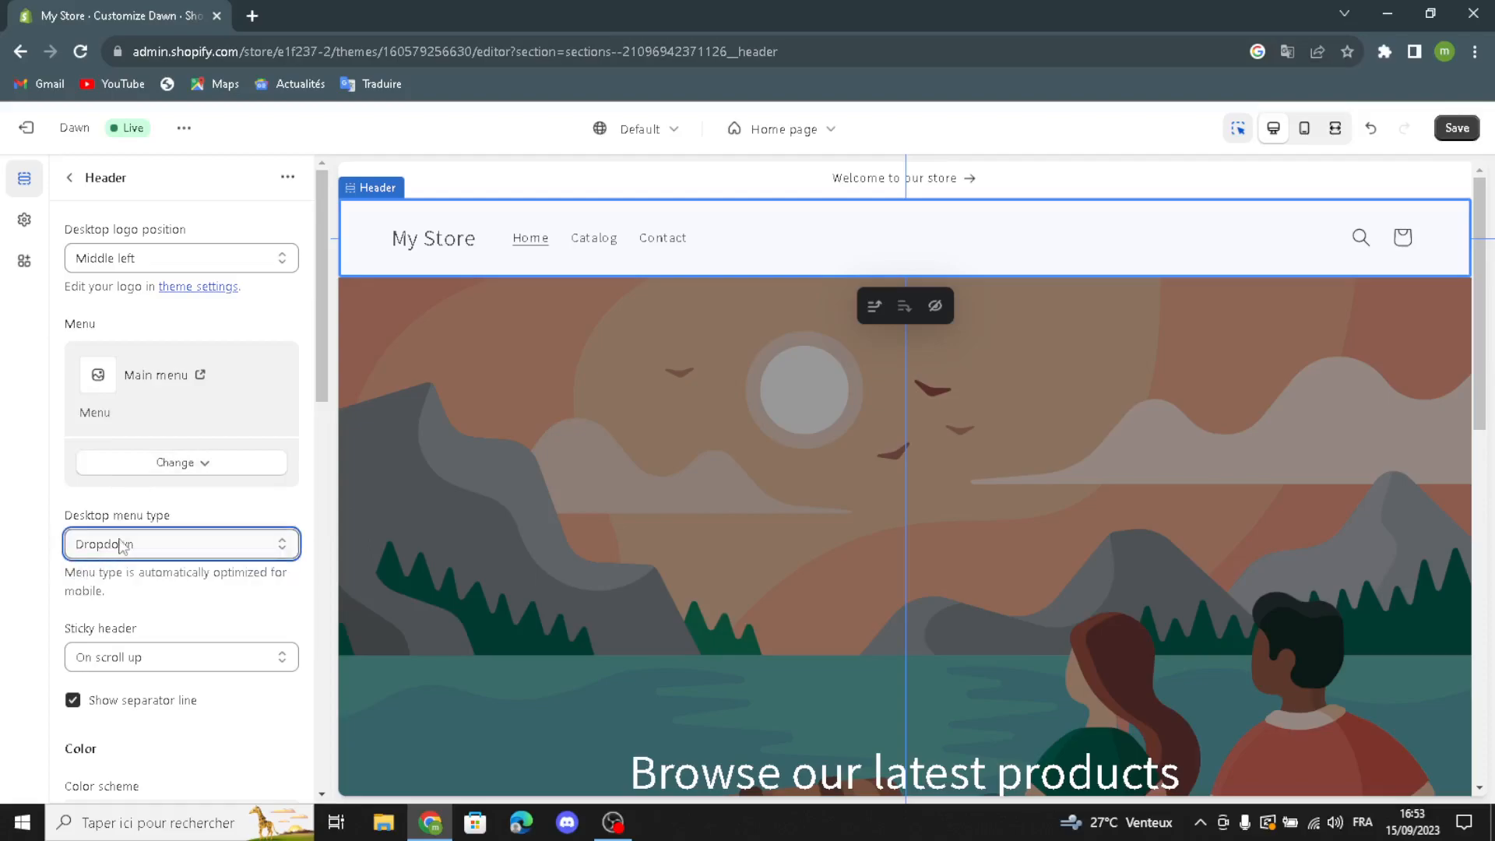
click(86, 665)
click(86, 666)
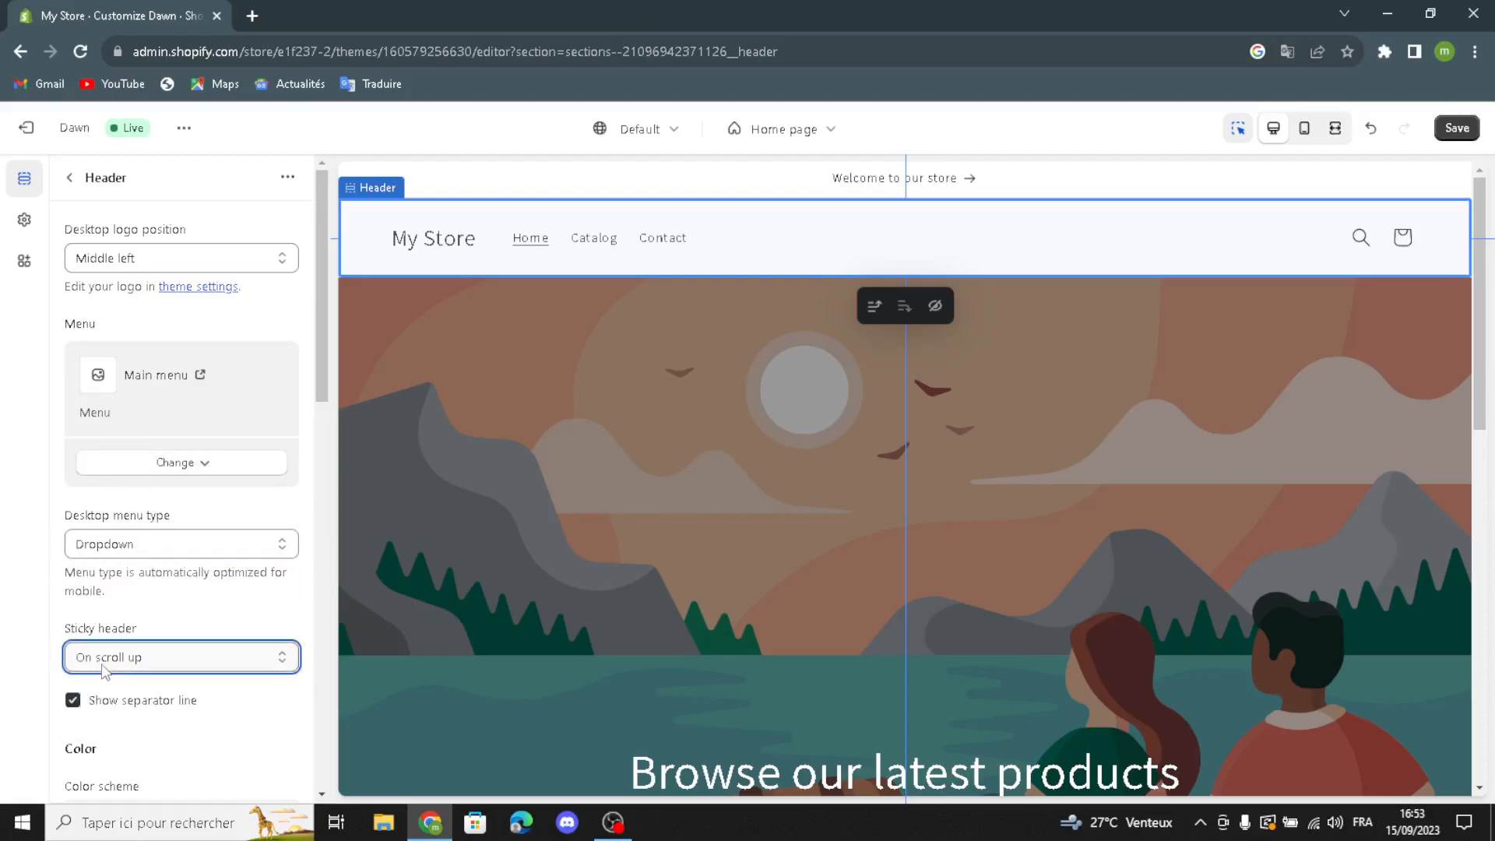
Step: Review the header's color schemes, country and language selectors, mobile logo position options, spacing and section padding
scroll(111, 701, down, 1)
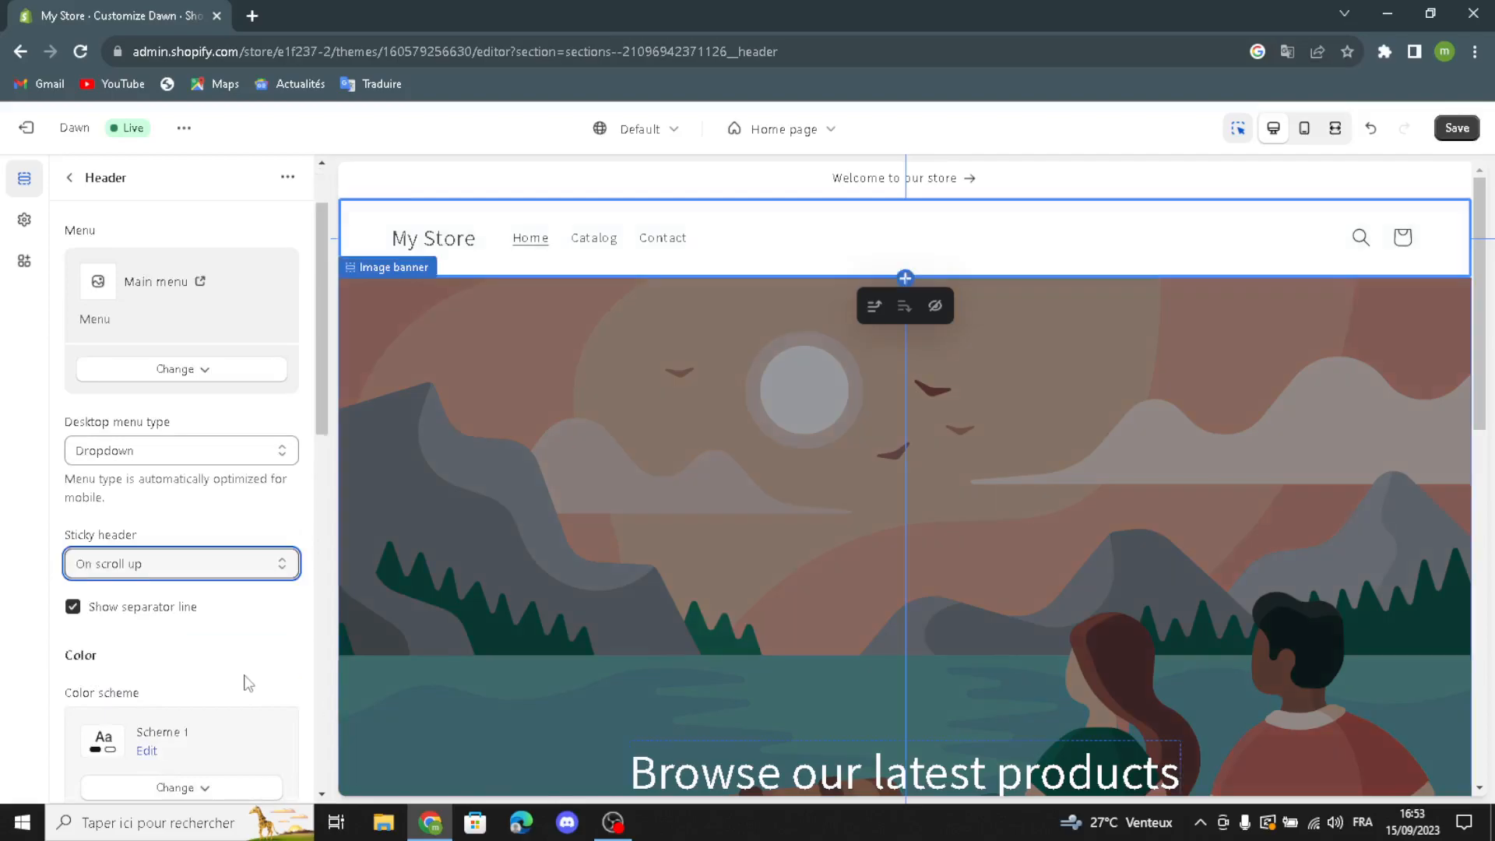
scroll(244, 680, down, 2)
scroll(108, 662, down, 1)
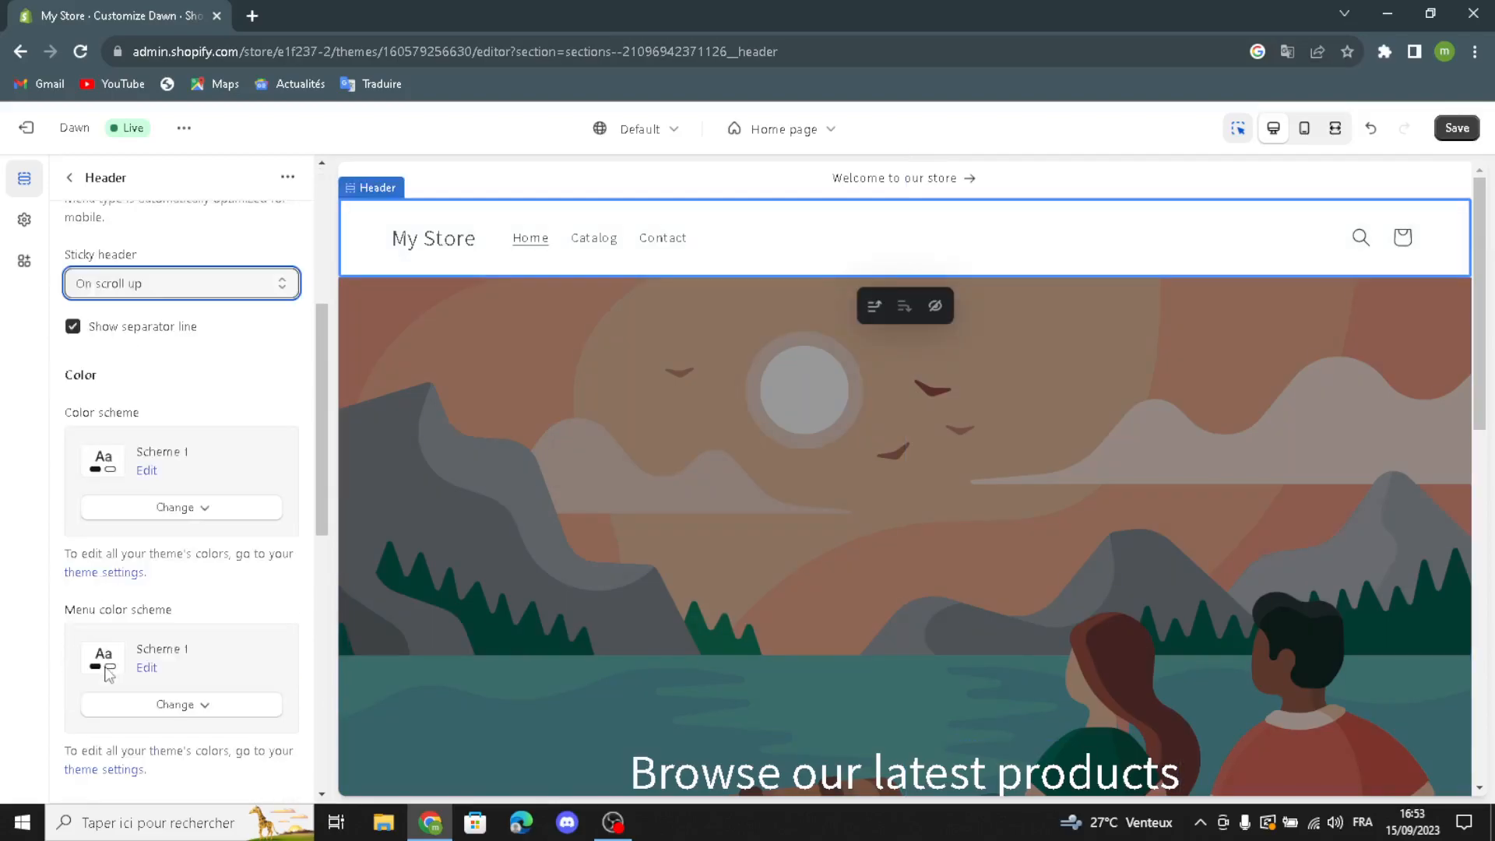
scroll(148, 720, down, 2)
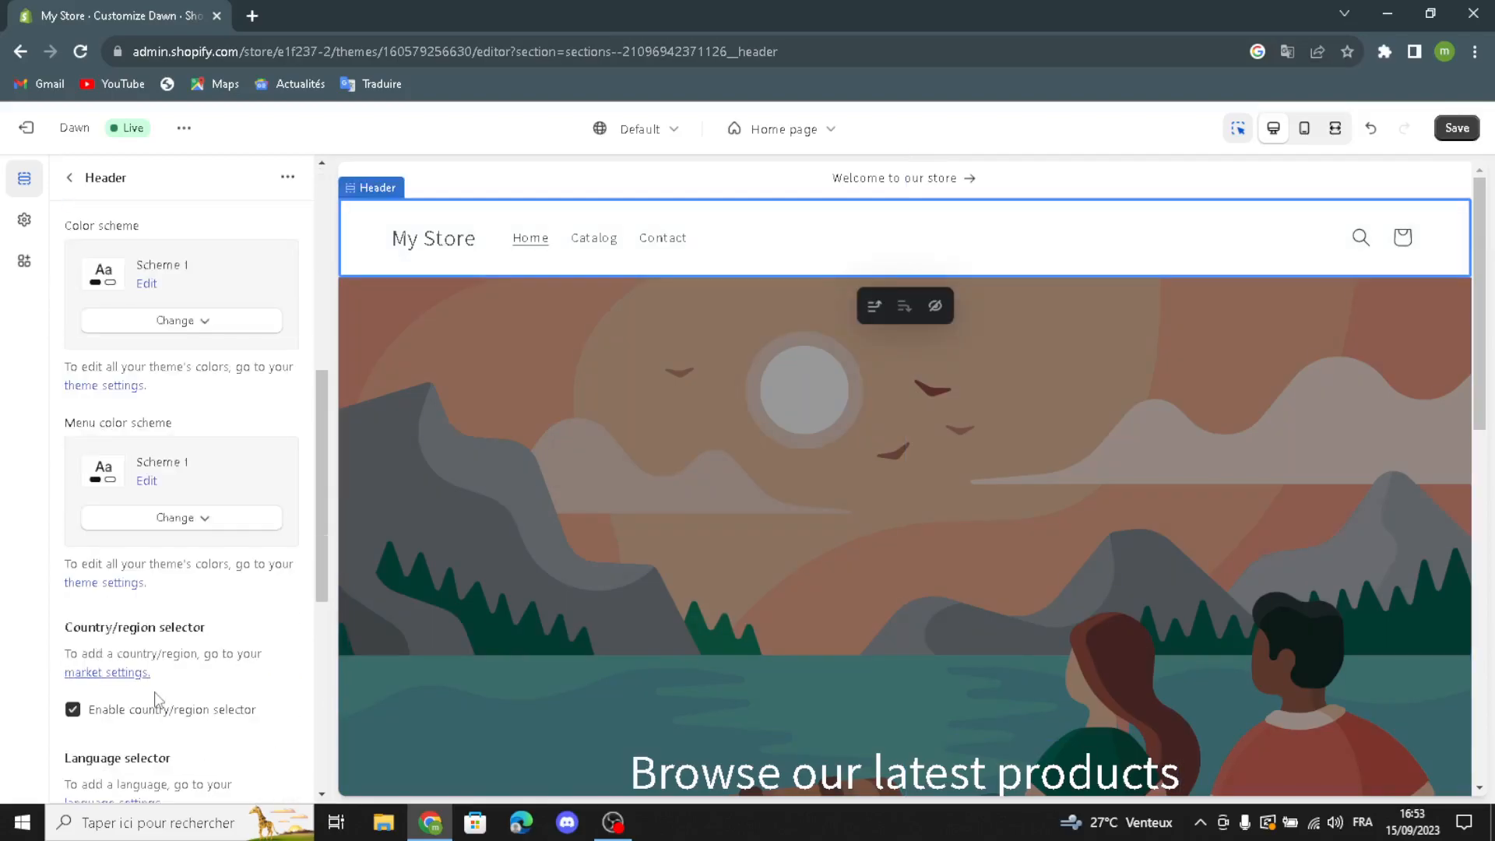
scroll(156, 699, down, 2)
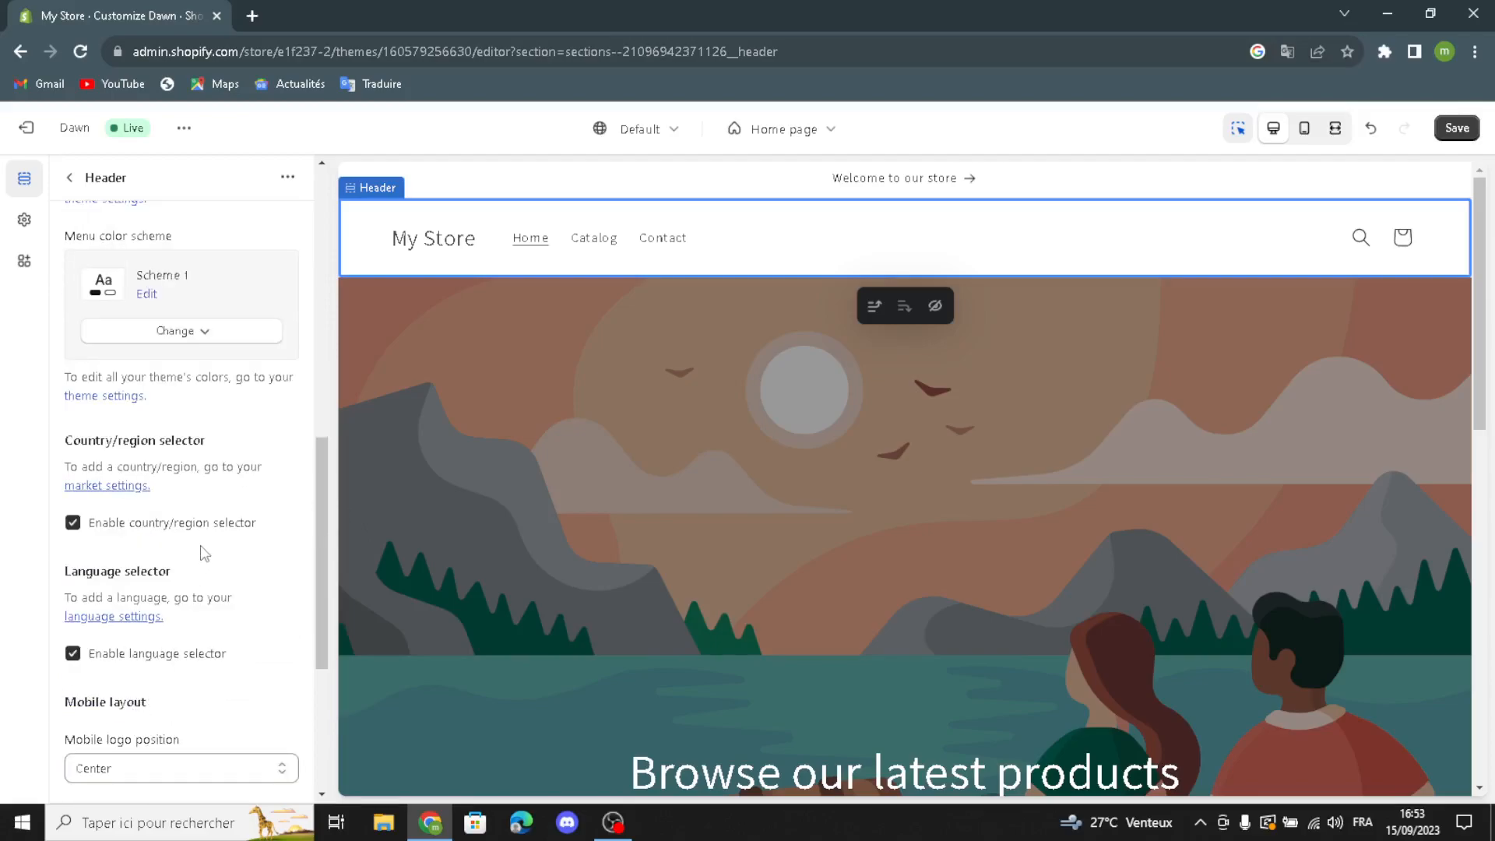
scroll(204, 555, down, 2)
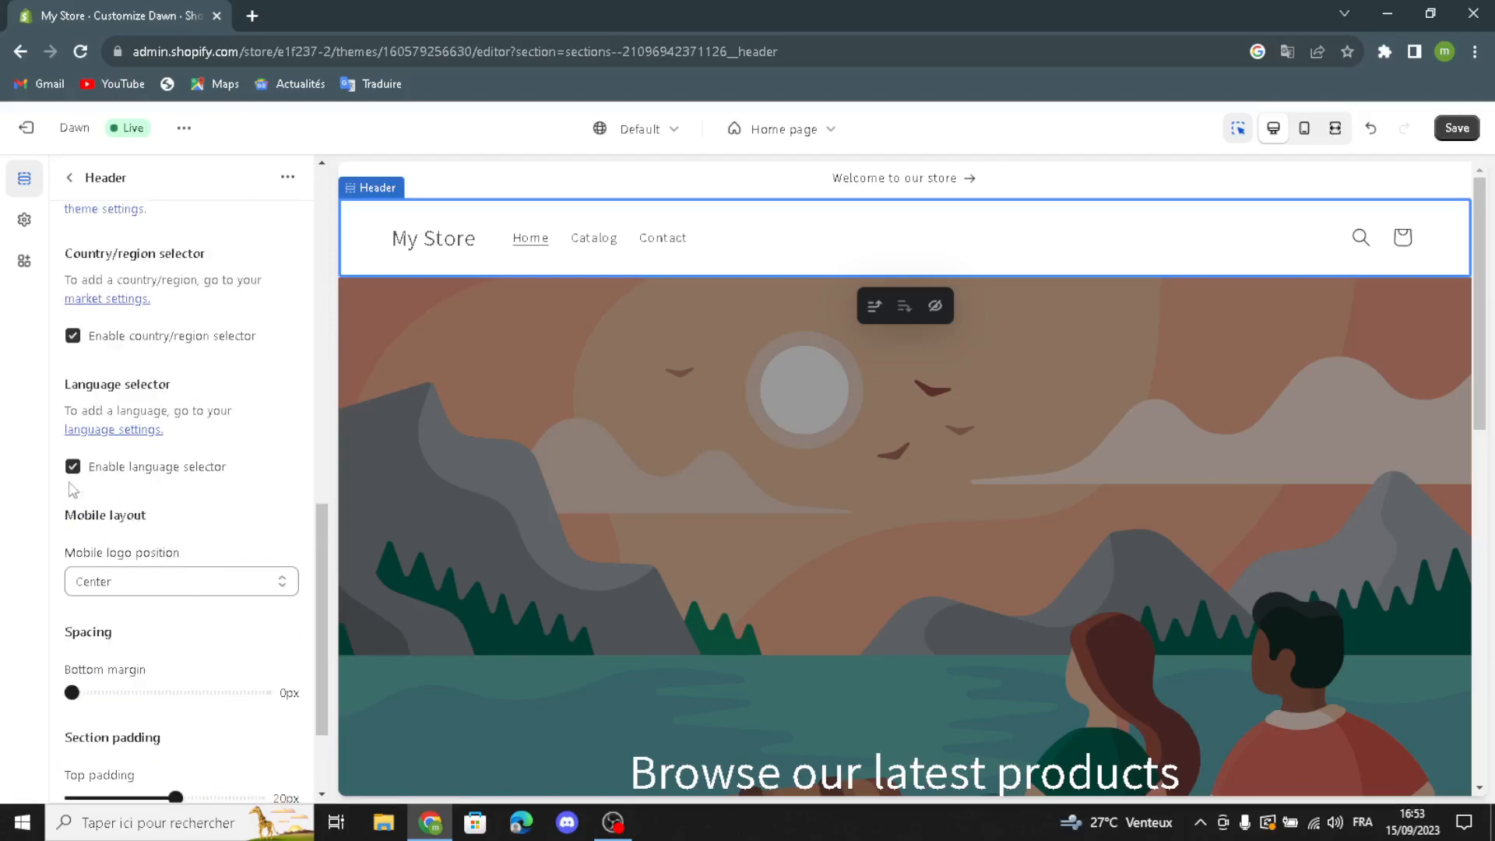
click(139, 579)
click(130, 579)
click(129, 580)
click(130, 579)
scroll(124, 553, down, 2)
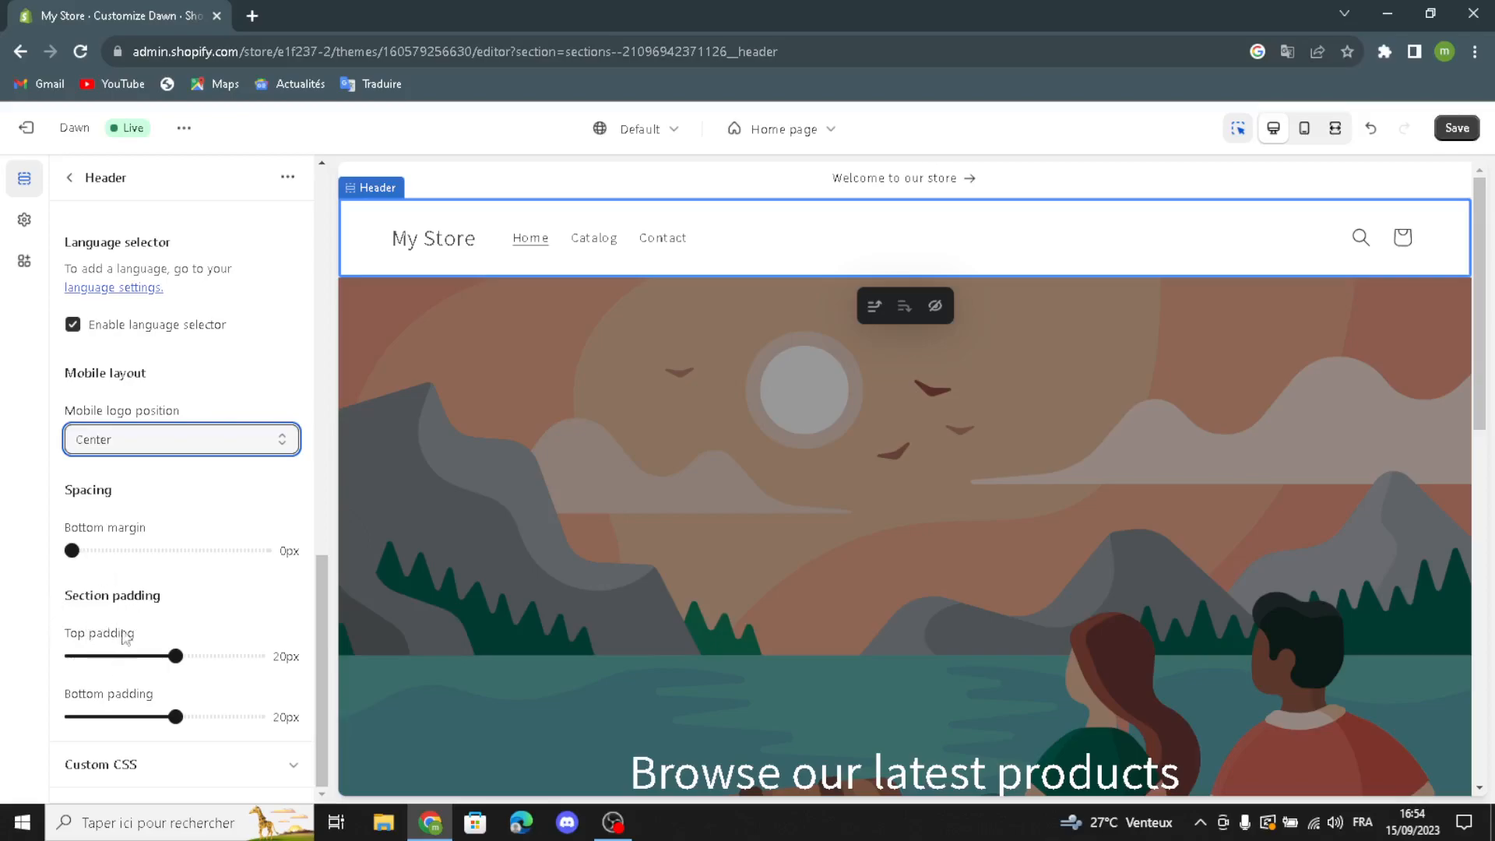
scroll(97, 724, up, 2)
scroll(97, 723, down, 2)
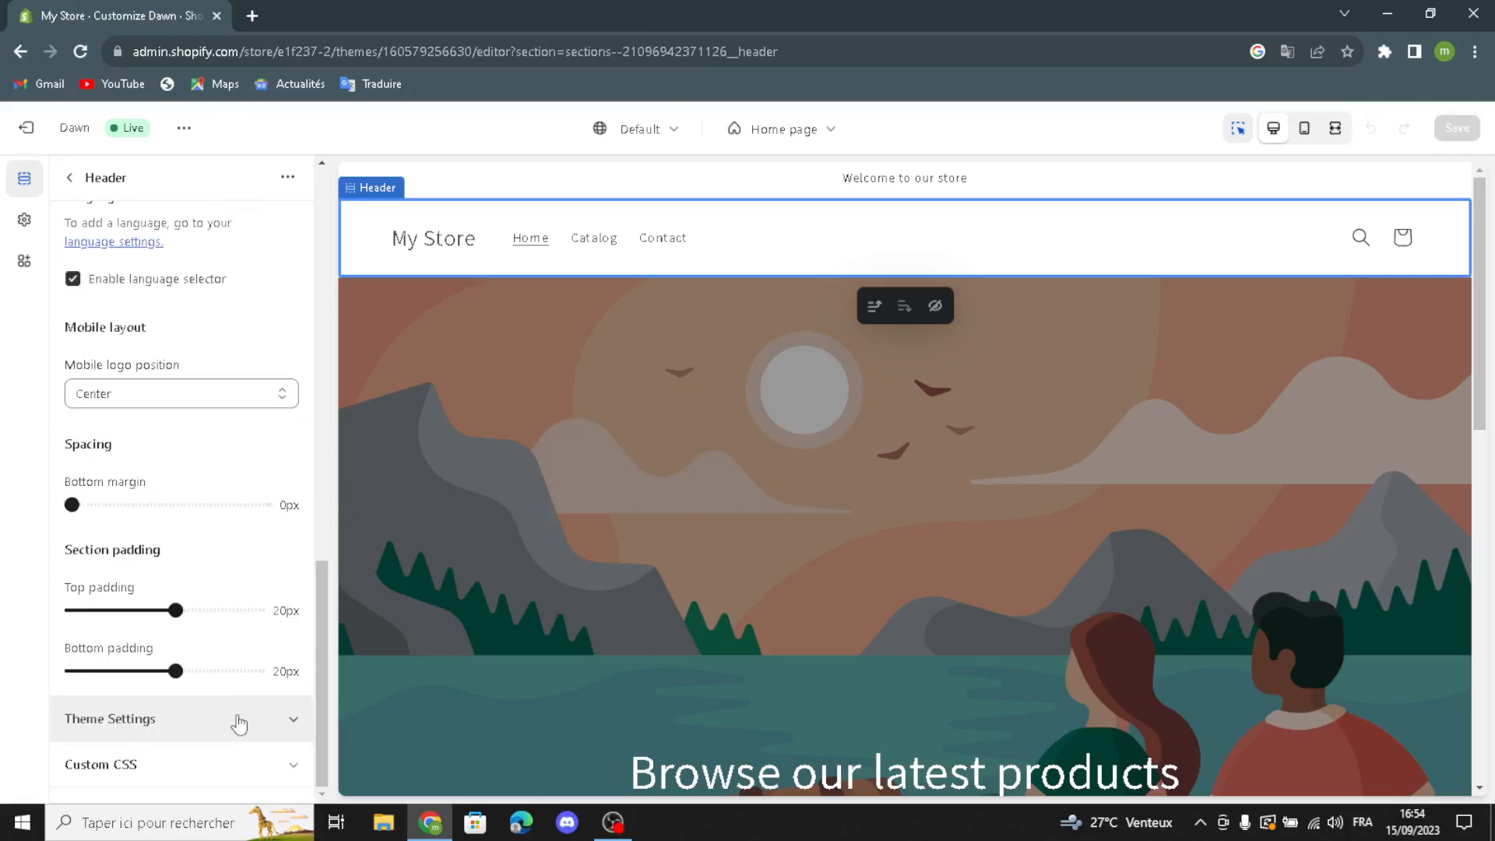
Step: Expand the header's theme settings and review the cart type options, social media link fields and logo setting
click(227, 717)
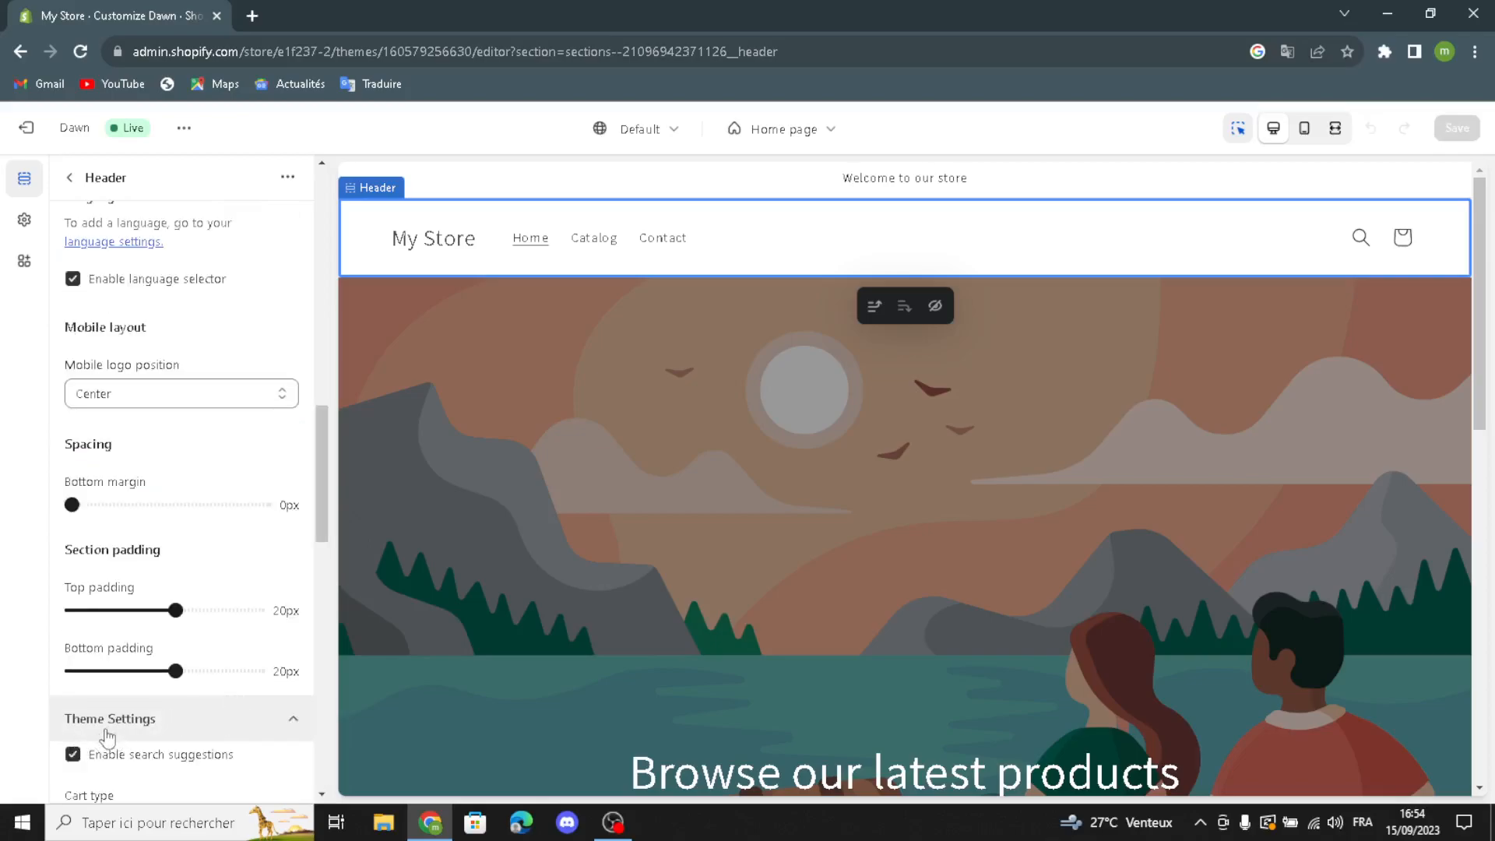
scroll(110, 729, down, 1)
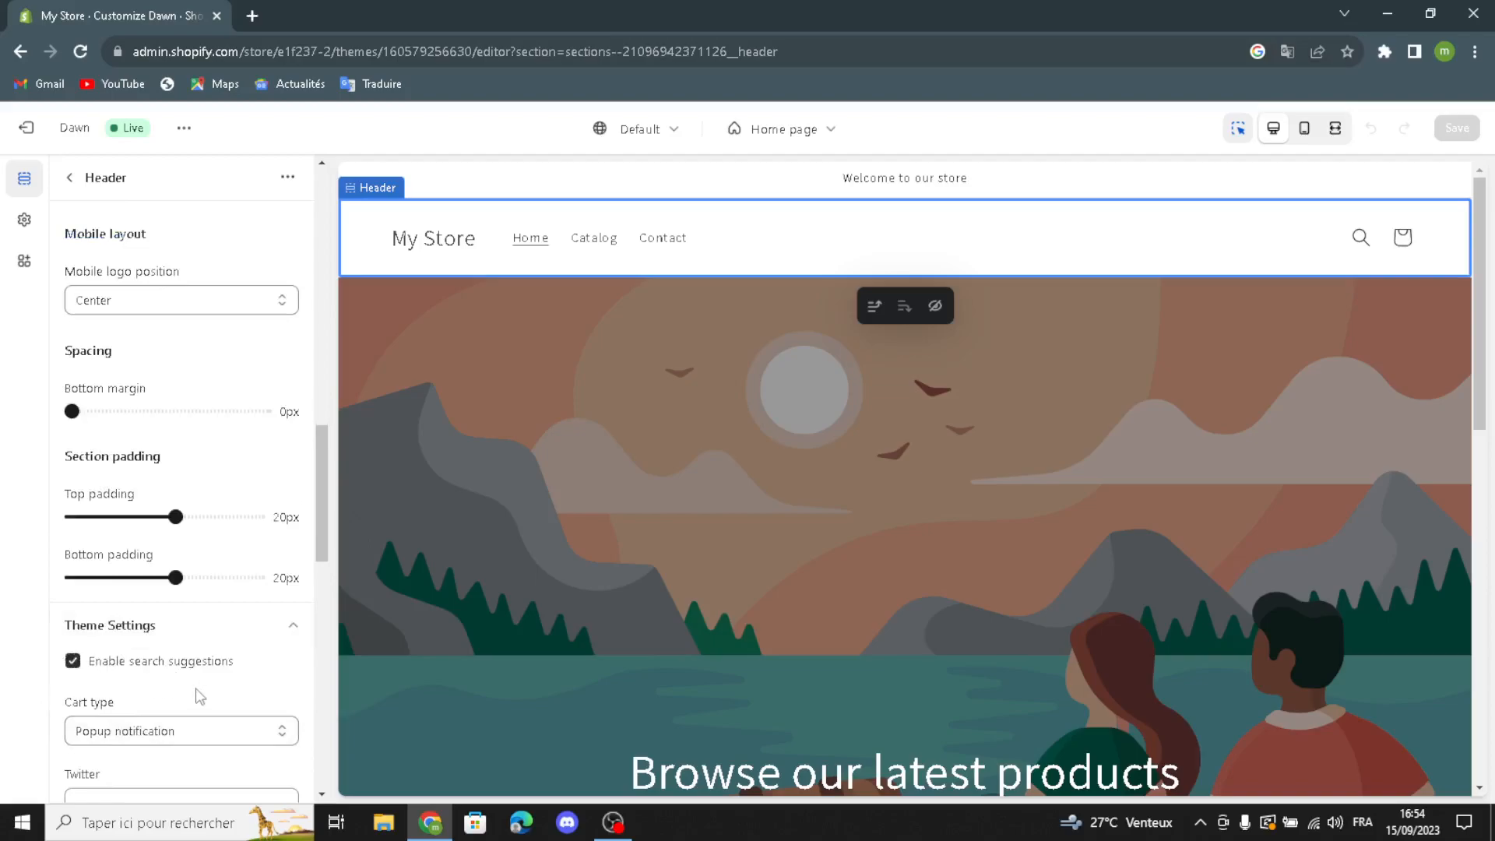
click(167, 732)
click(148, 780)
scroll(165, 693, down, 2)
scroll(164, 694, down, 1)
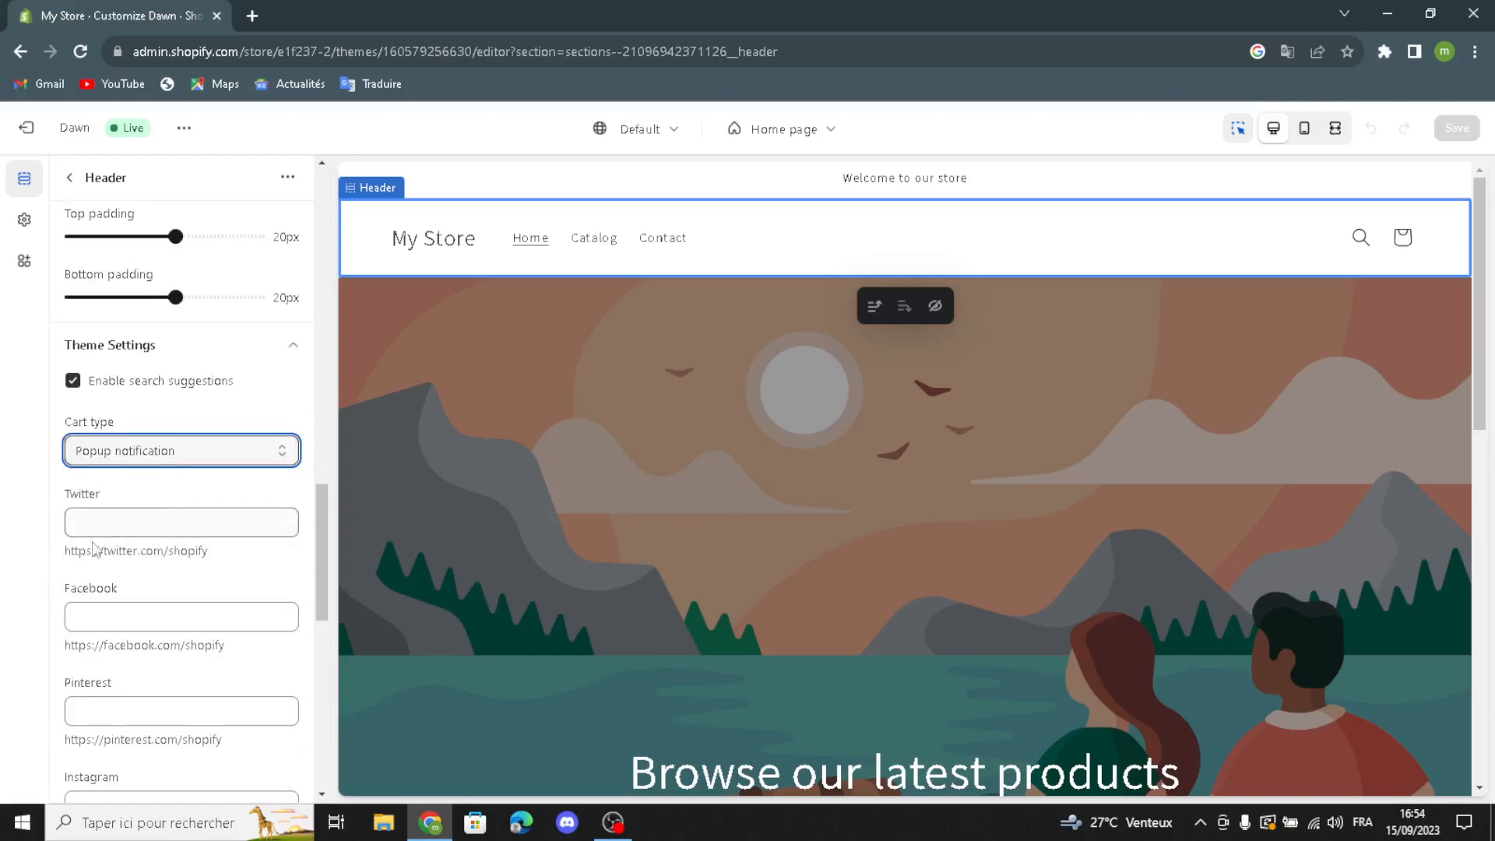
scroll(98, 703, down, 1)
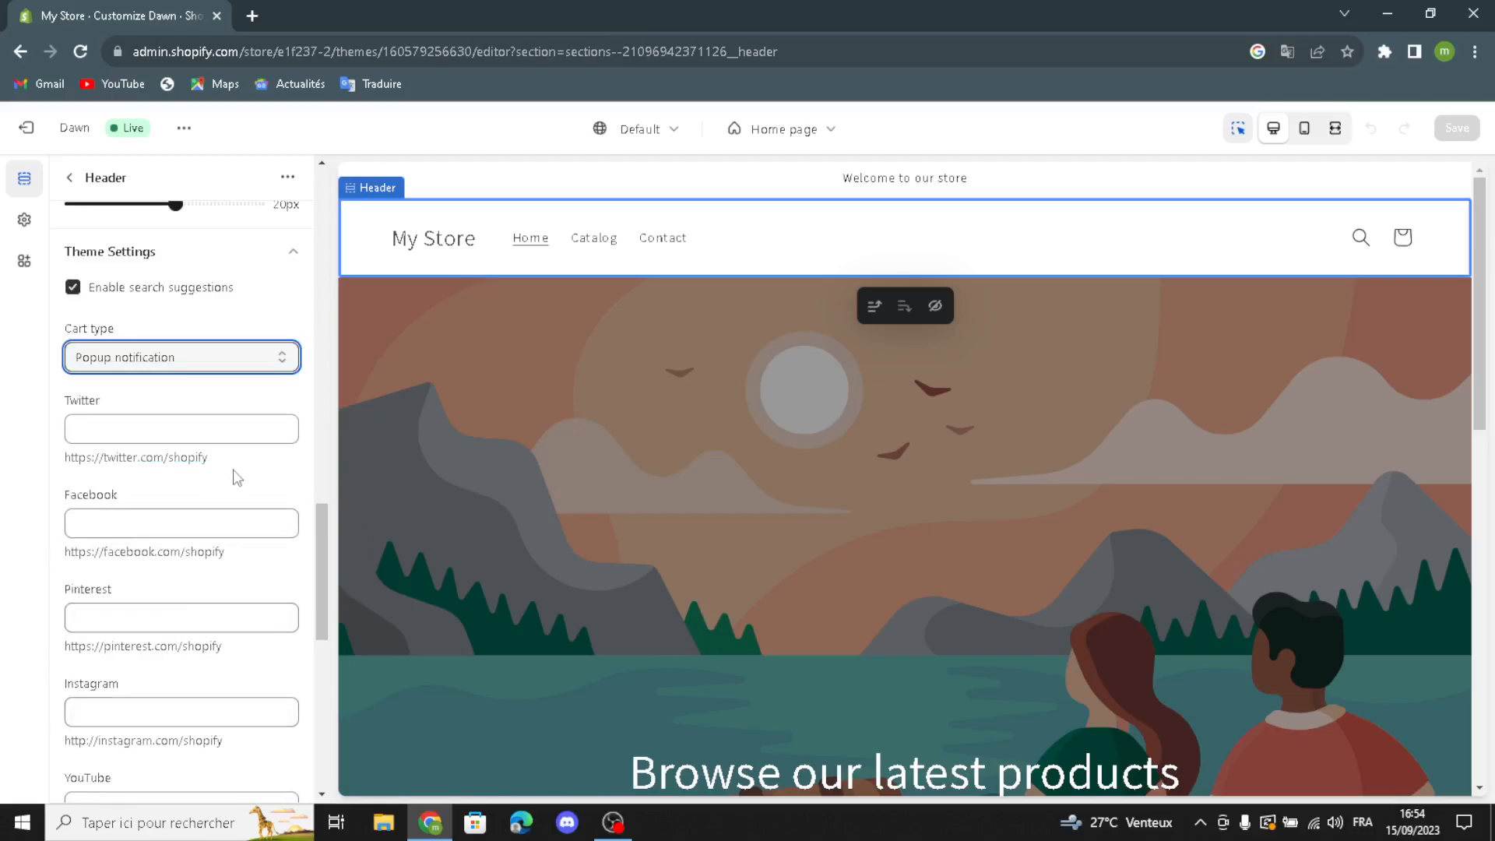
scroll(238, 478, down, 7)
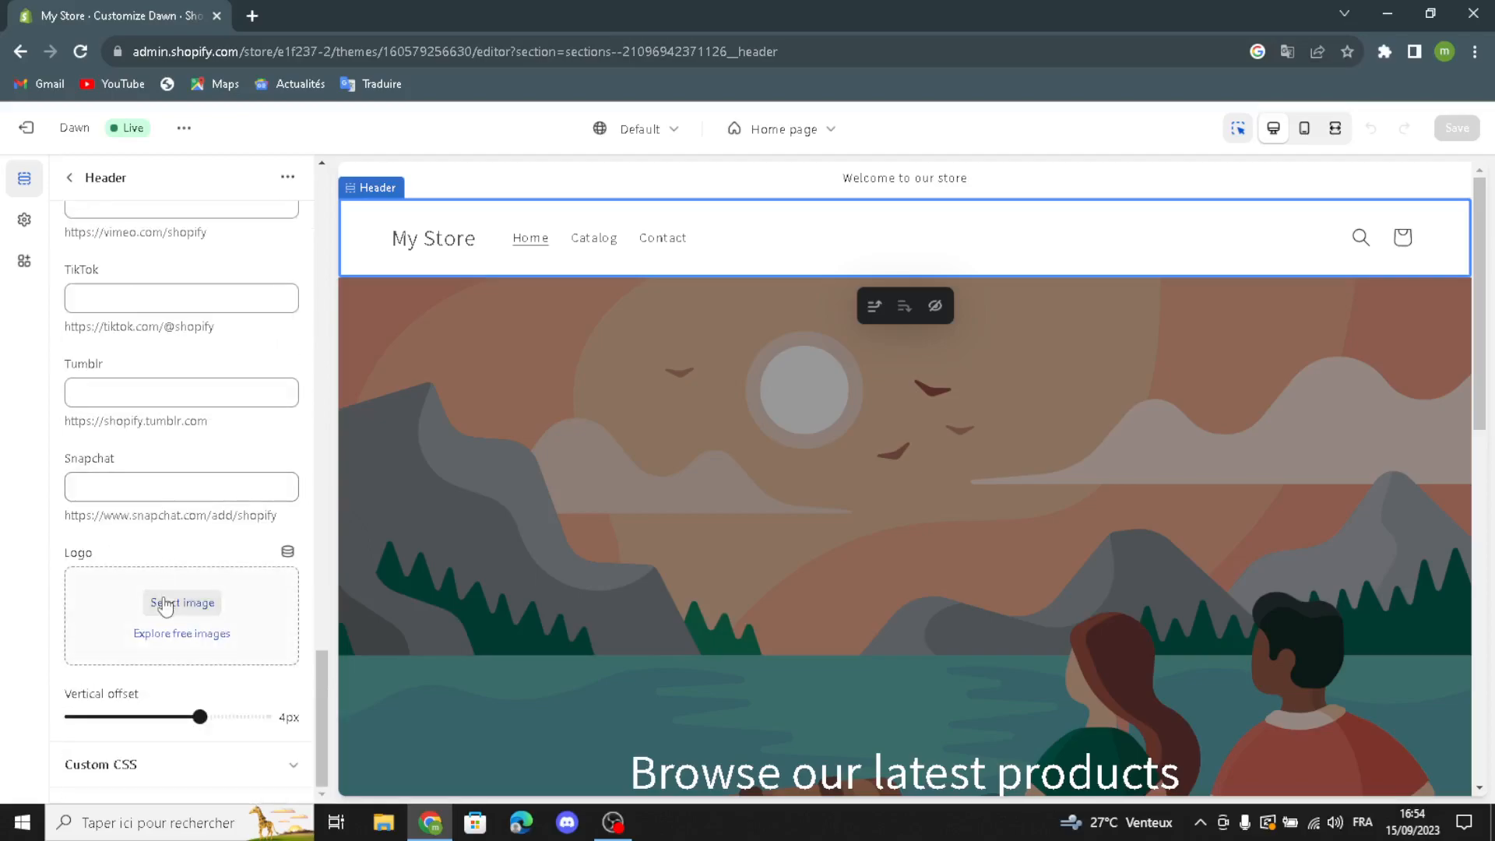
Step: Open the header logo's image picker and search Google in a new browser tab for "special occasion logo ideas"
click(164, 606)
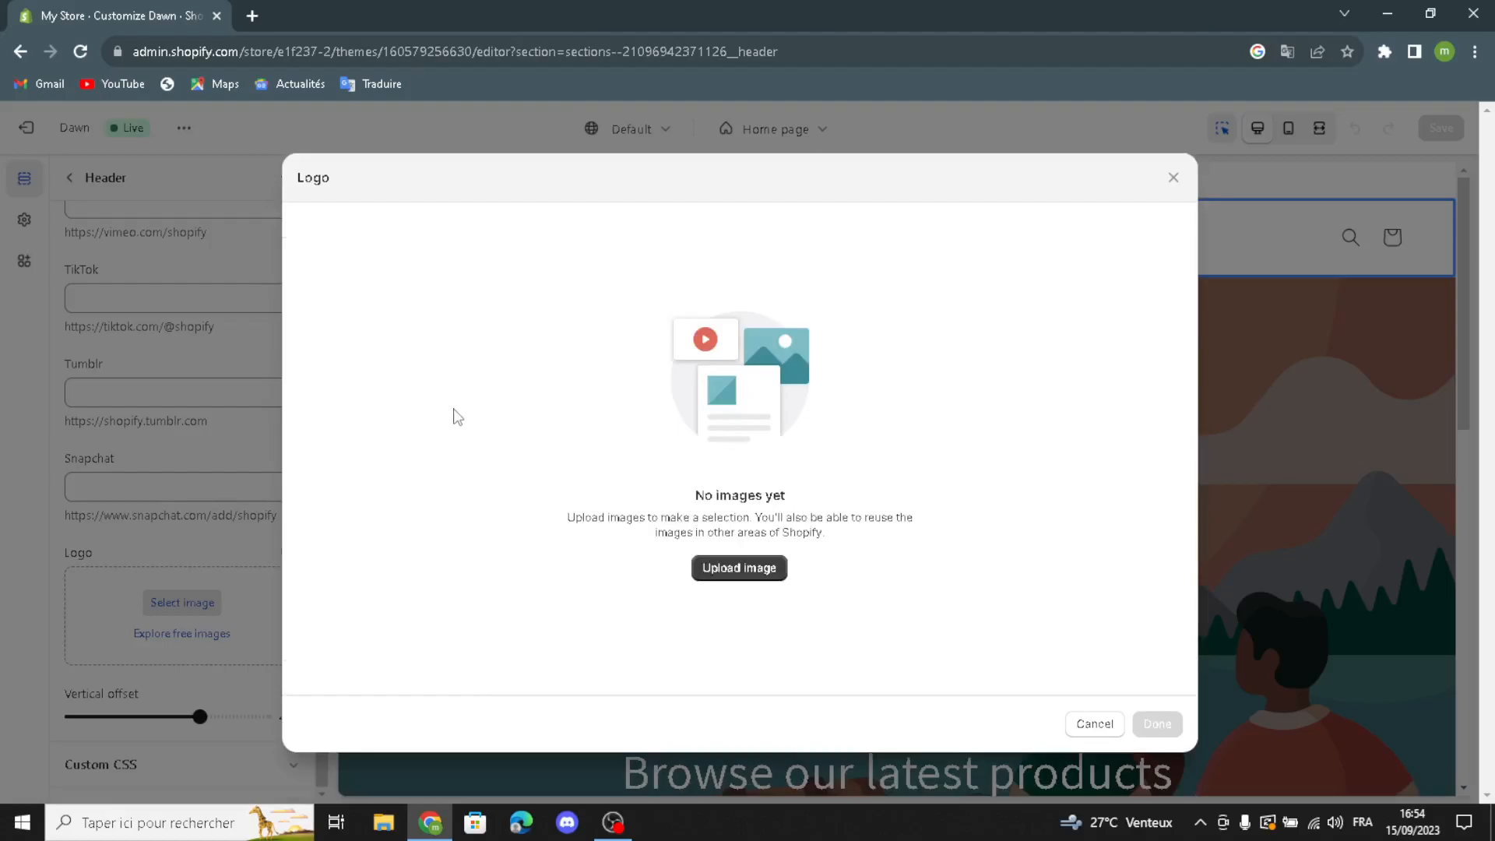
click(252, 15)
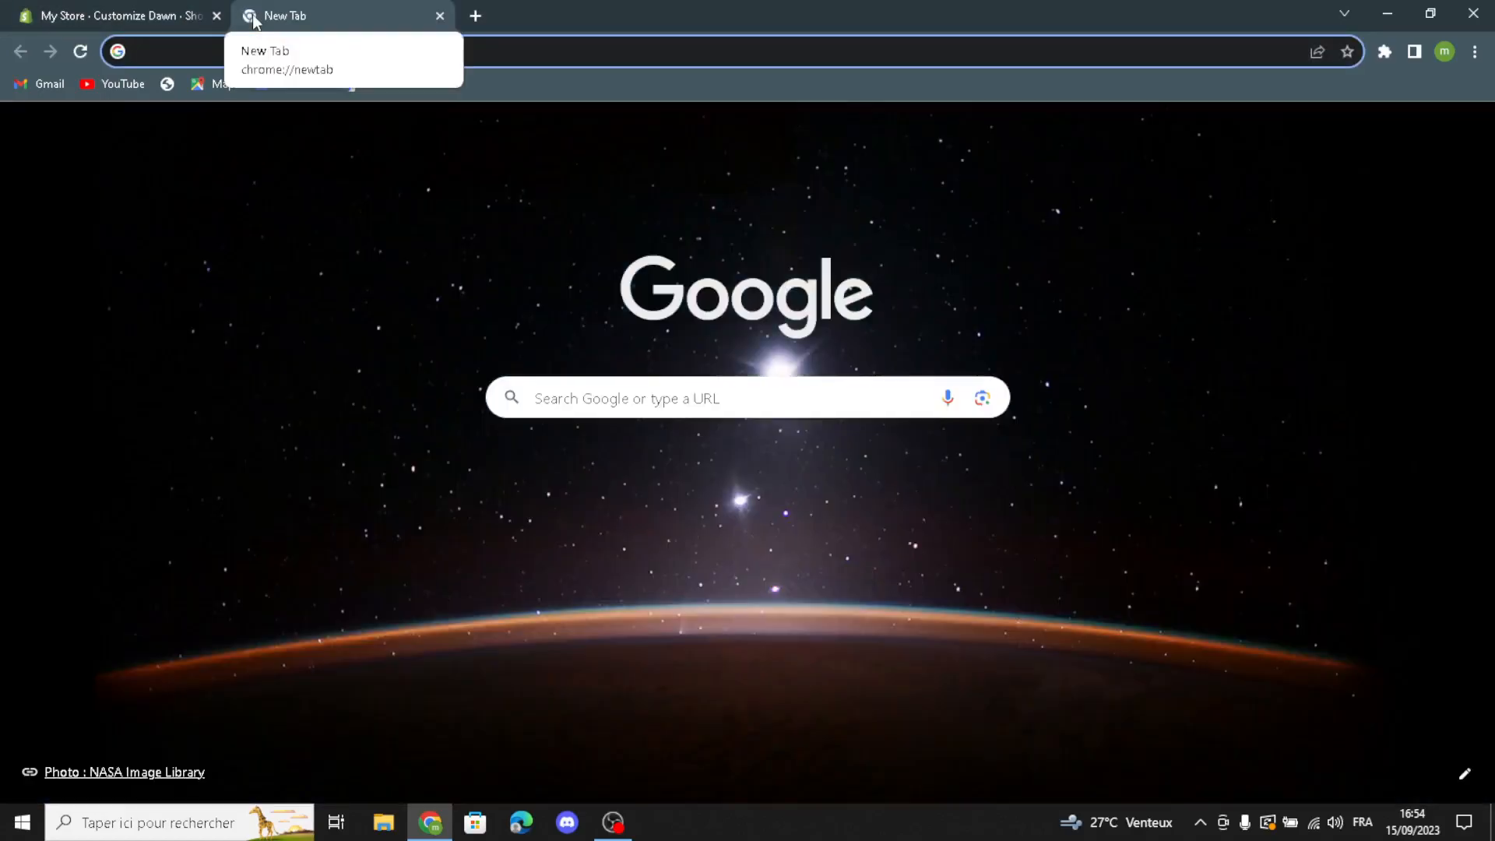
text(special)
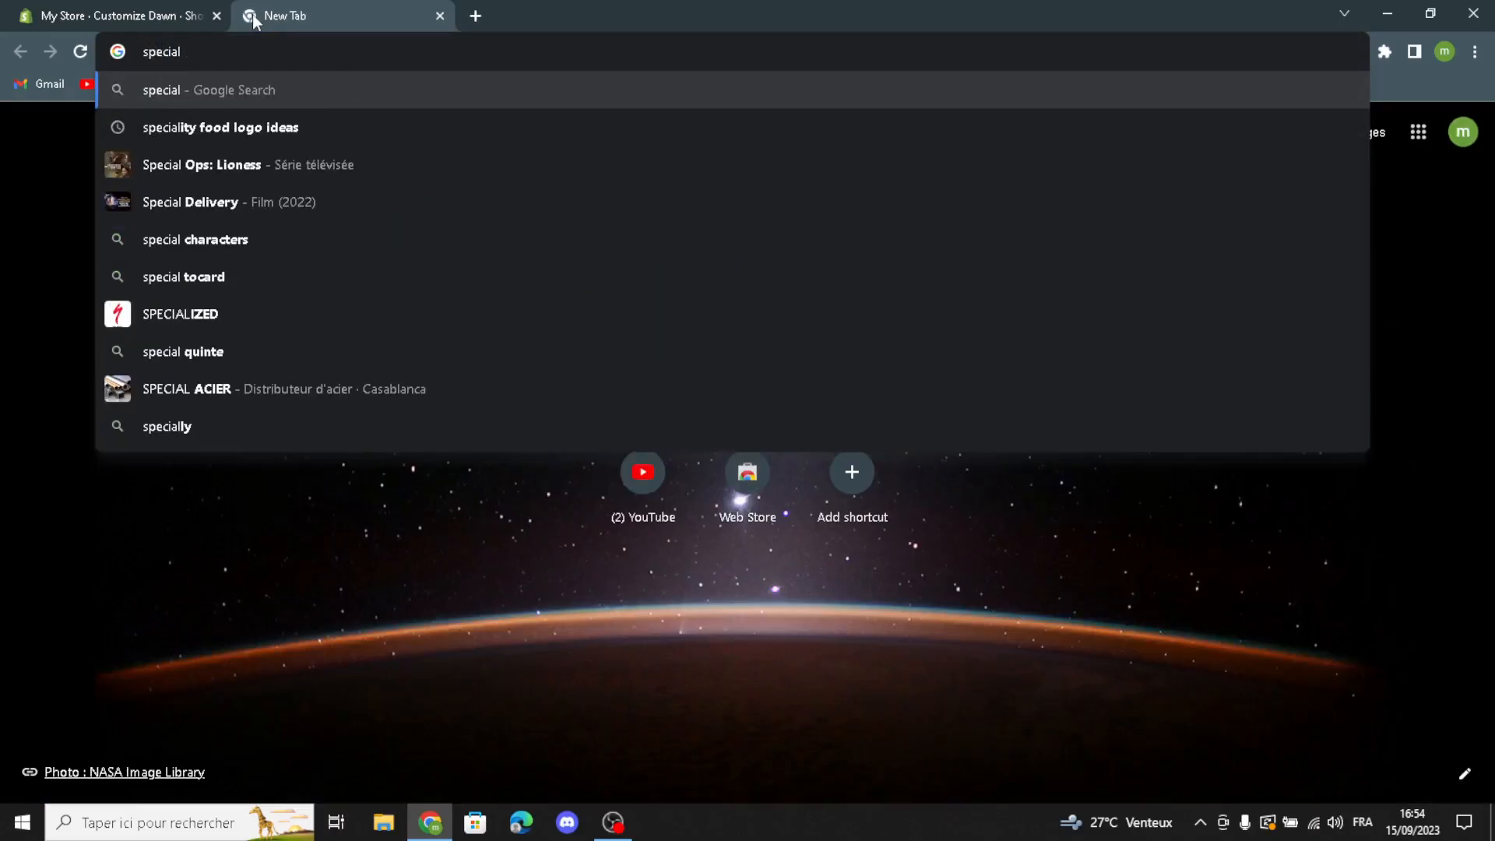
text( oc)
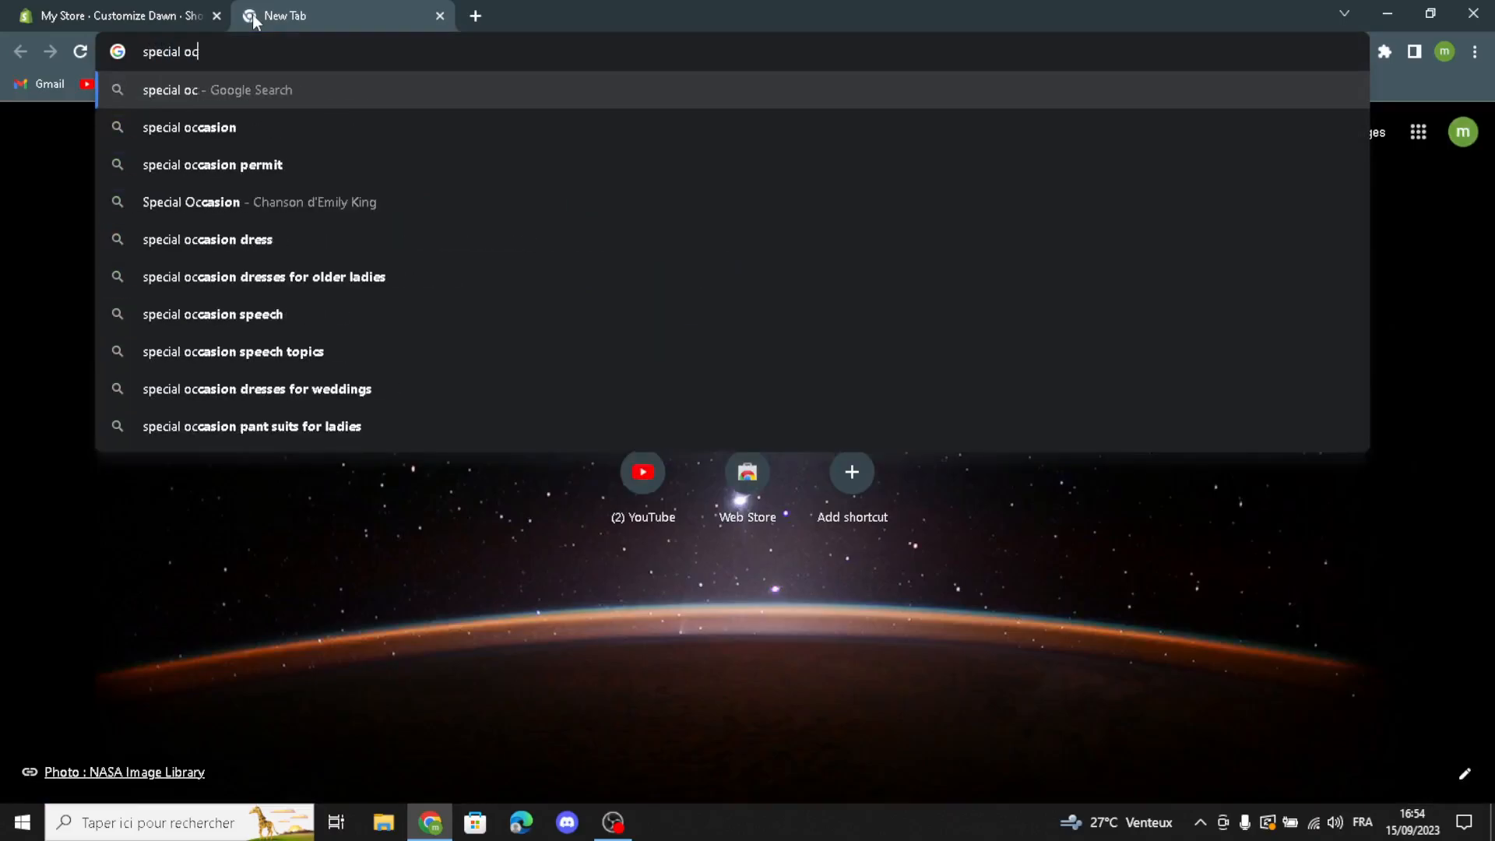
text(c)
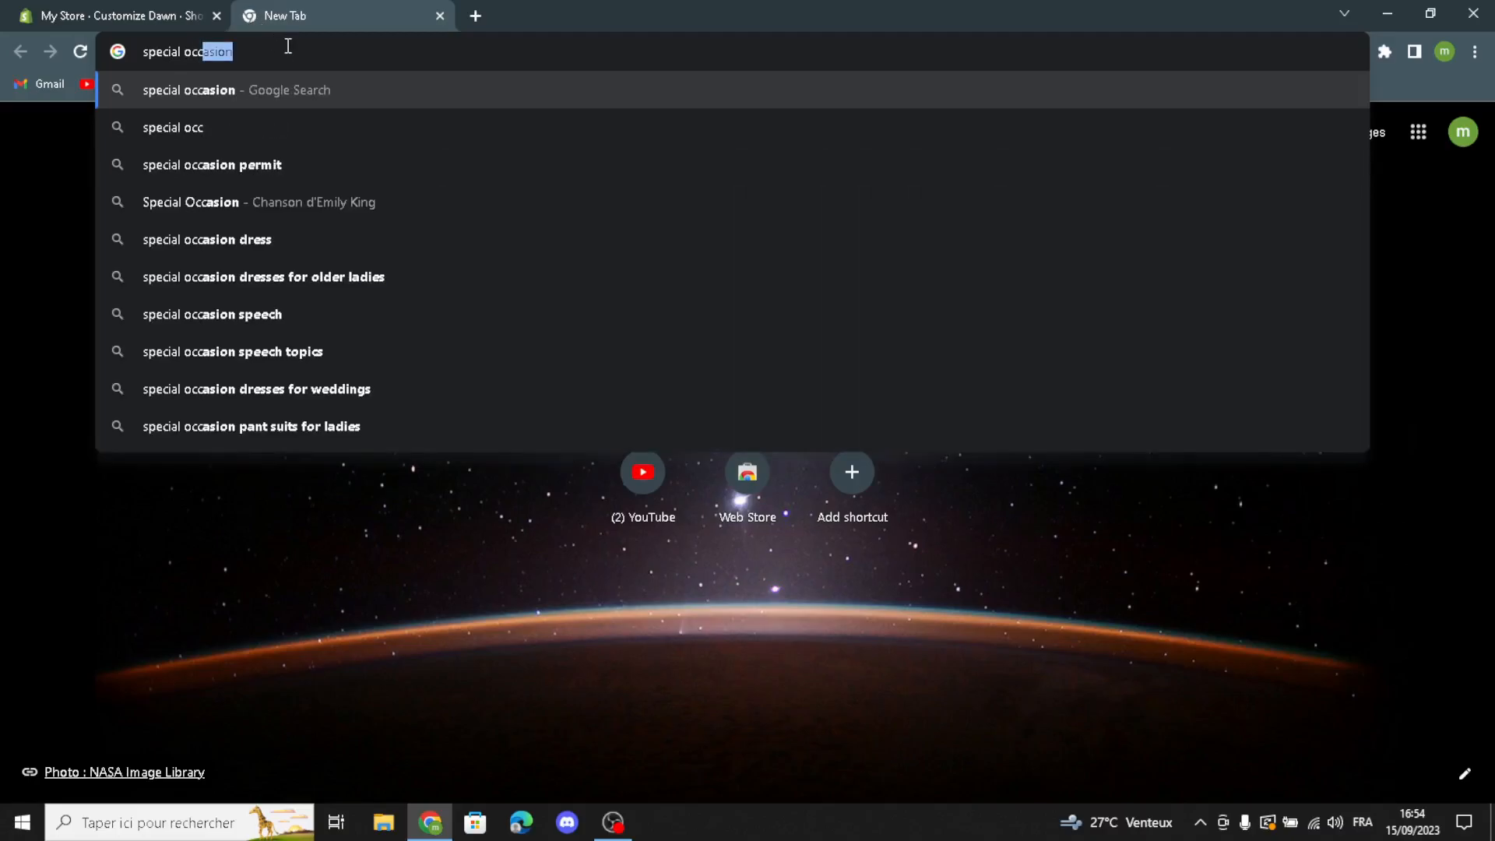
key(Right)
text(lo)
text(ideas)
key(Return)
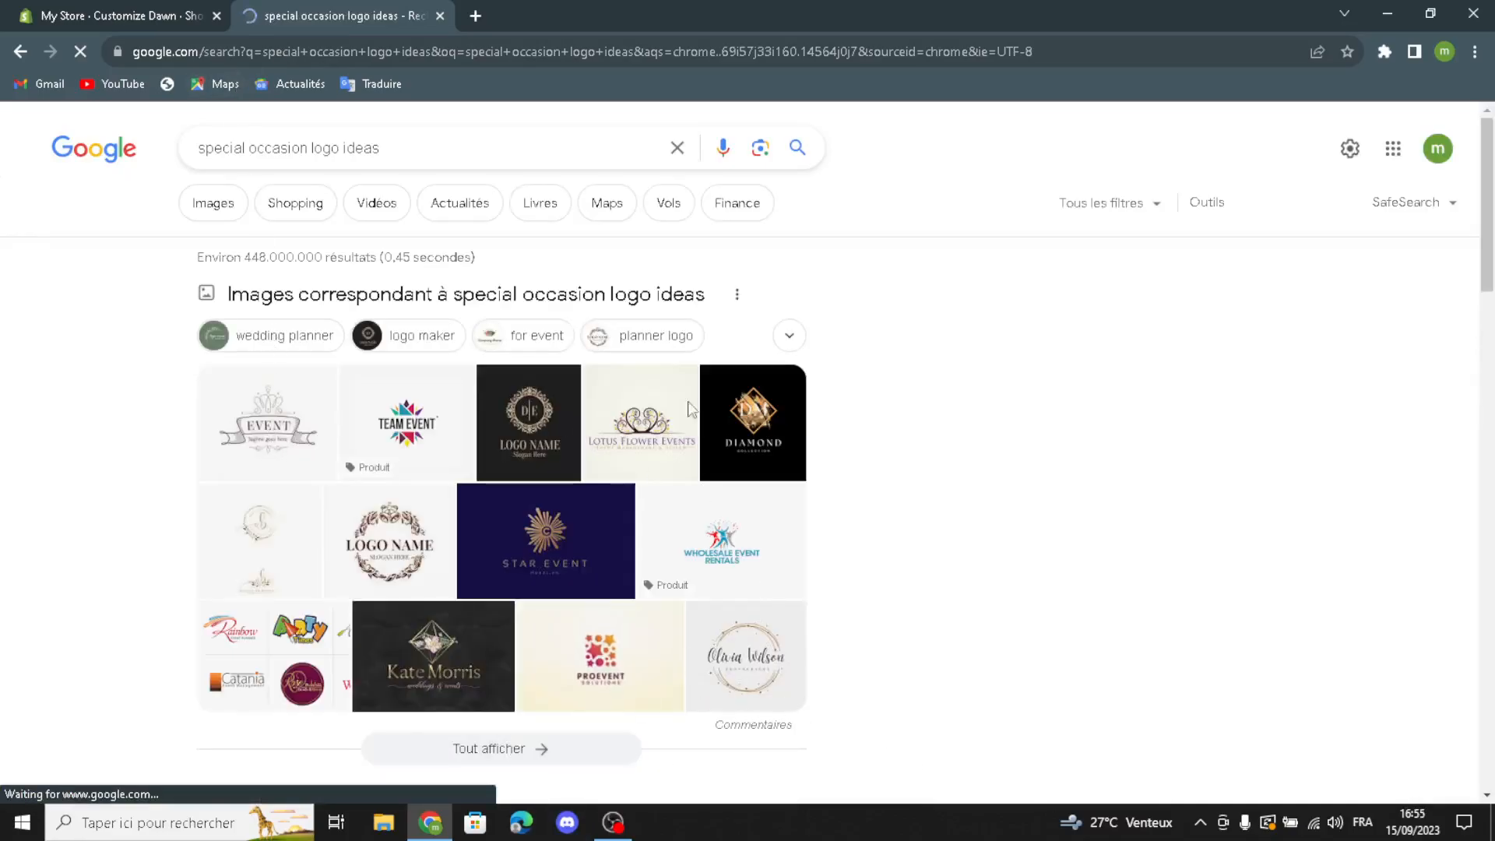
Step: Upload the "EVENT" crest image from the Google results as the header logo and return to the section list
drag(296, 405, 679, 363)
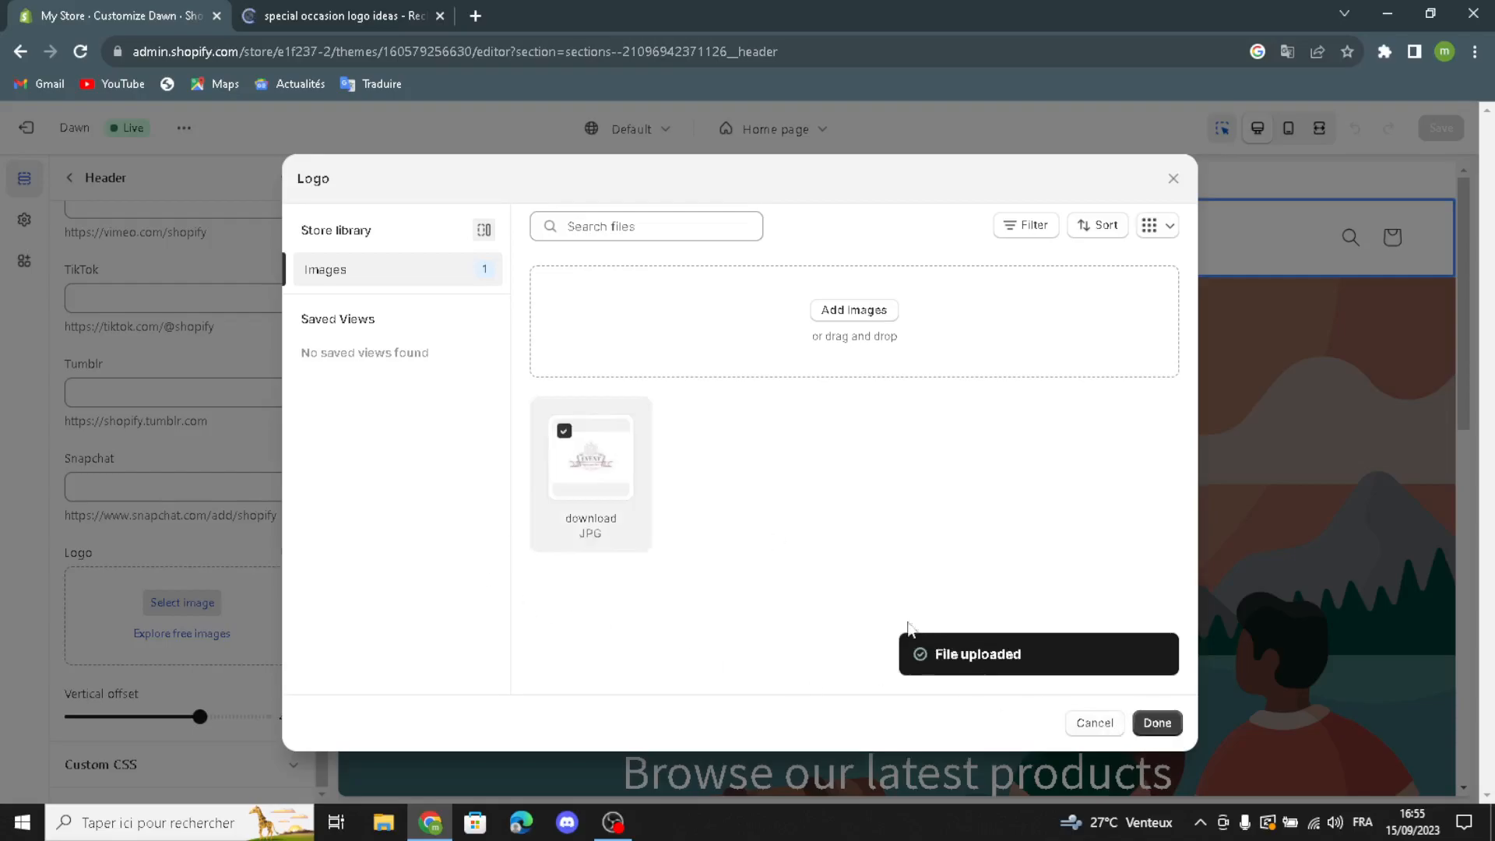
click(1158, 723)
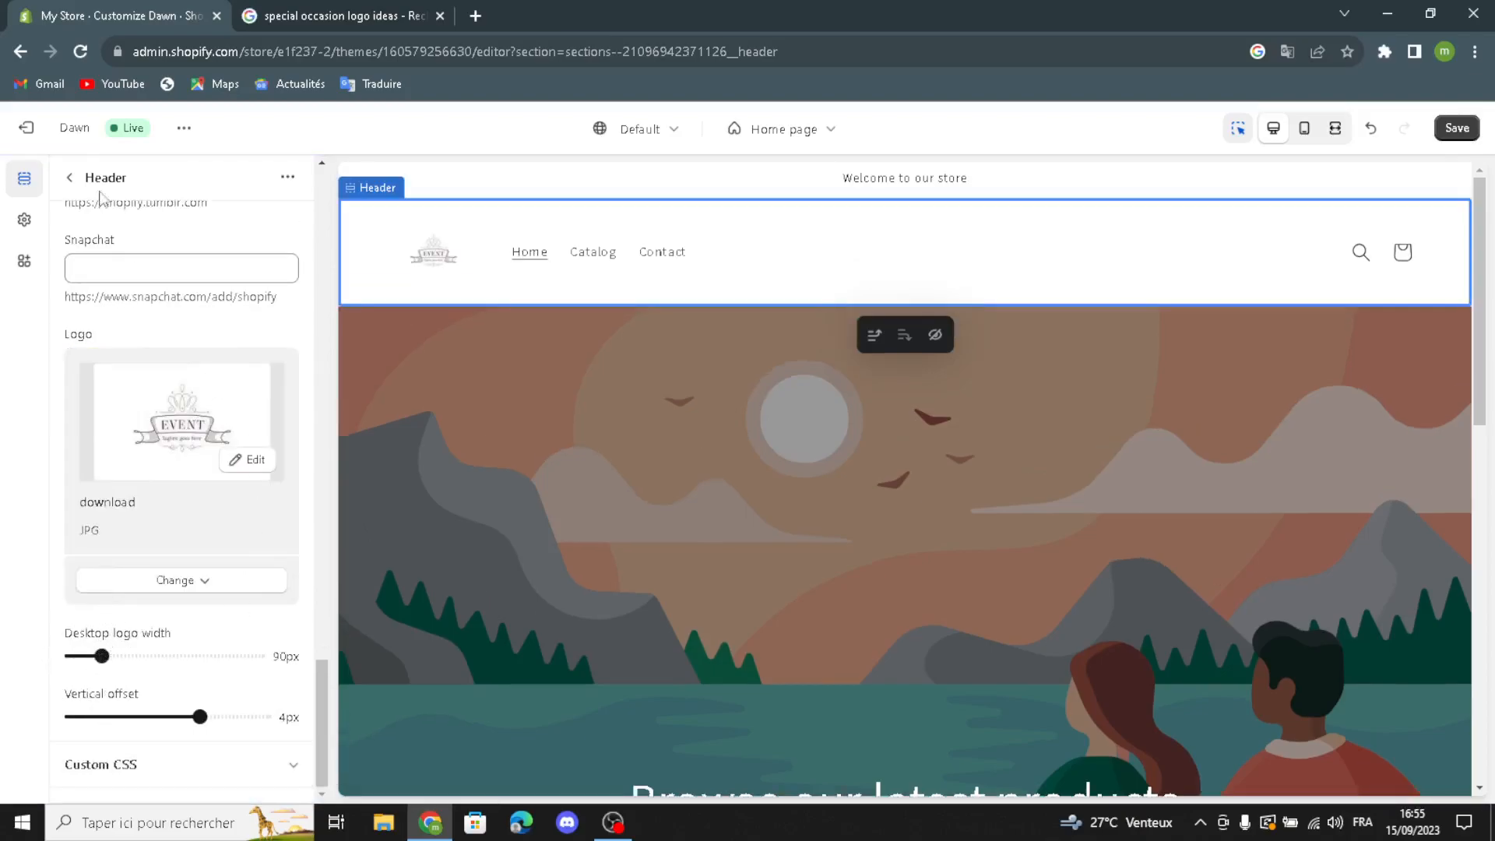
click(69, 178)
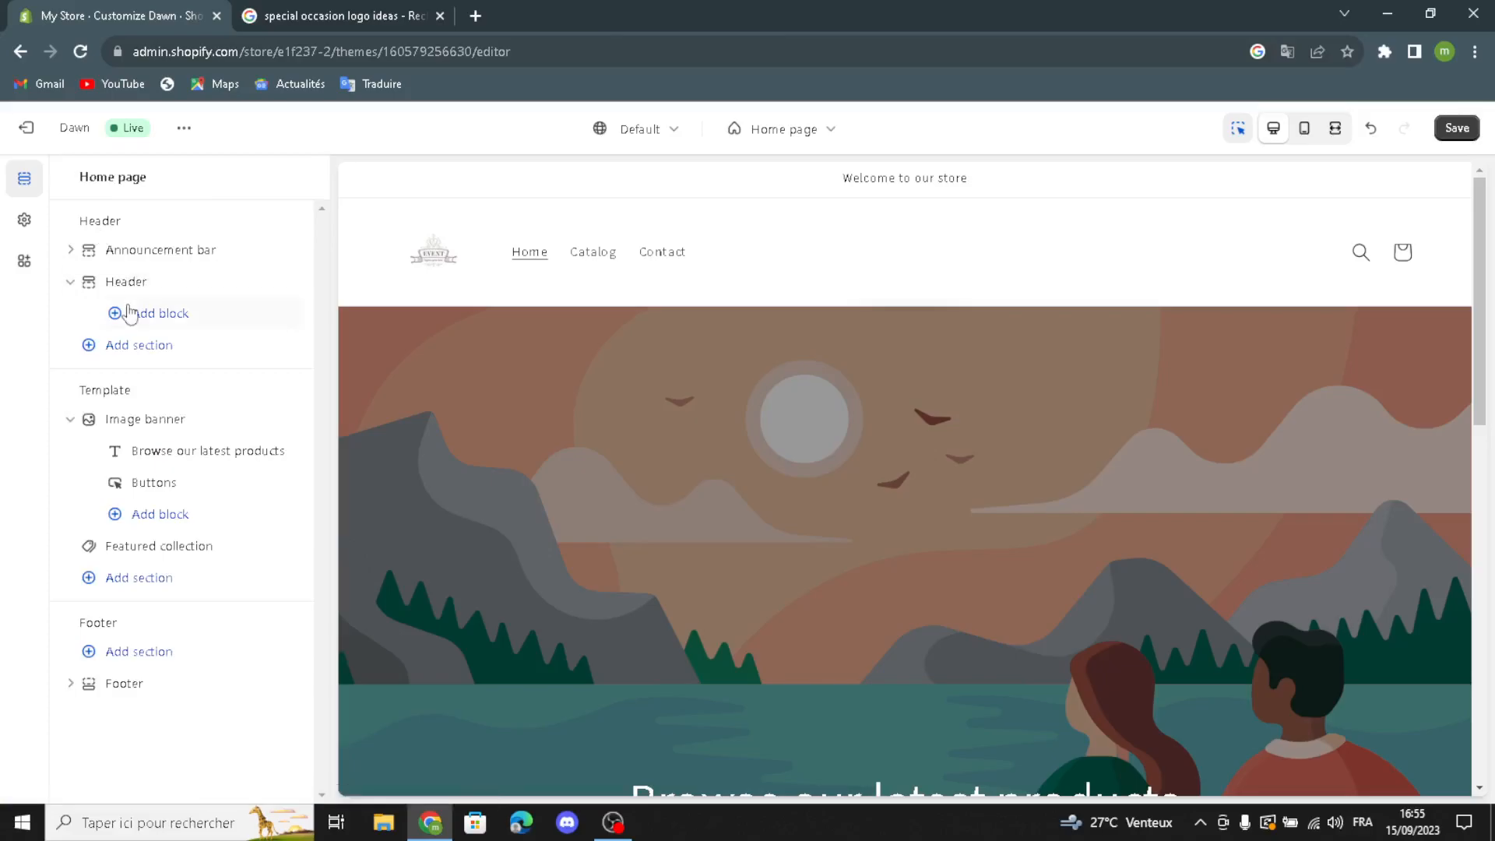
Step: Open the image banner section's settings and start selecting its first image
mouse_move(110, 424)
click(132, 419)
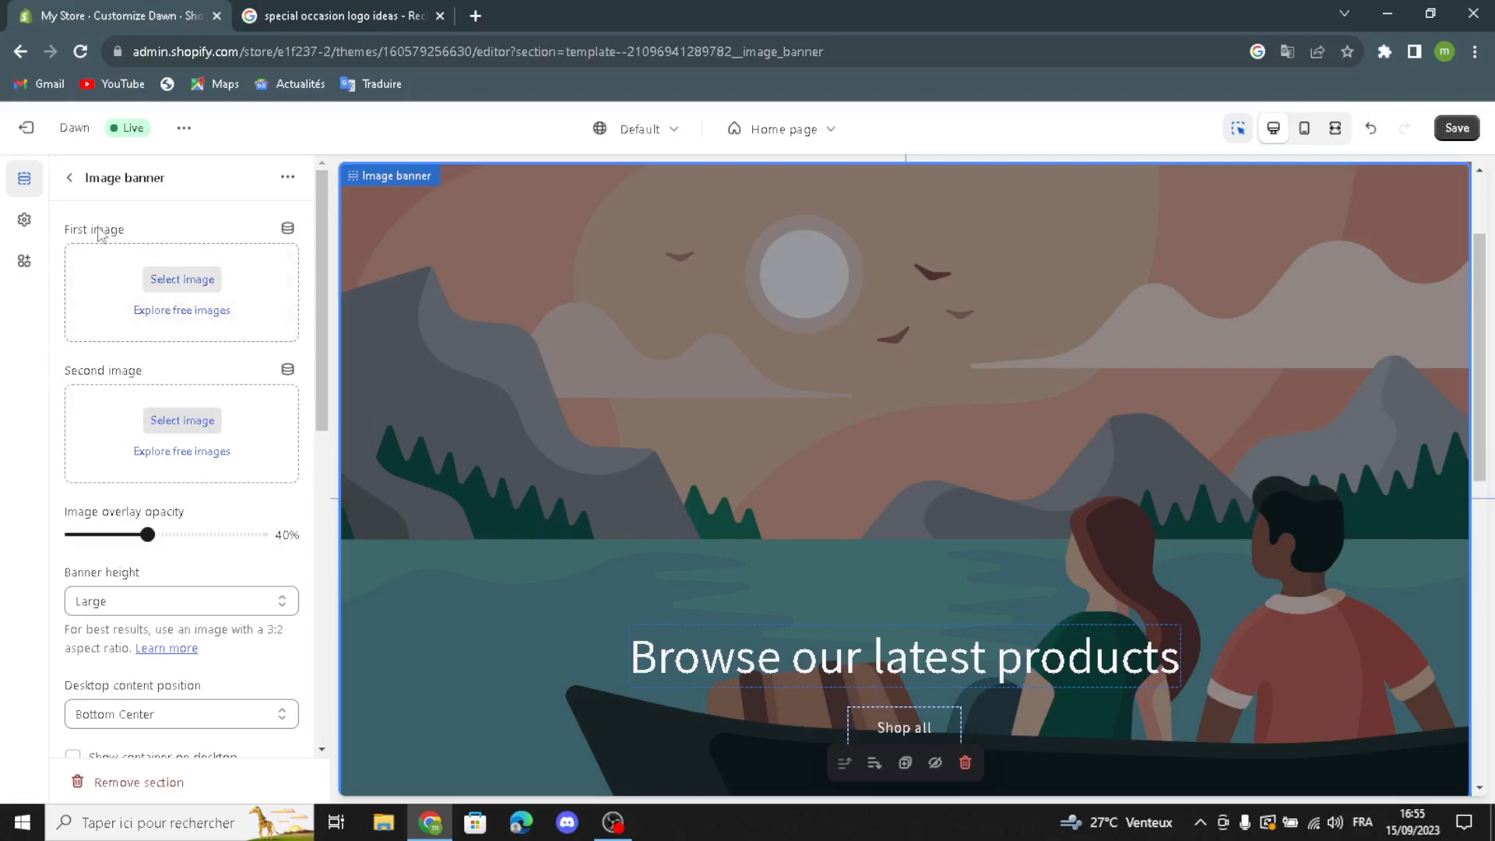
click(147, 274)
Step: Switch to the Google results tab, shorten the query to "special occasion" and show the image results
click(343, 15)
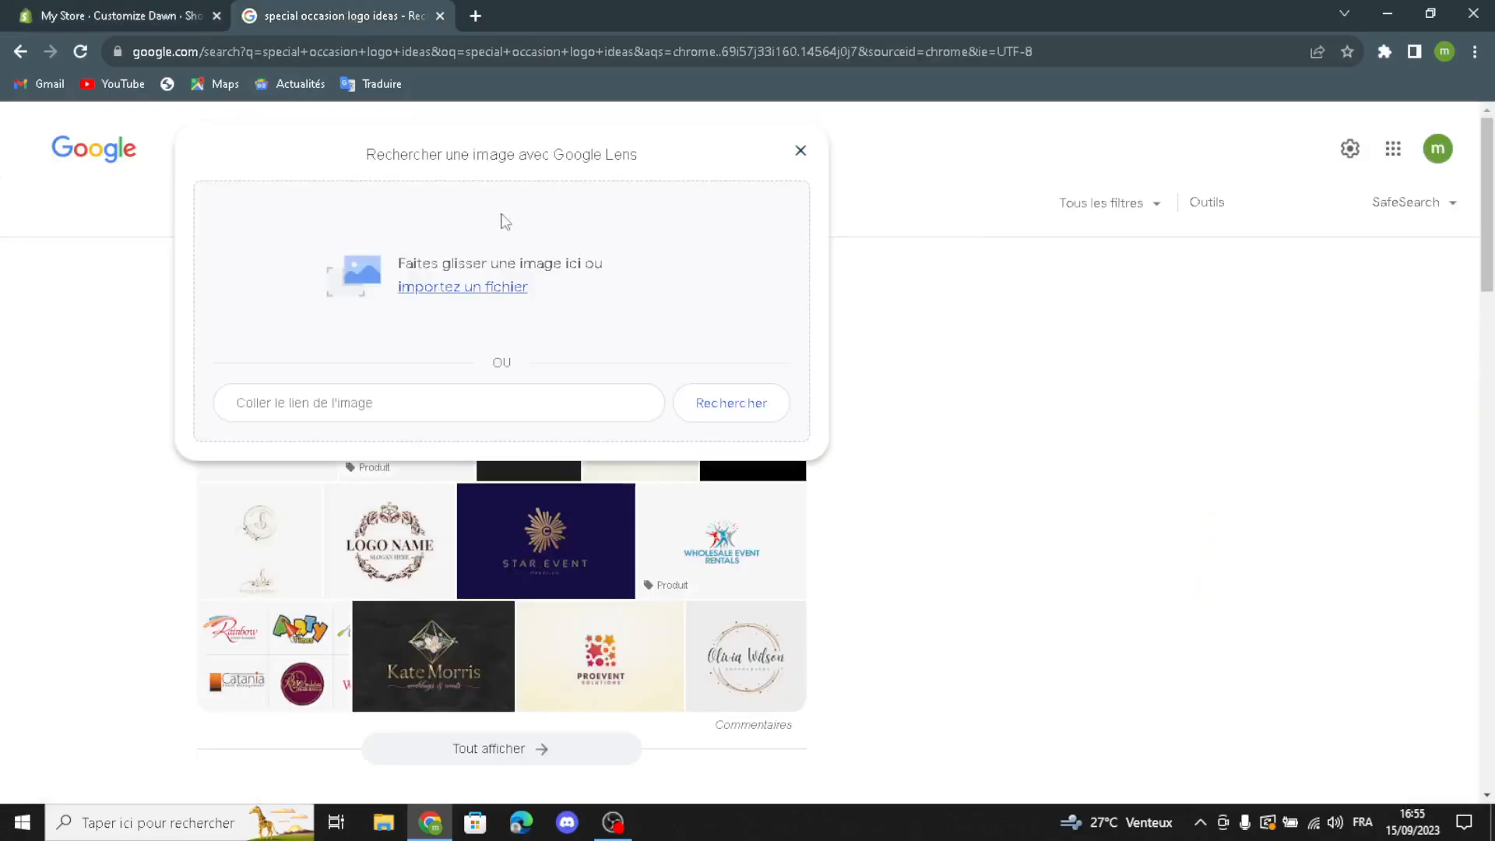
click(813, 150)
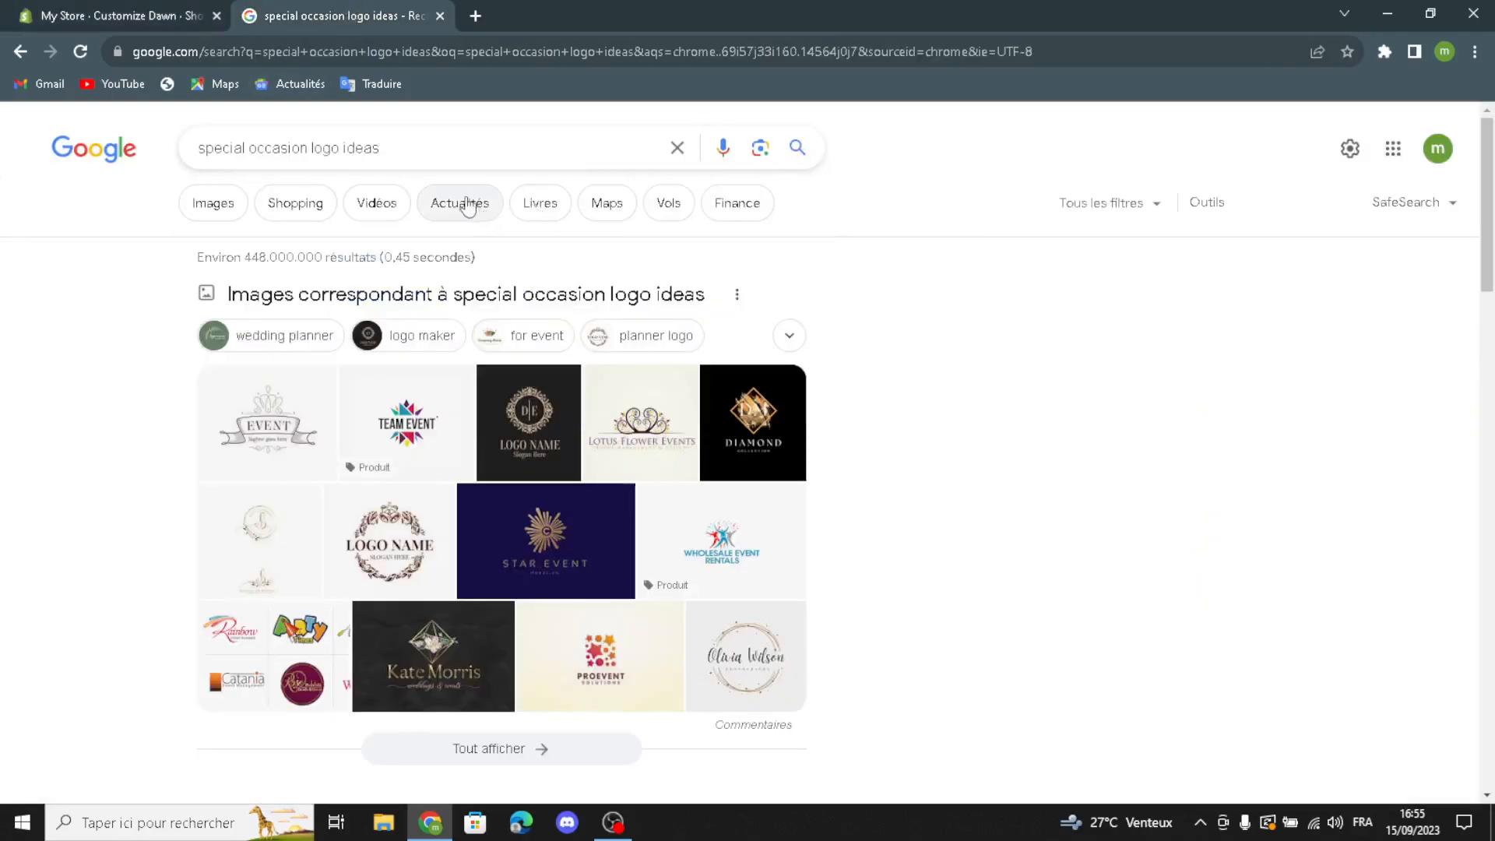
drag(402, 150, 324, 160)
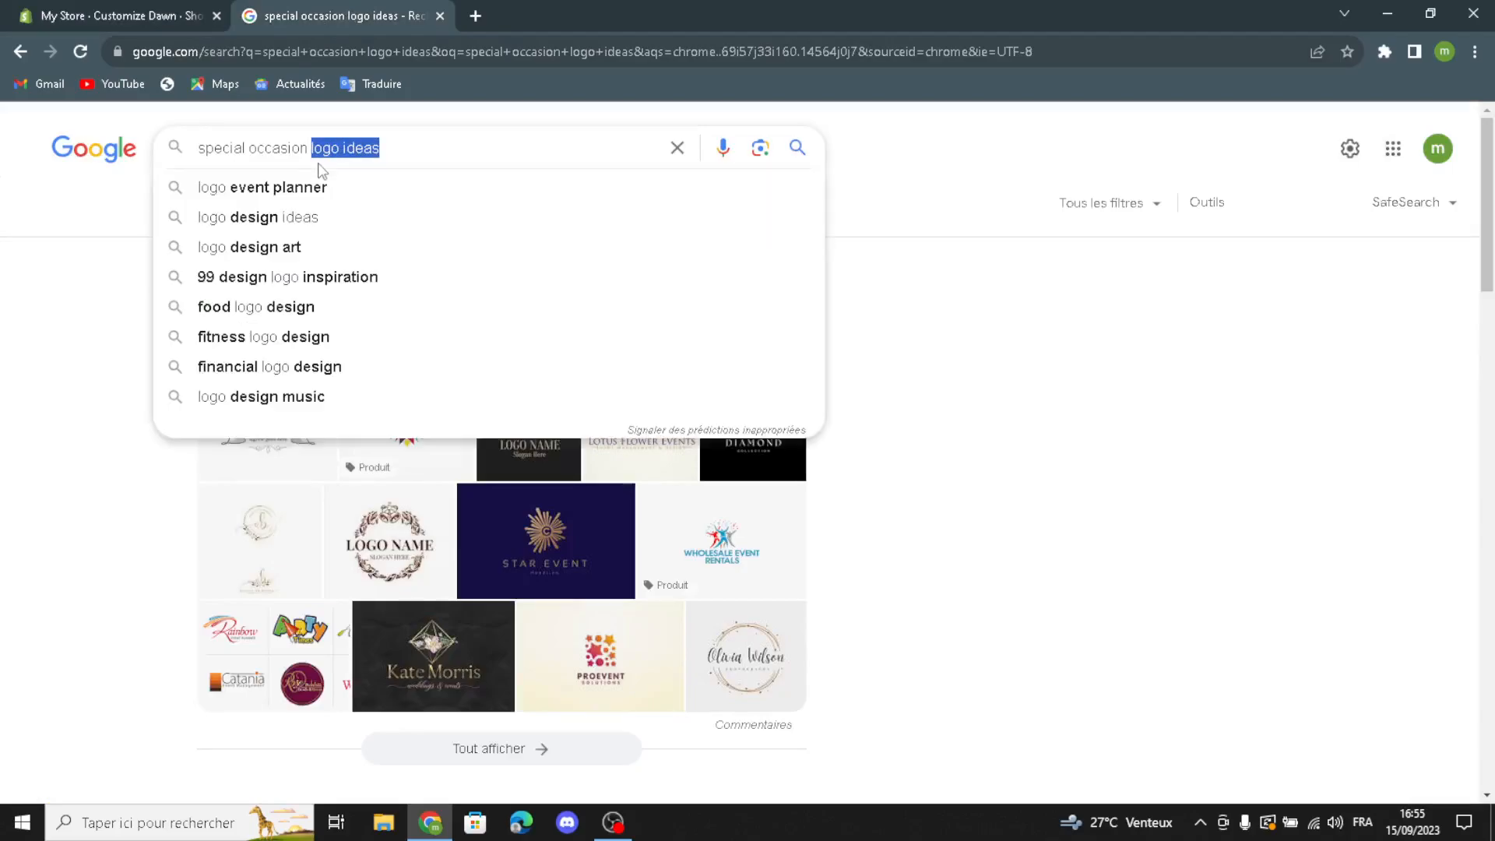
key(BackSpace)
key(Return)
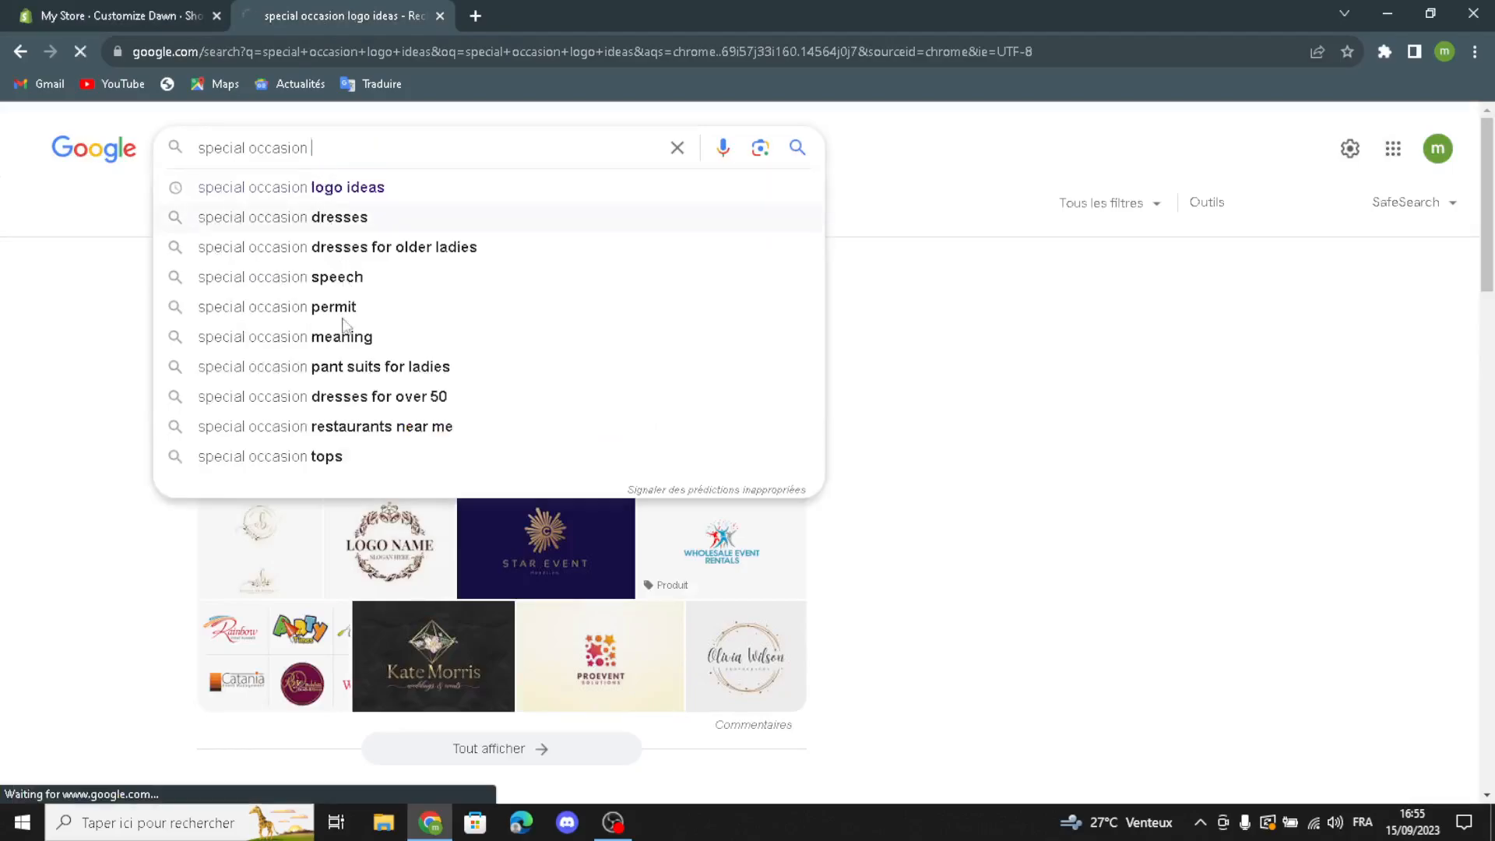
click(232, 213)
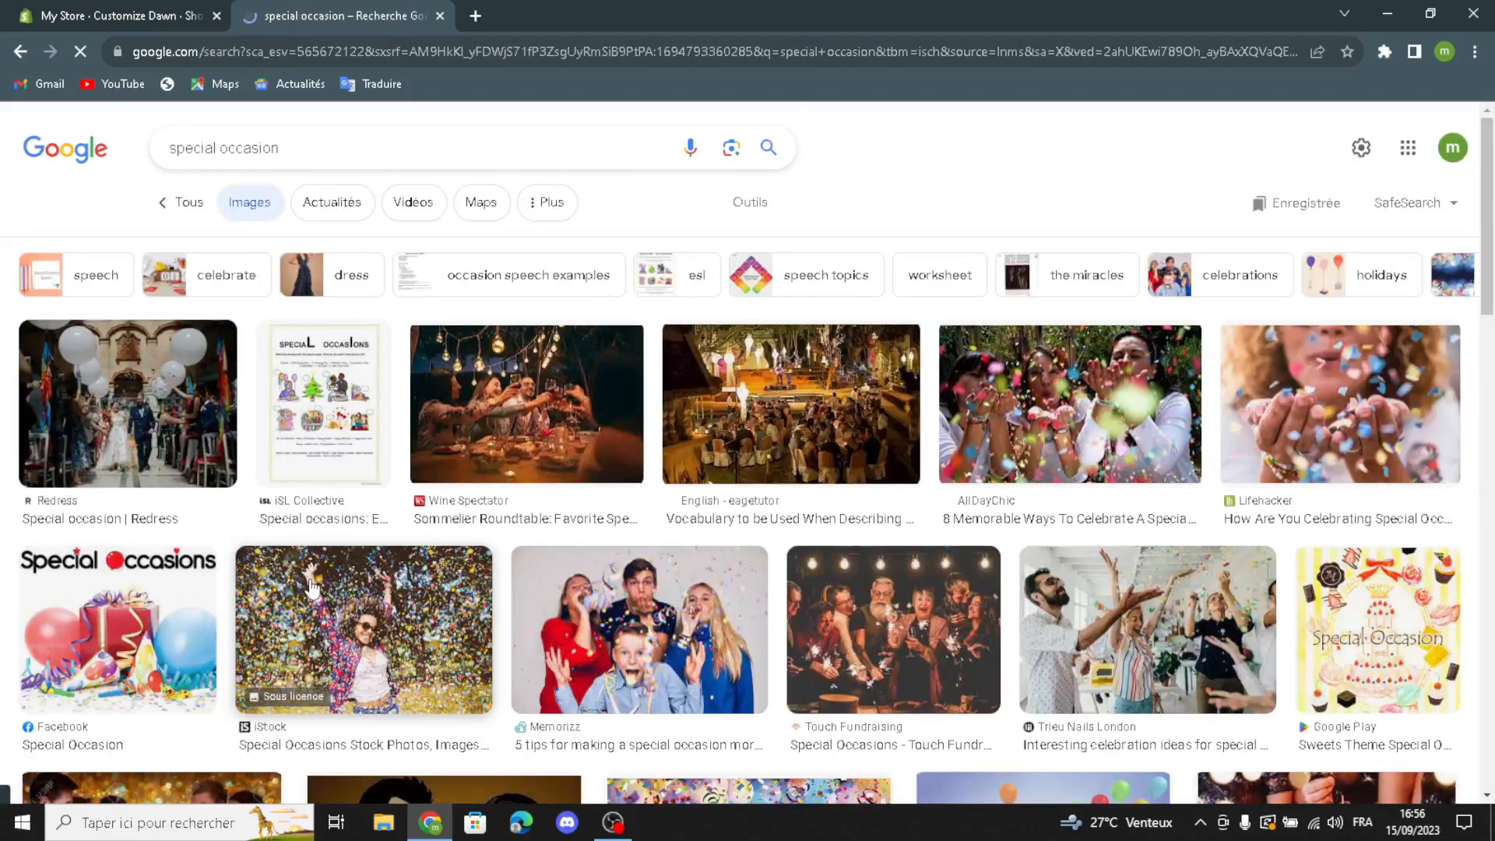
Step: Upload the eAge Tutor photo of the lantern-lit outdoor dinner from the image results as the banner's first image
scroll(906, 585, down, 1)
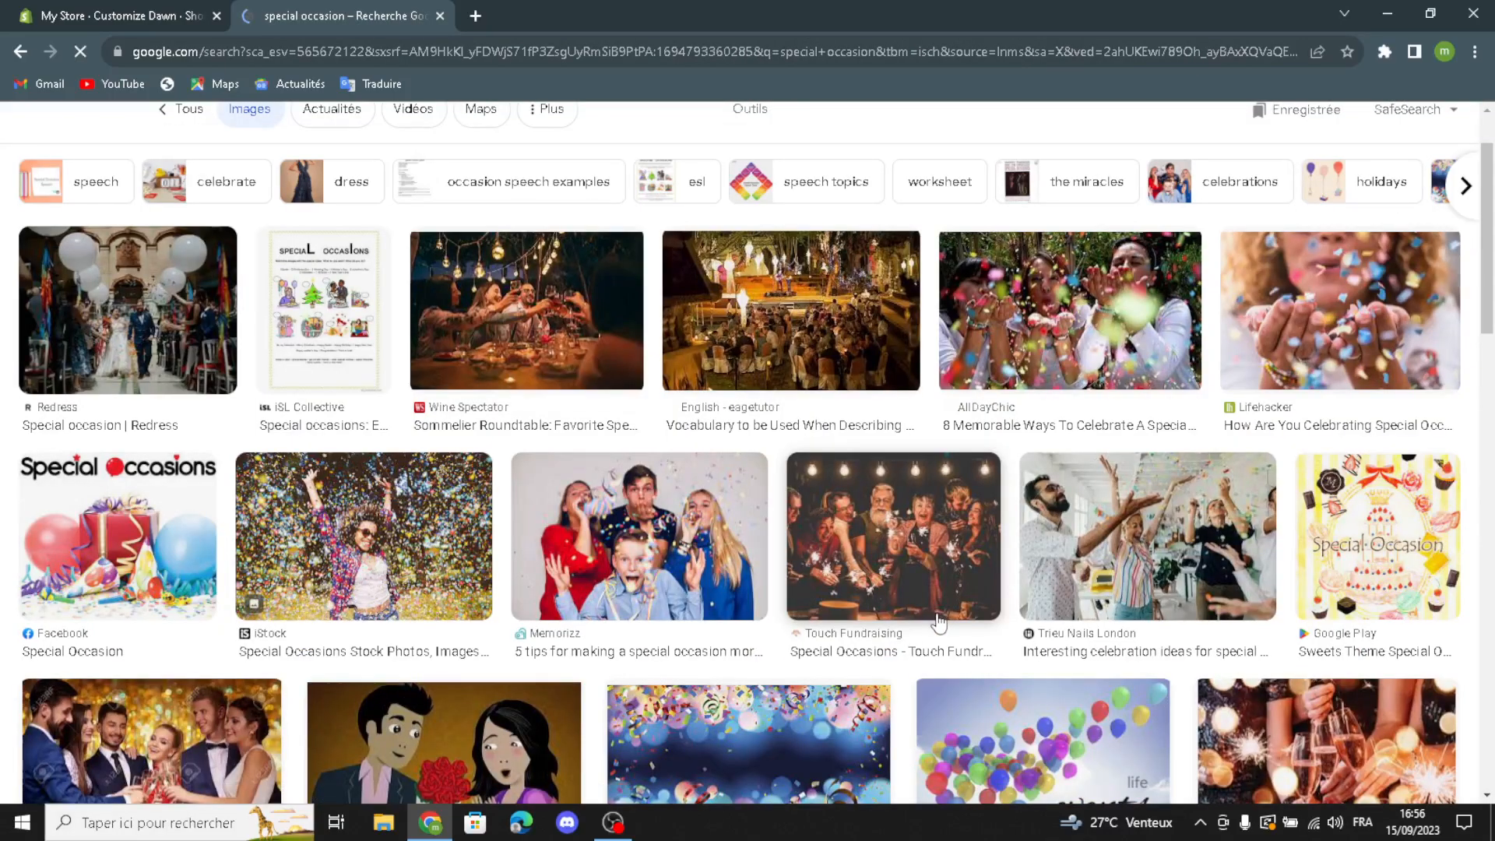
scroll(827, 612, down, 4)
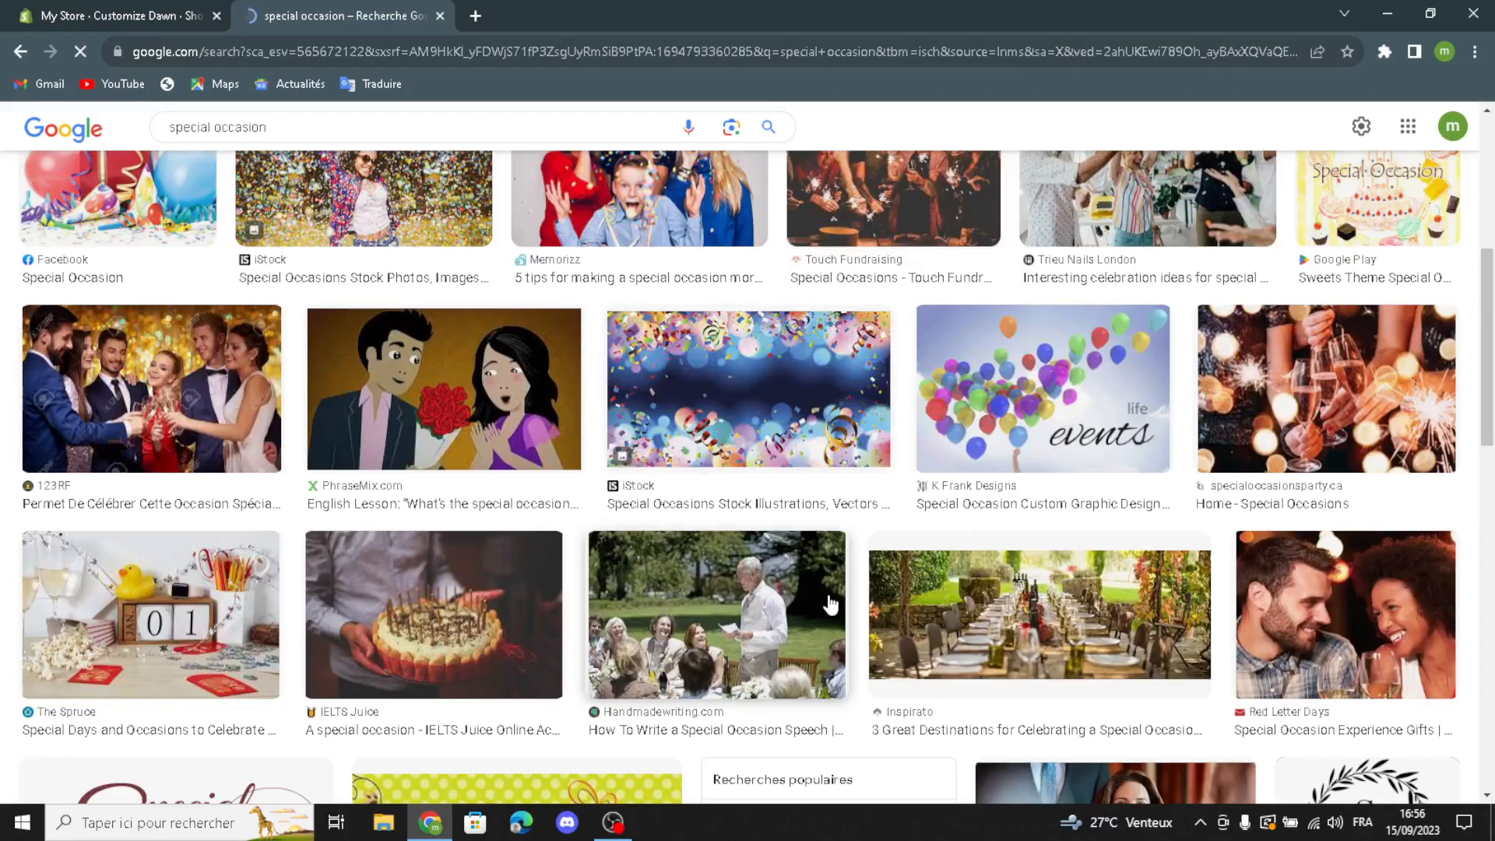
scroll(830, 605, down, 1)
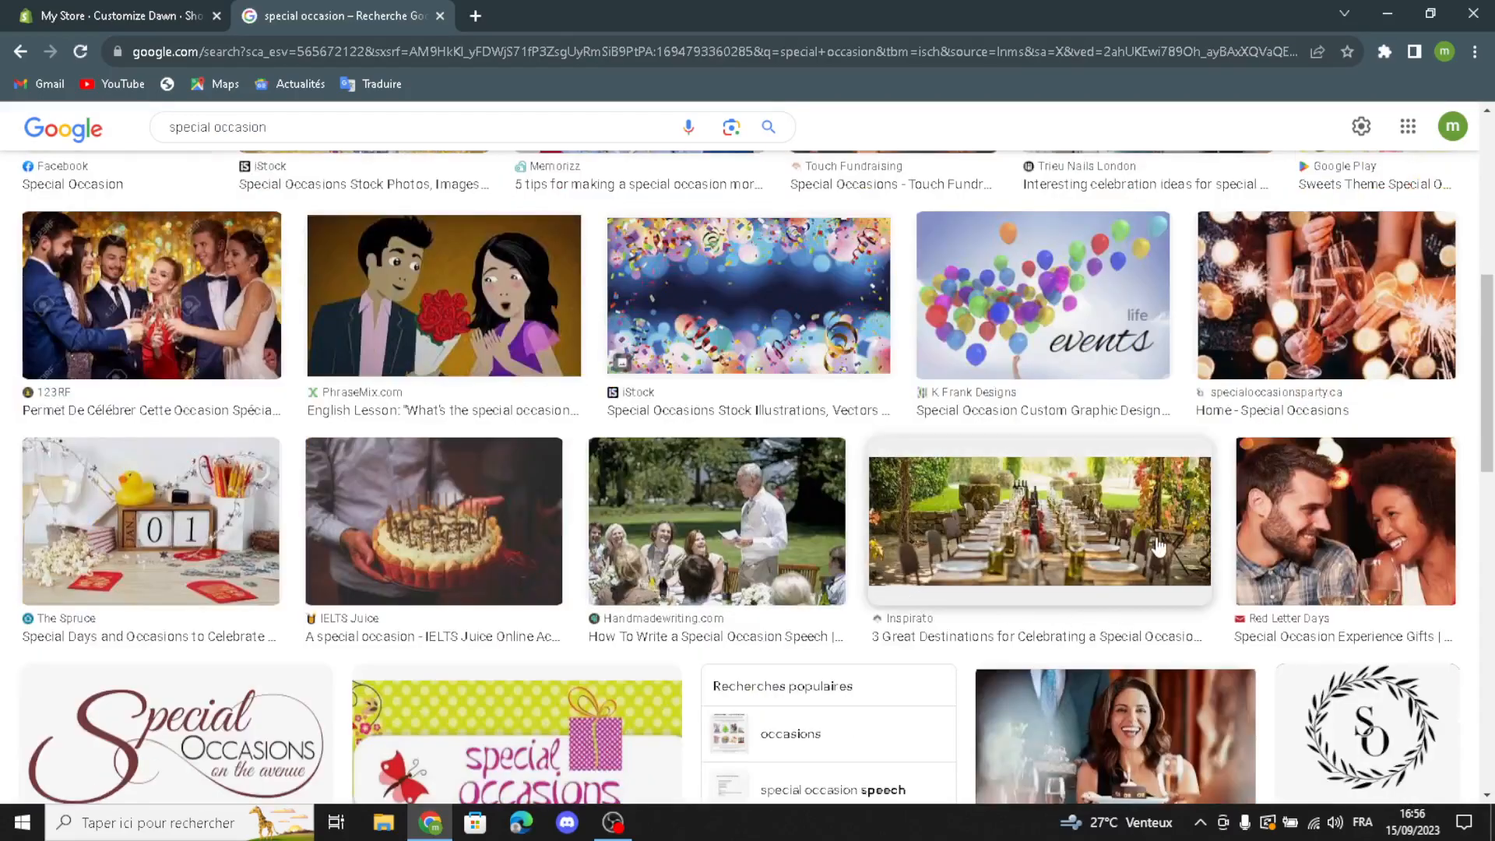
scroll(990, 545, down, 2)
scroll(991, 546, down, 6)
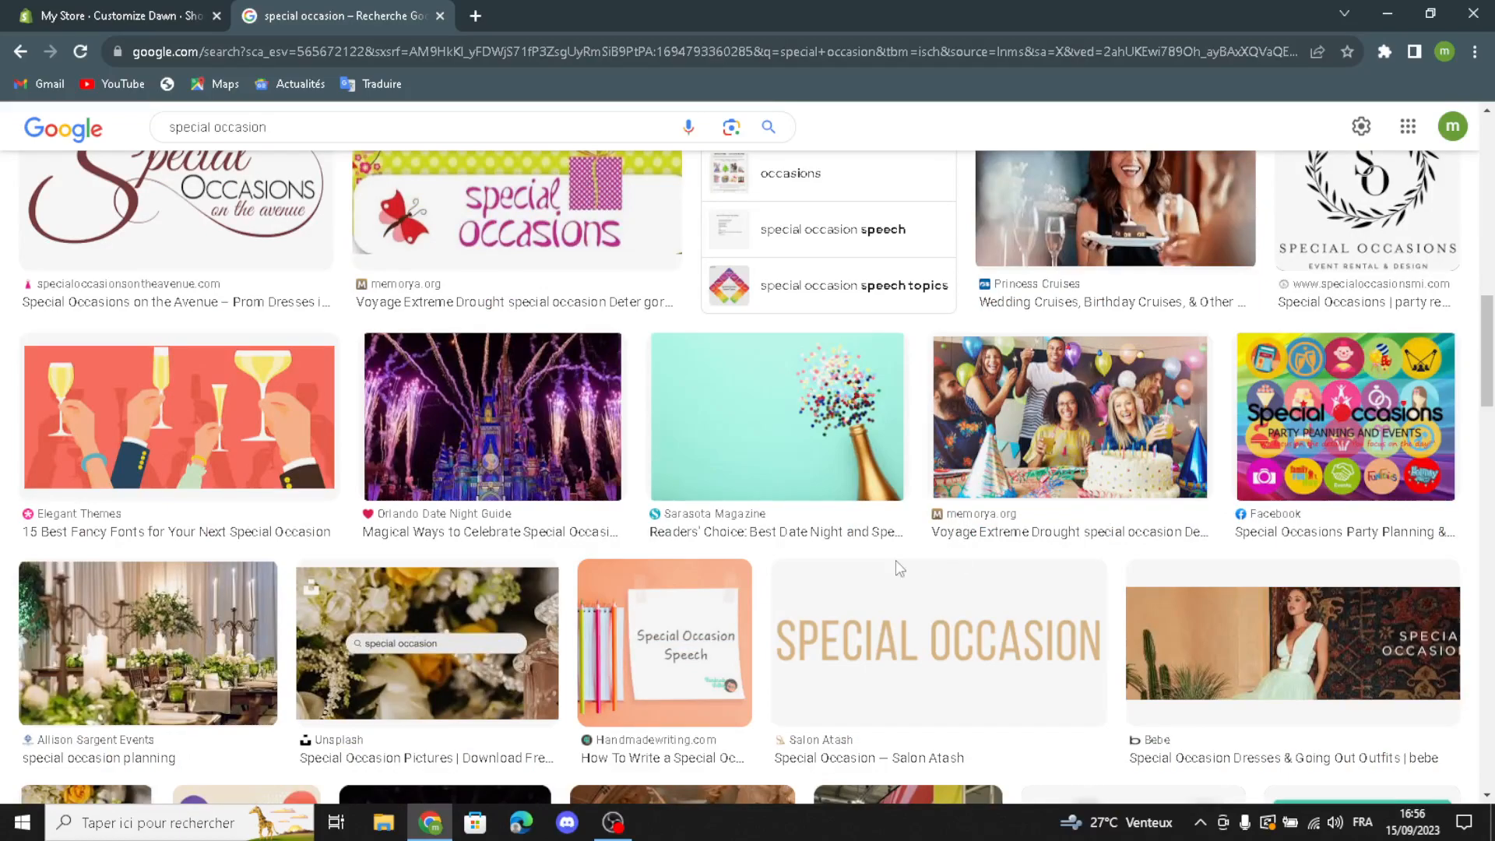
scroll(815, 520, down, 3)
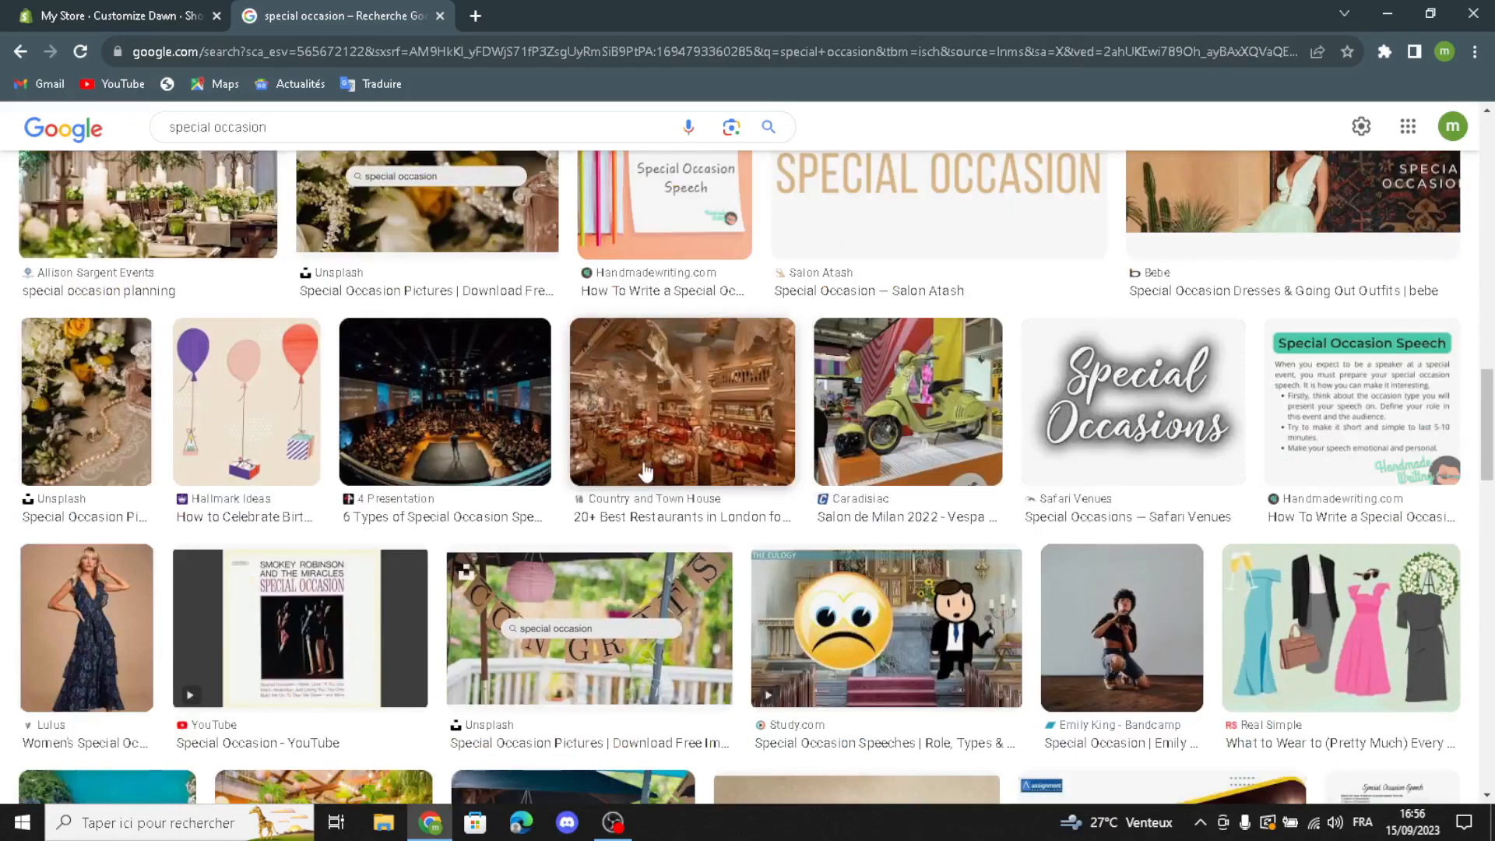
scroll(651, 474, down, 3)
click(767, 432)
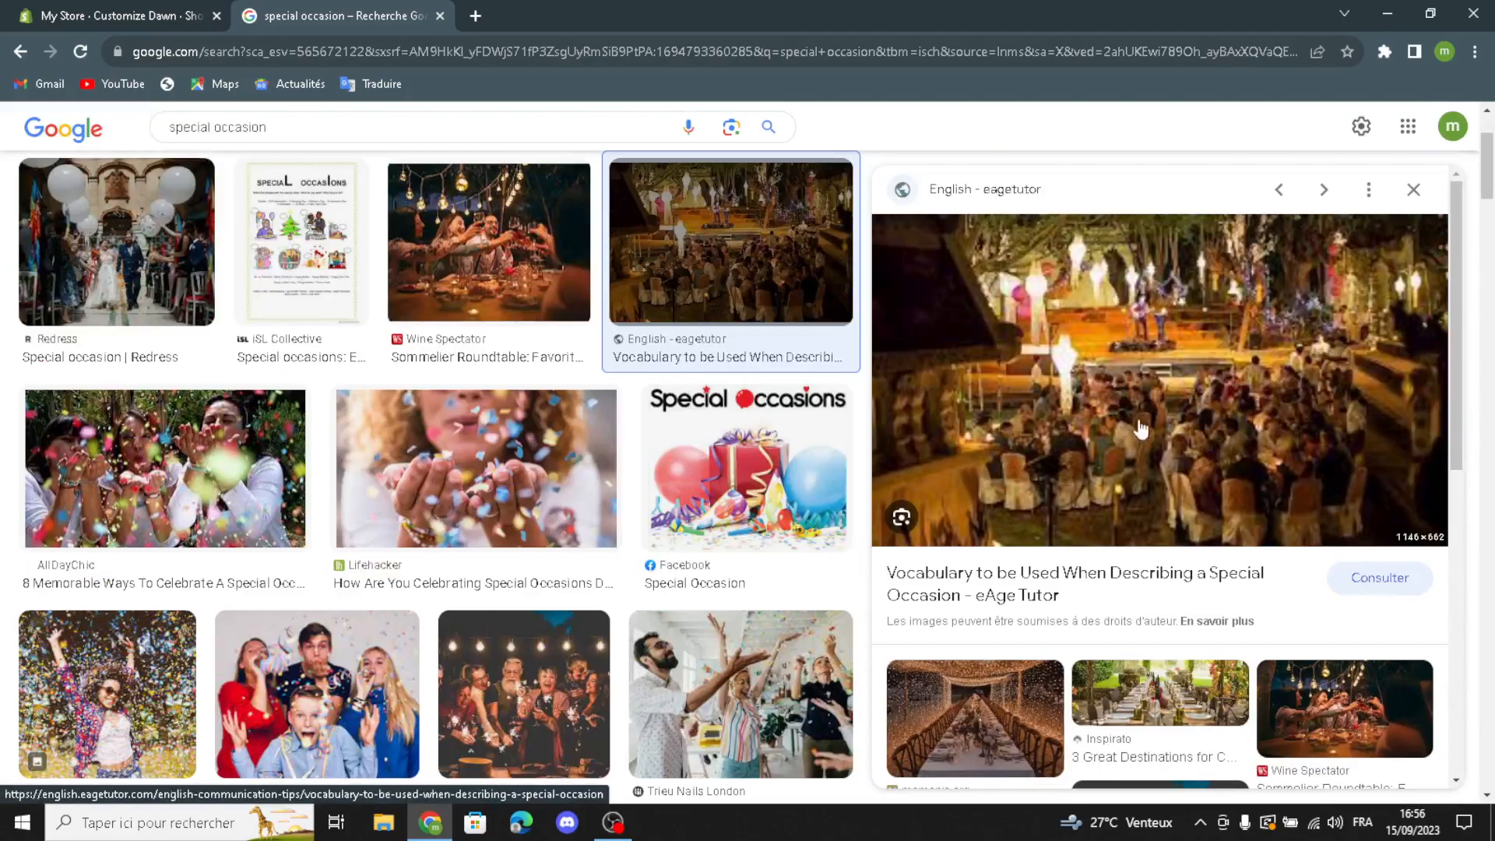
drag(1211, 360, 754, 511)
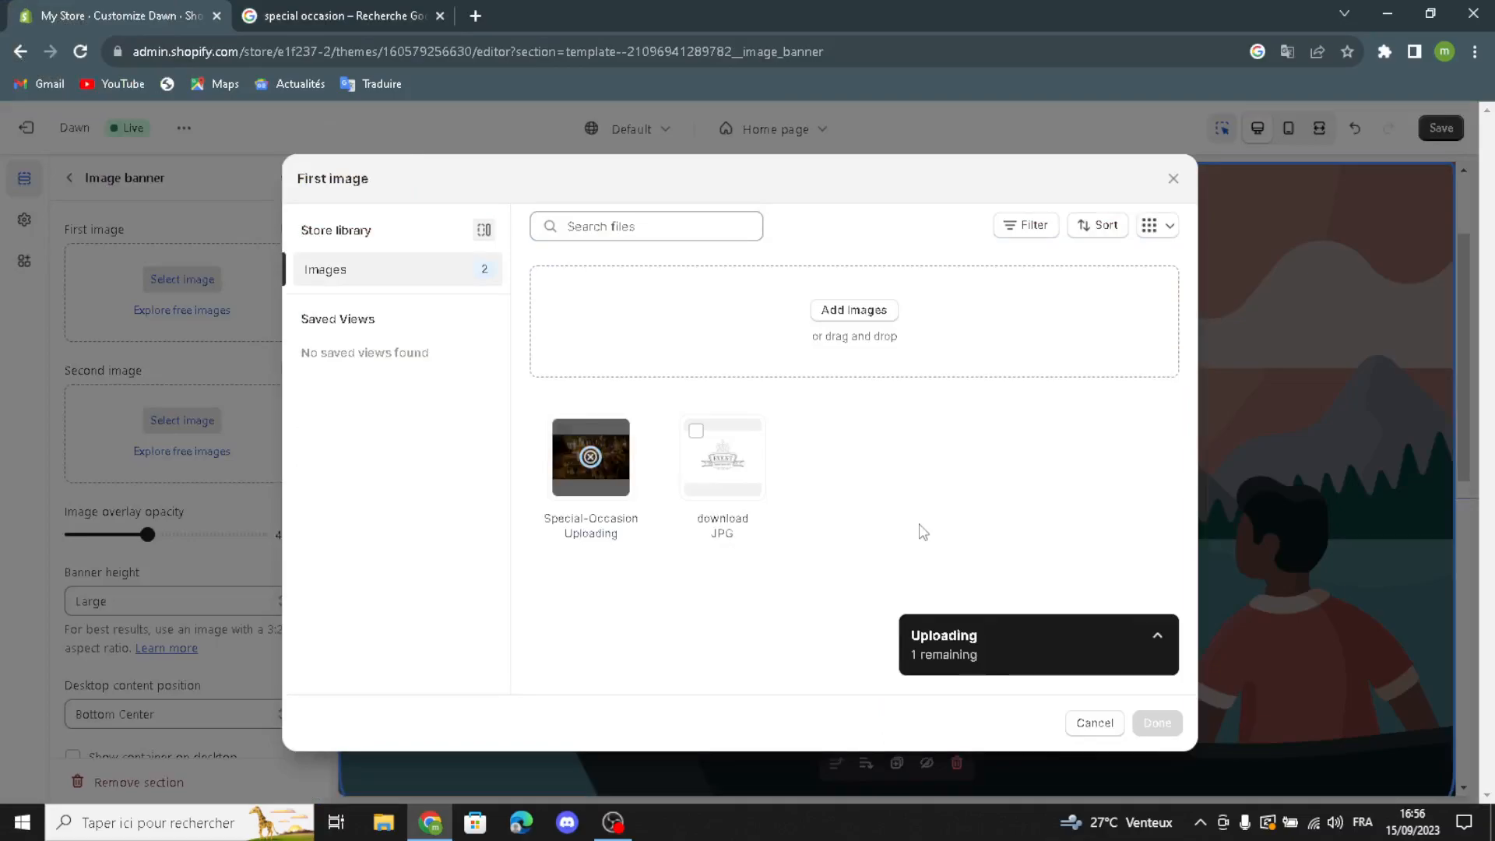
click(1157, 723)
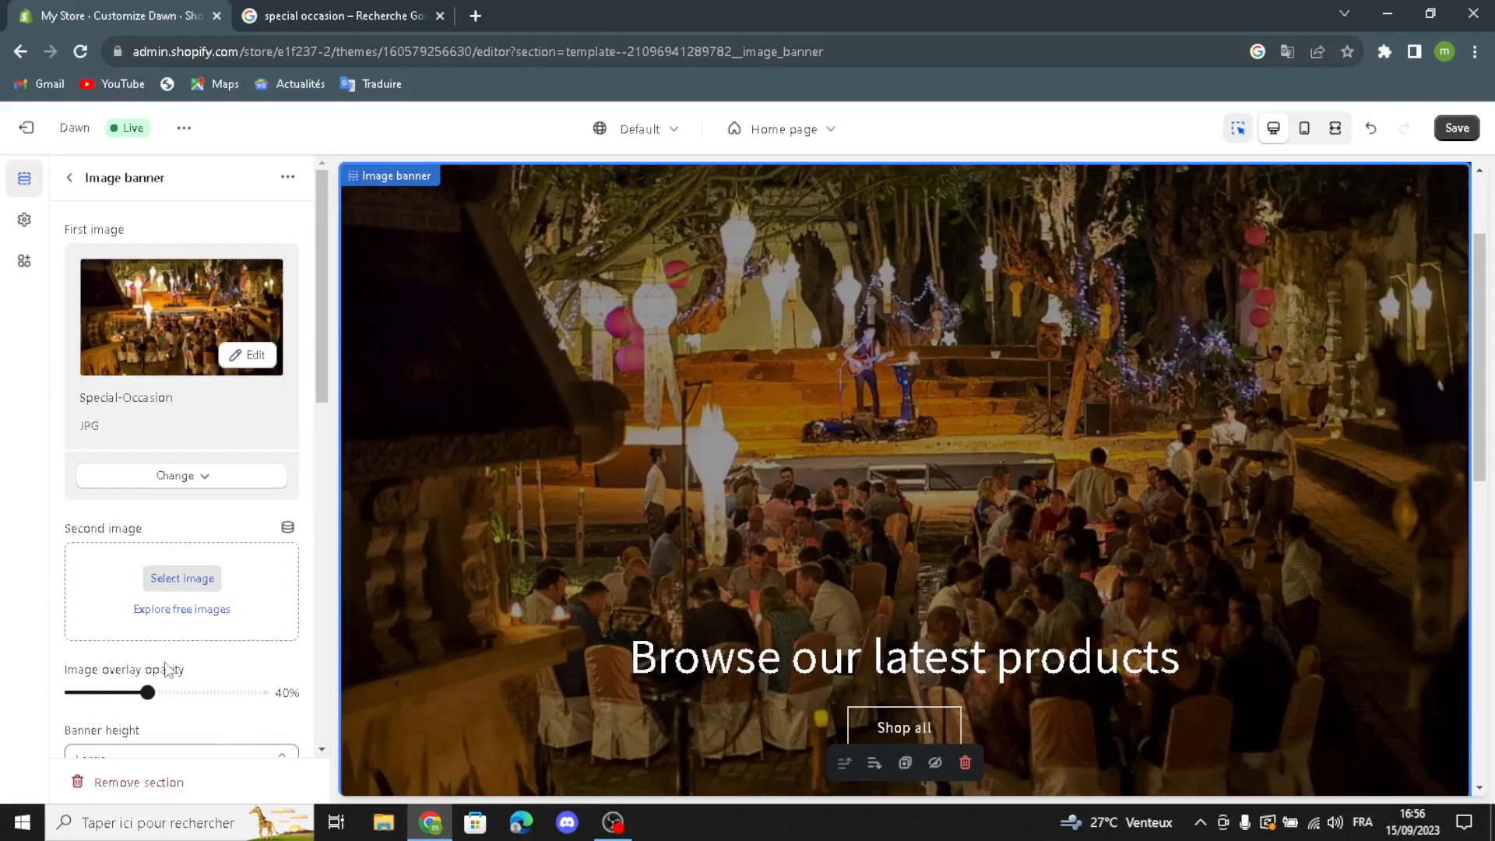
Step: Search the free images for "special occasion" for the banner's second image, browse the pictures and close the library without choosing one
click(163, 610)
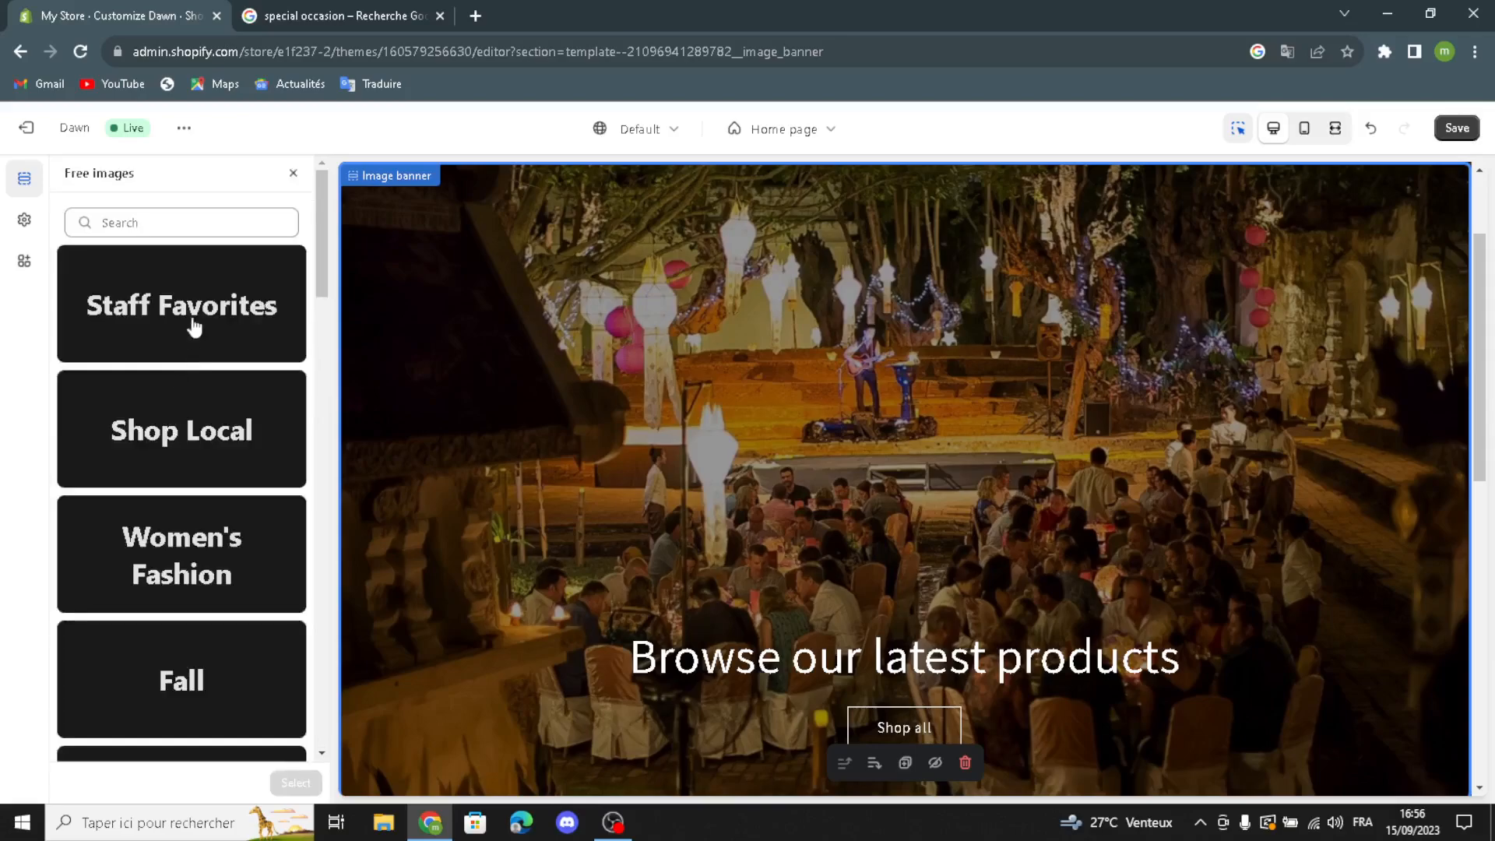
click(157, 224)
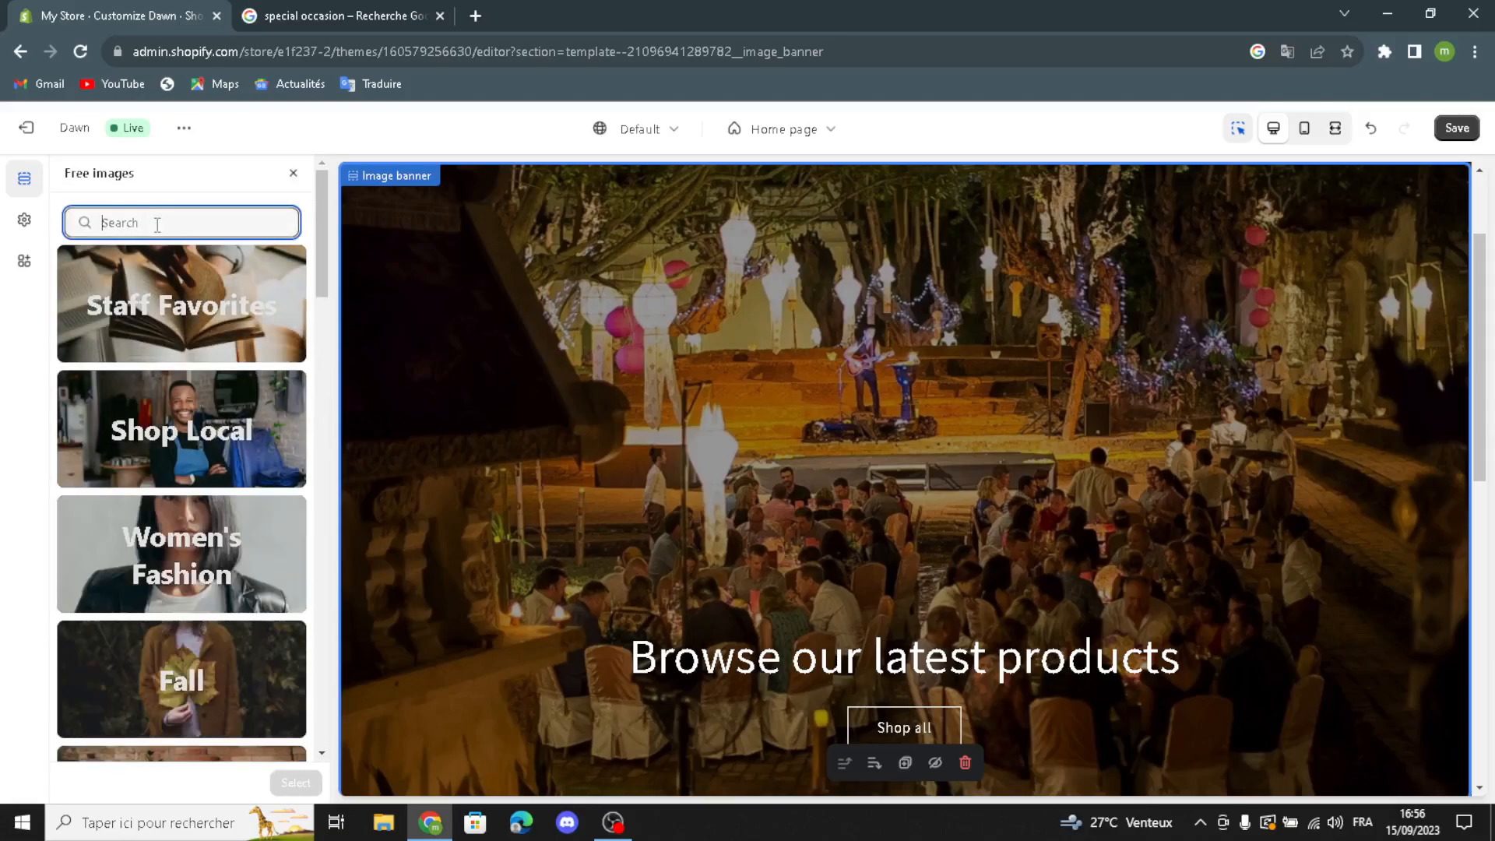
text(spe)
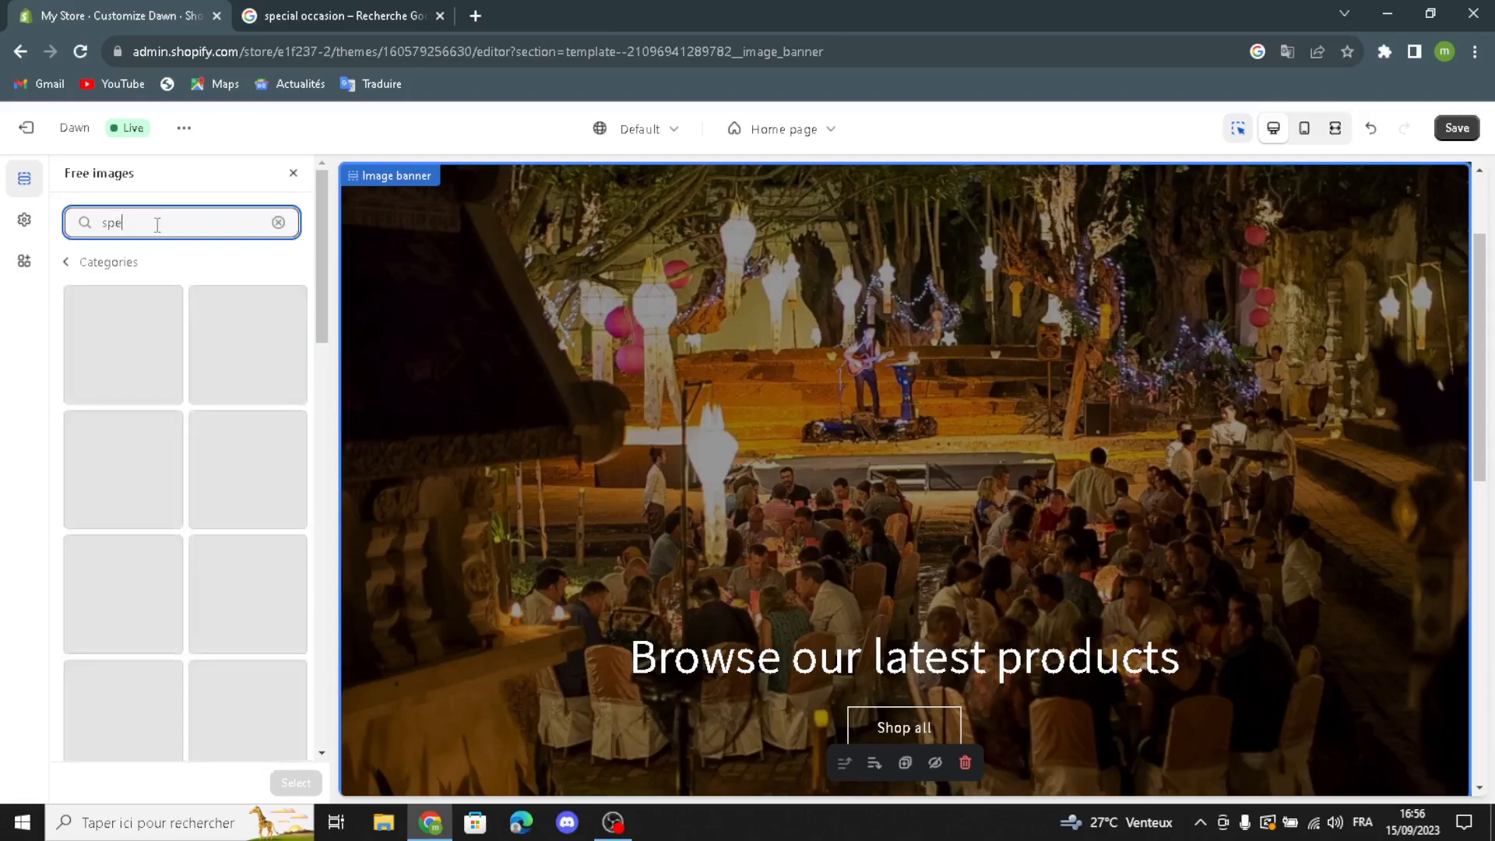
text(cial occasion)
scroll(107, 466, down, 2)
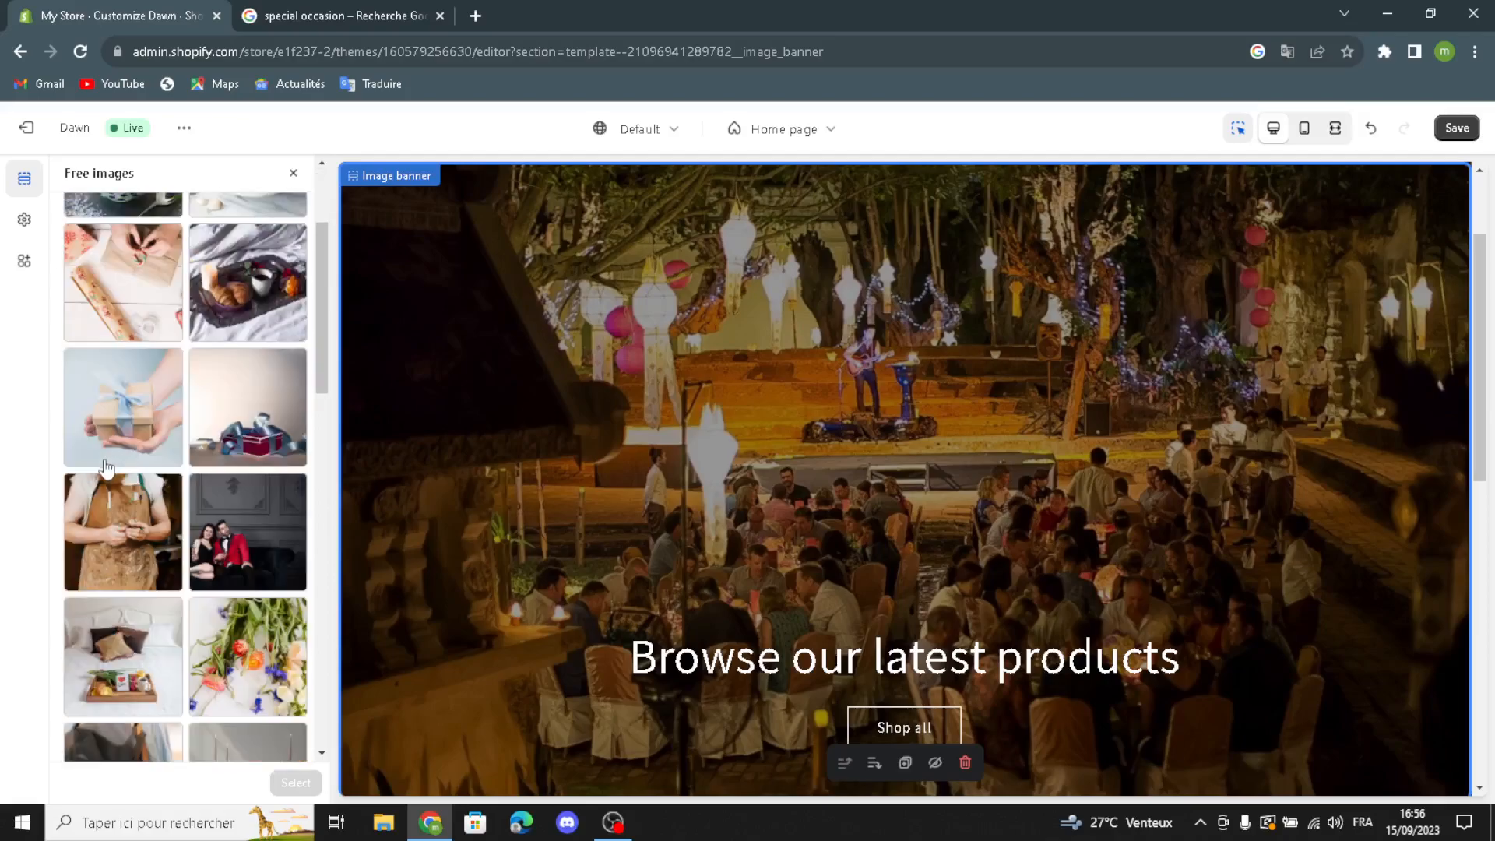
scroll(106, 466, down, 3)
scroll(125, 537, down, 5)
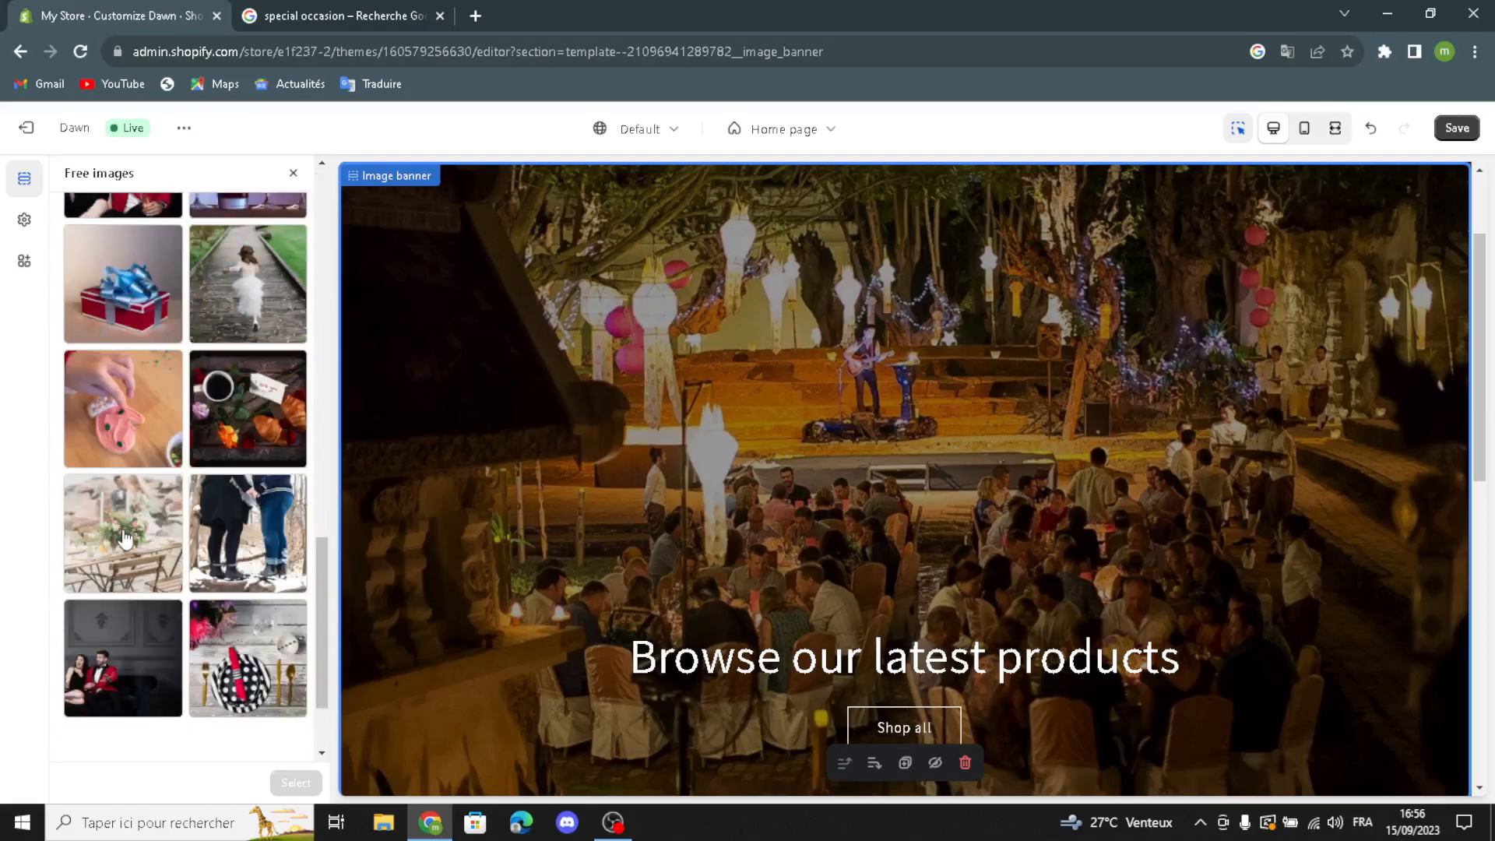
scroll(124, 545, up, 7)
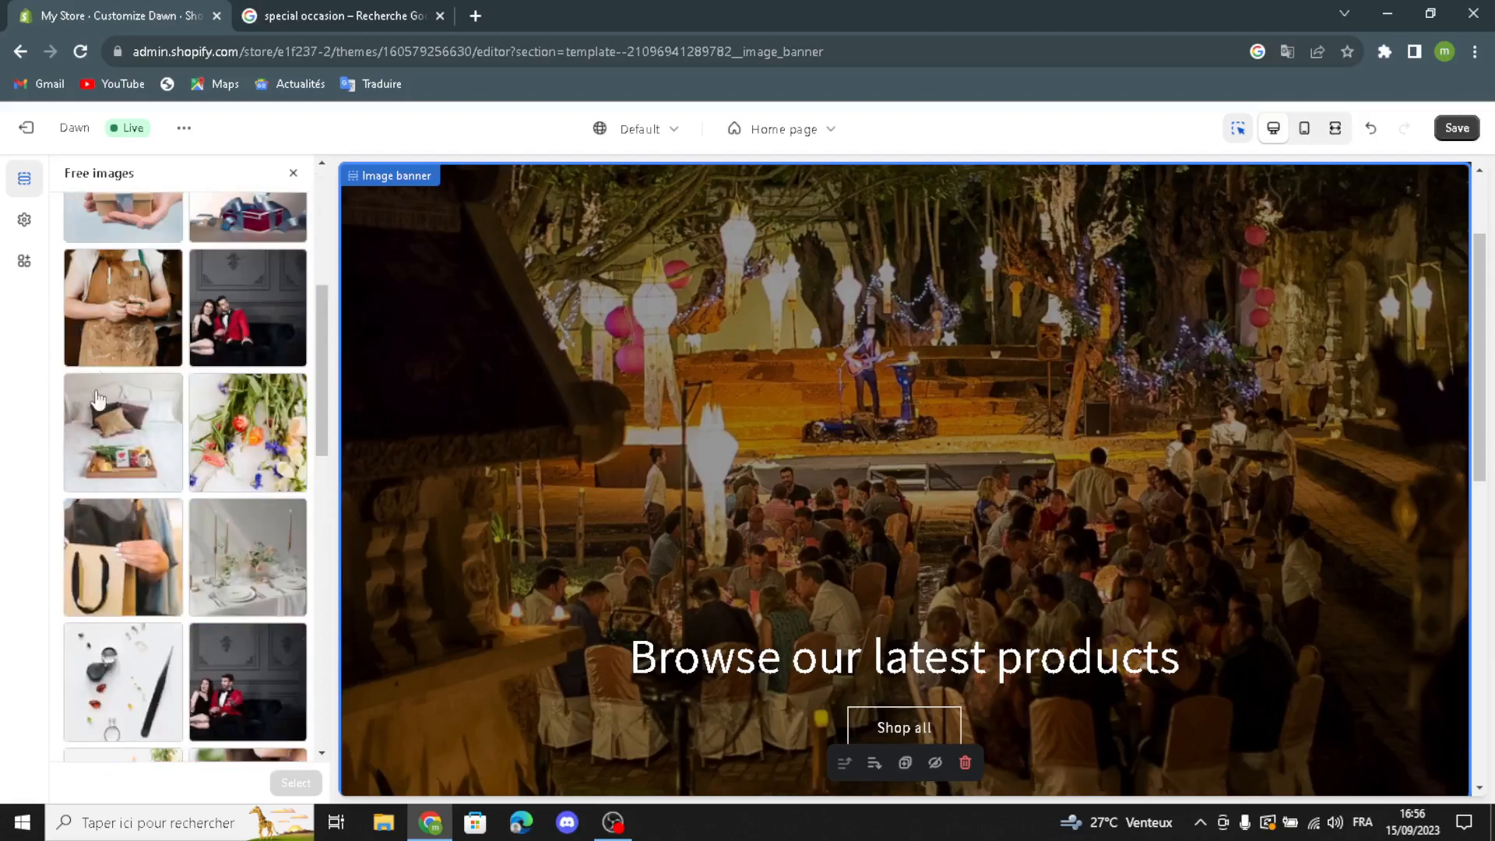
click(292, 173)
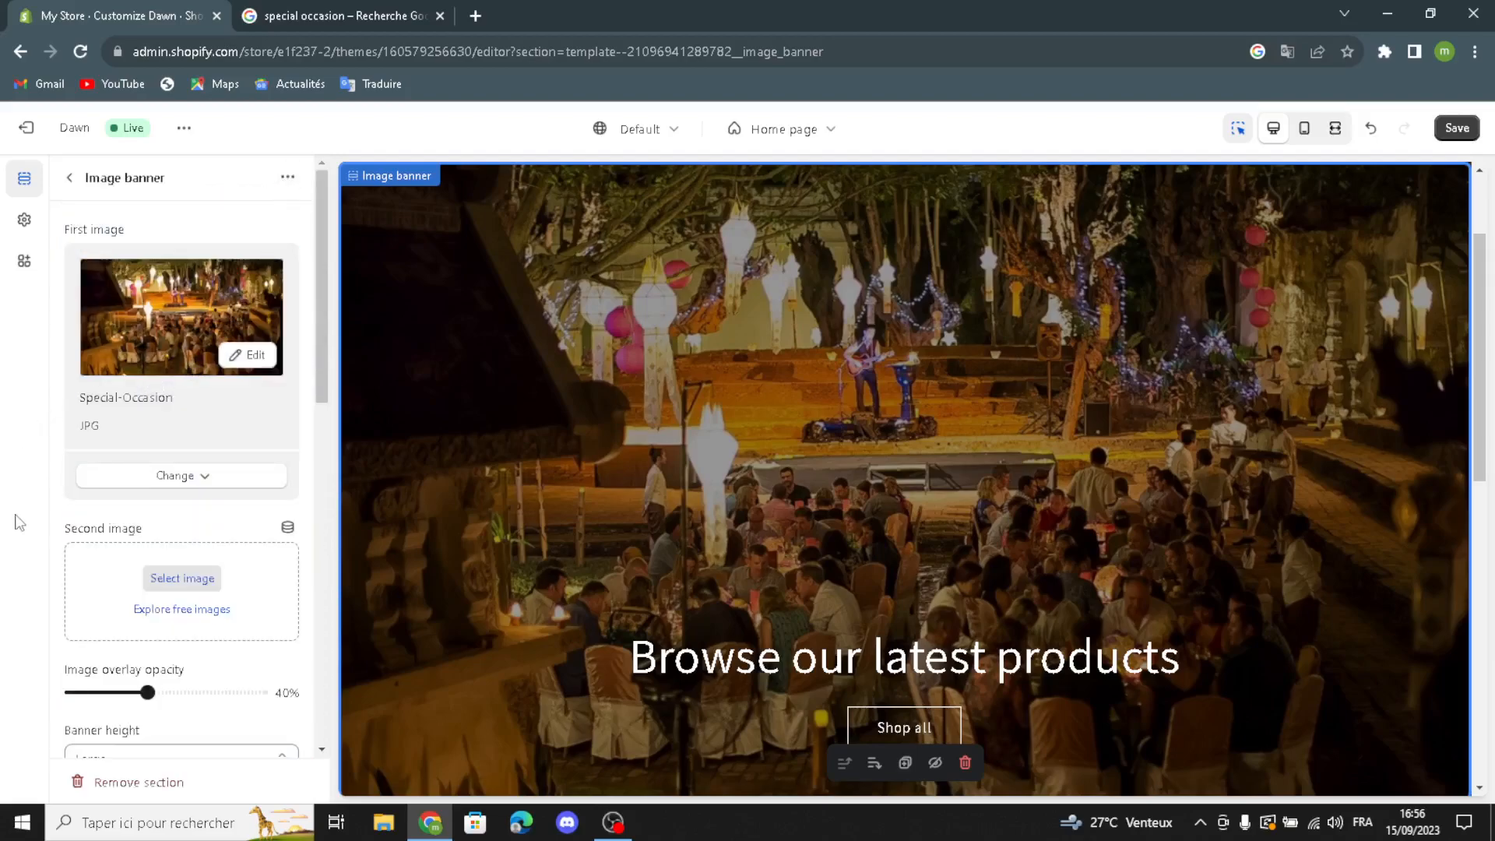
Step: Check the banner height and desktop content position options, and enable showing the container on desktop
scroll(125, 646, down, 1)
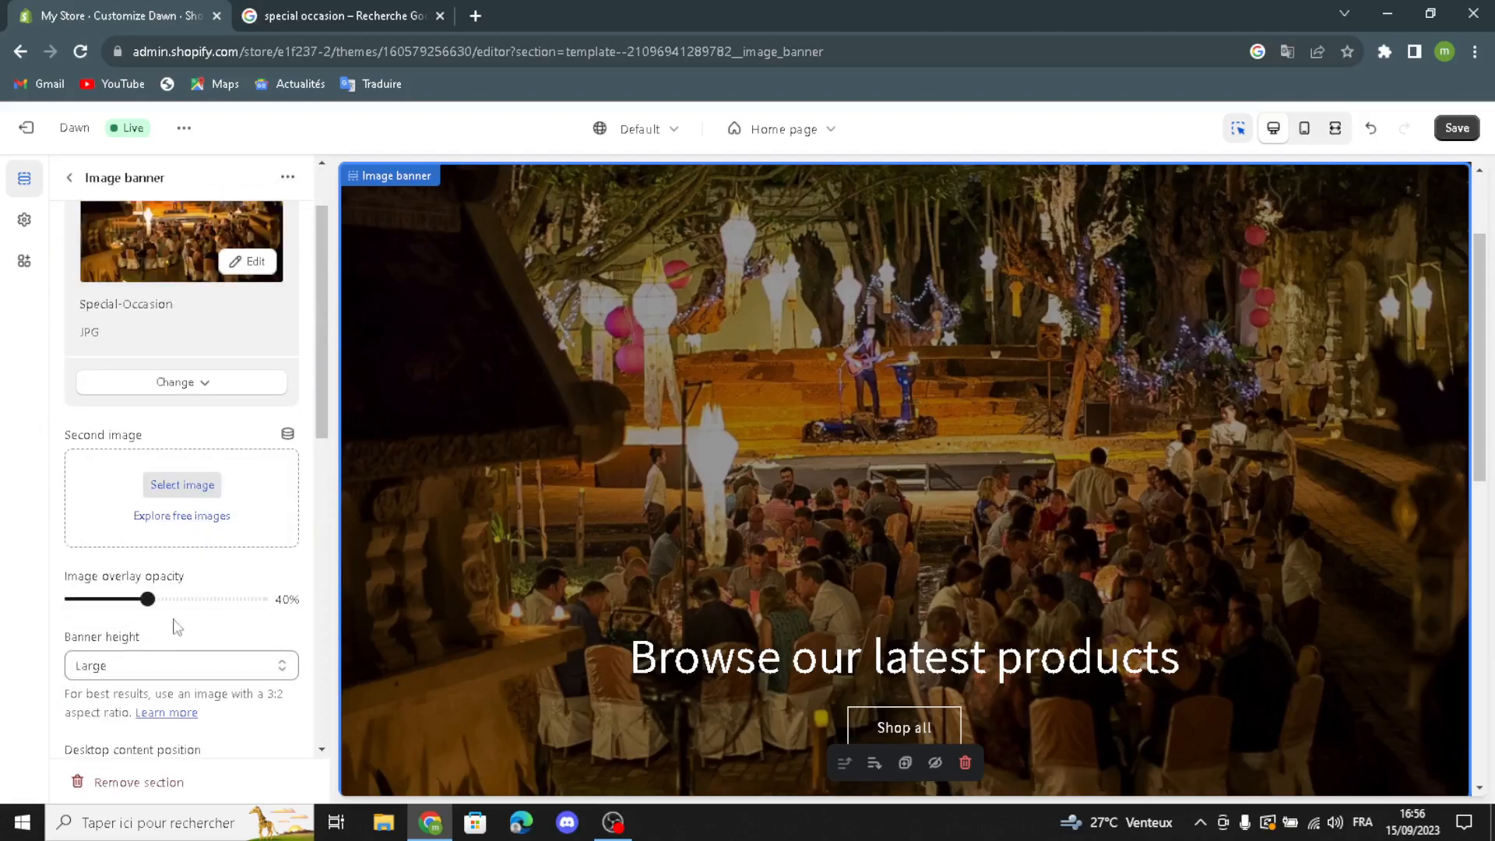
click(121, 675)
click(122, 676)
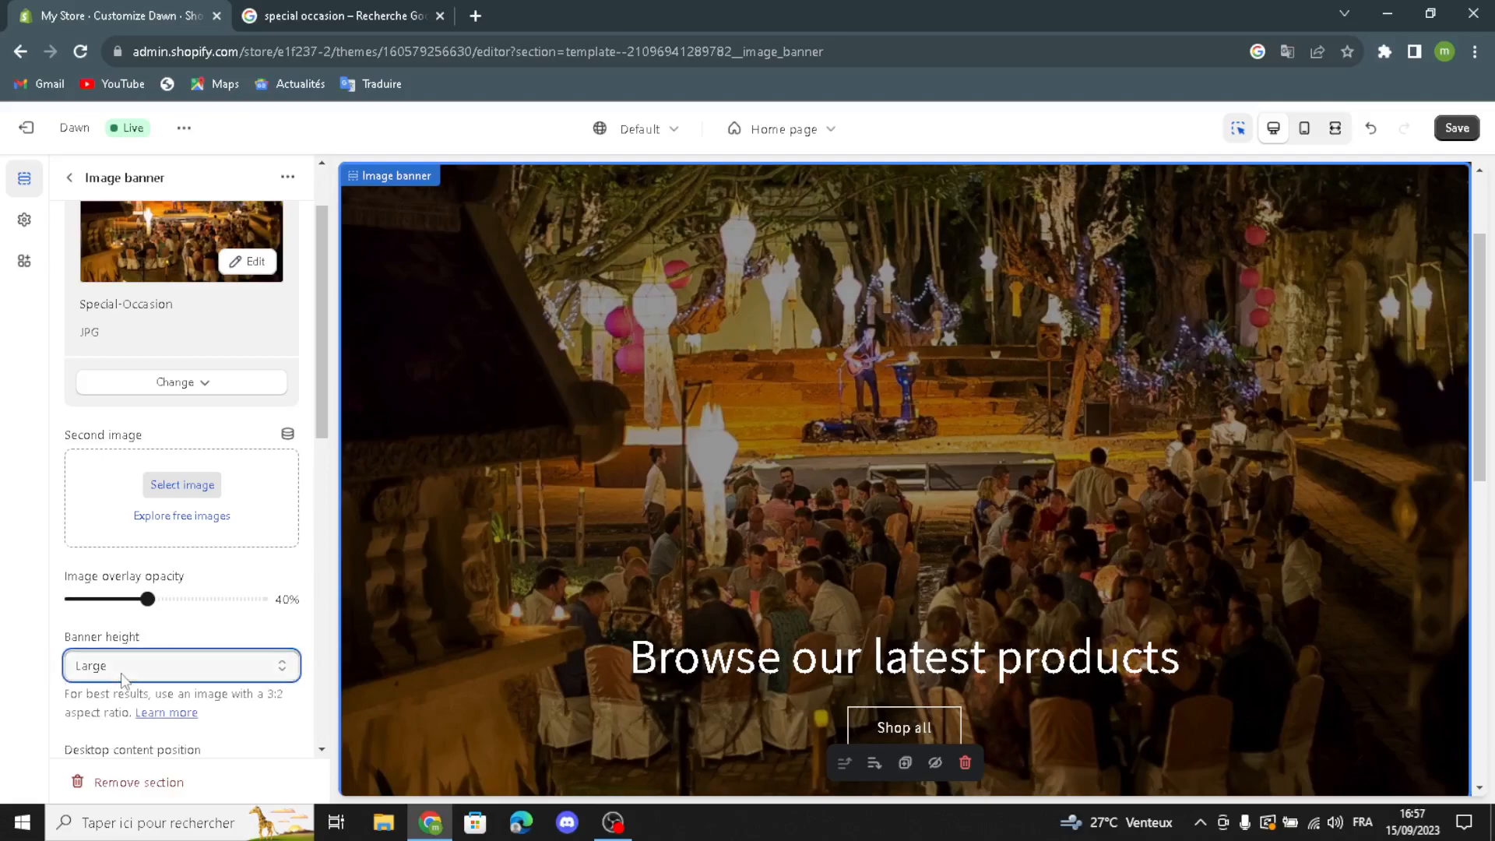
scroll(125, 730, down, 1)
click(152, 679)
click(153, 678)
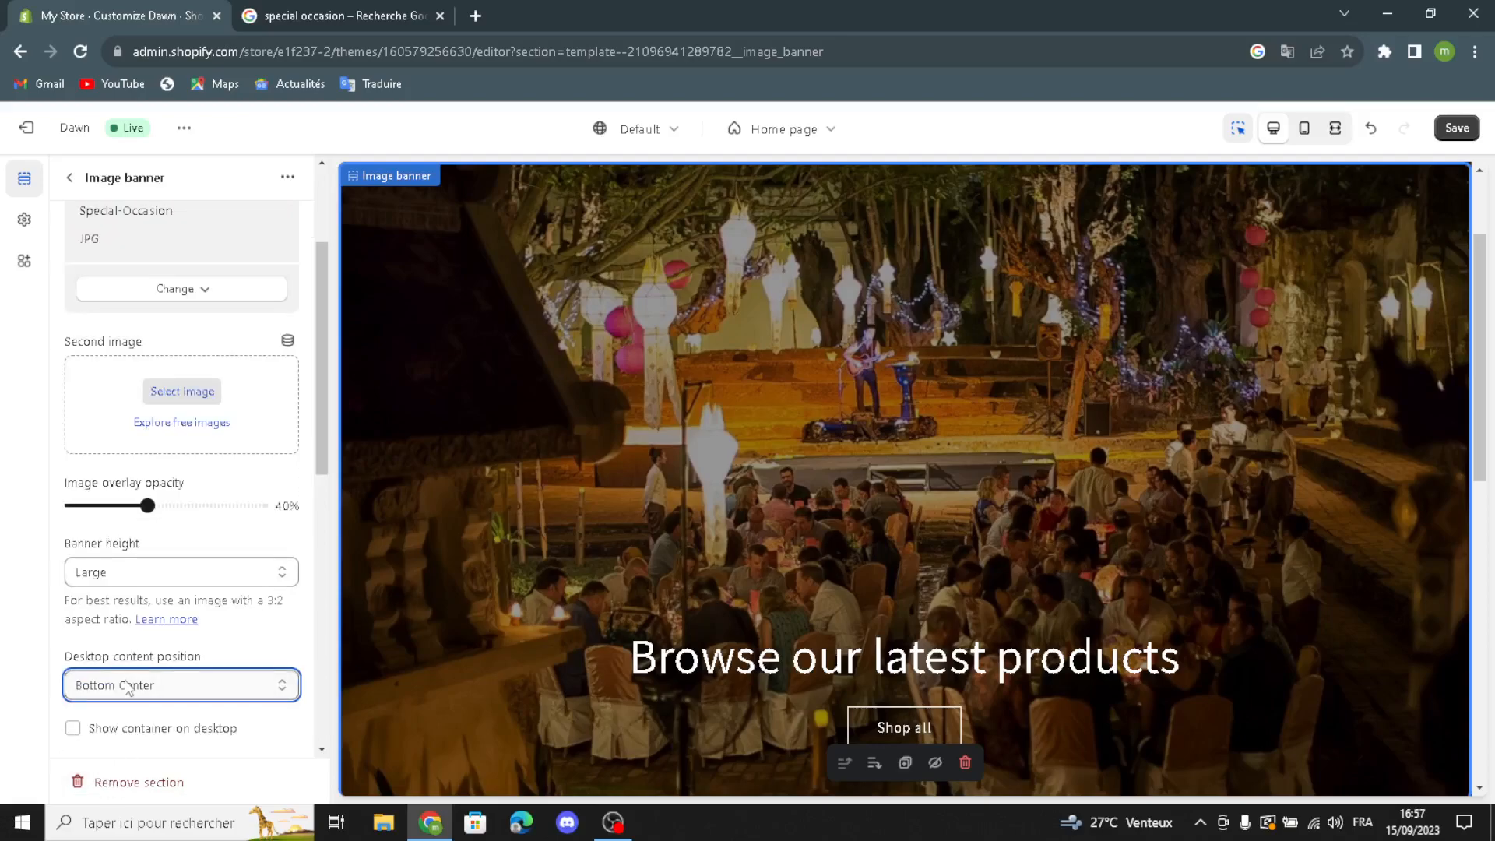
click(74, 729)
Step: Review the banner's image behavior and mobile layout options, including stacked images and the mobile container, and return to the section list
scroll(191, 704, down, 2)
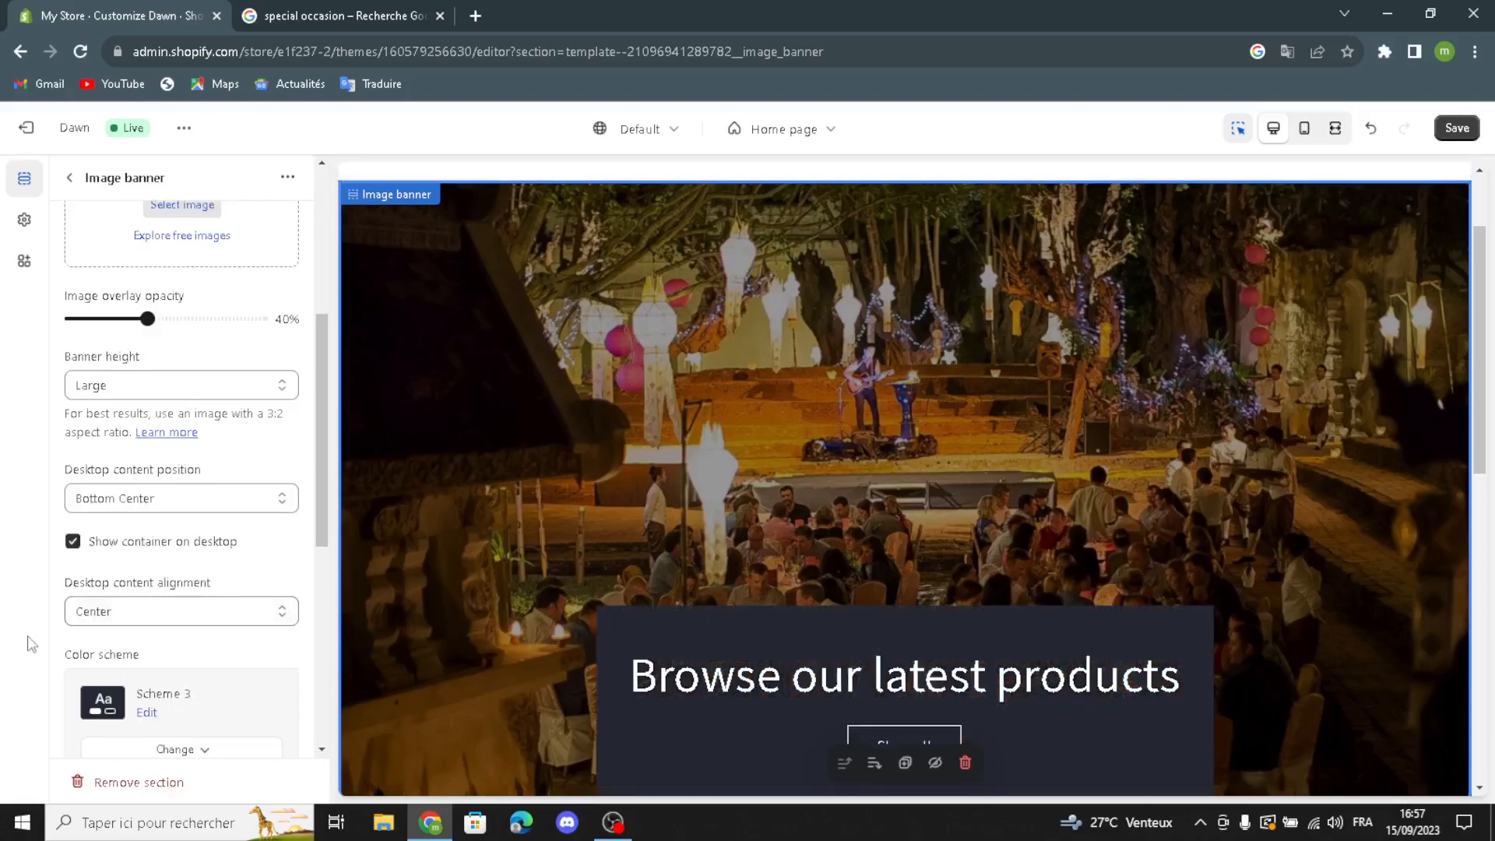
scroll(109, 716, down, 2)
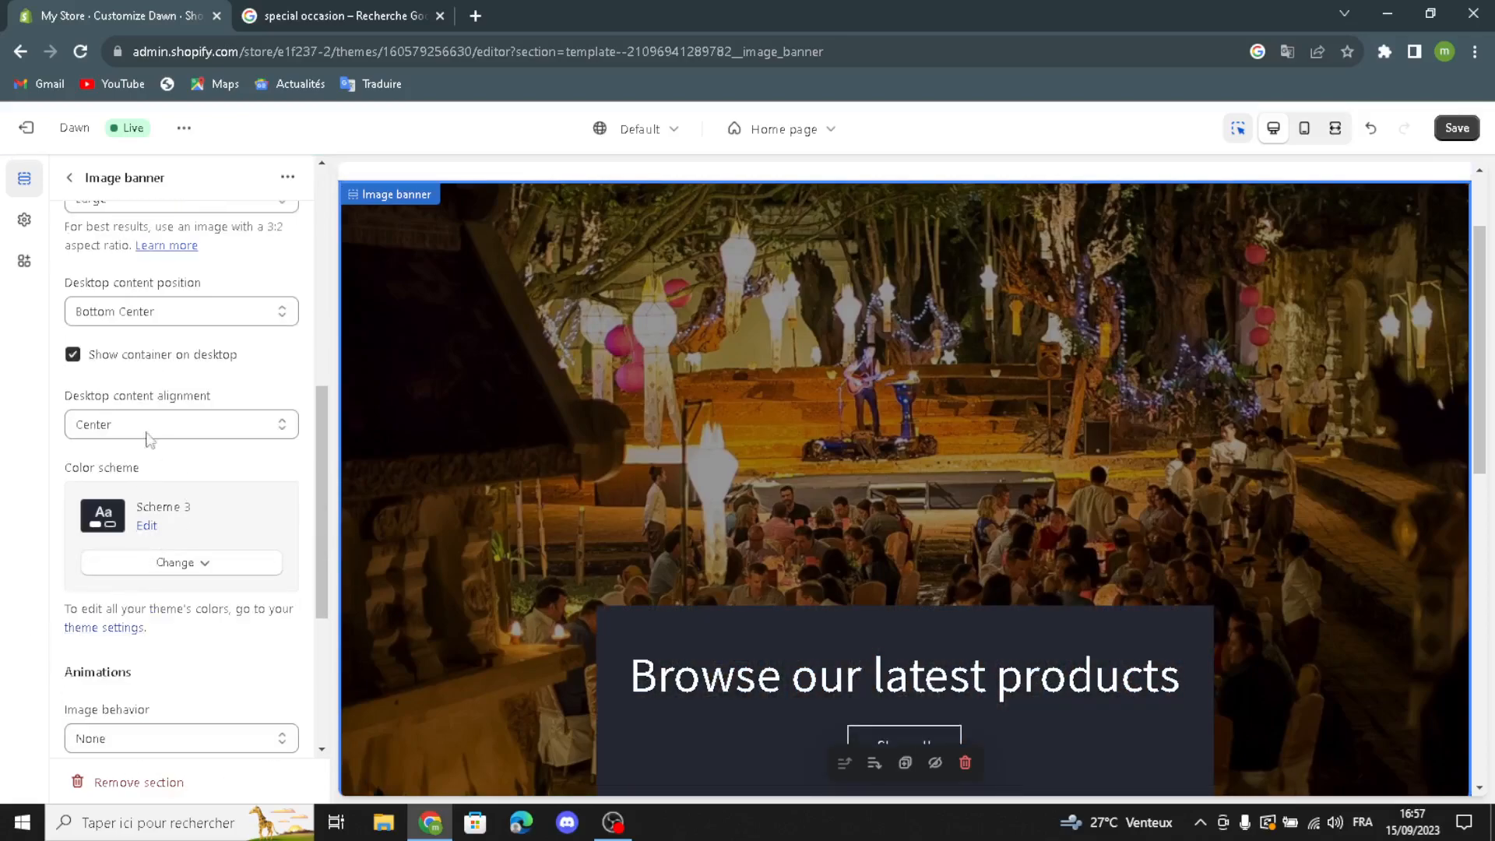
scroll(187, 717, down, 2)
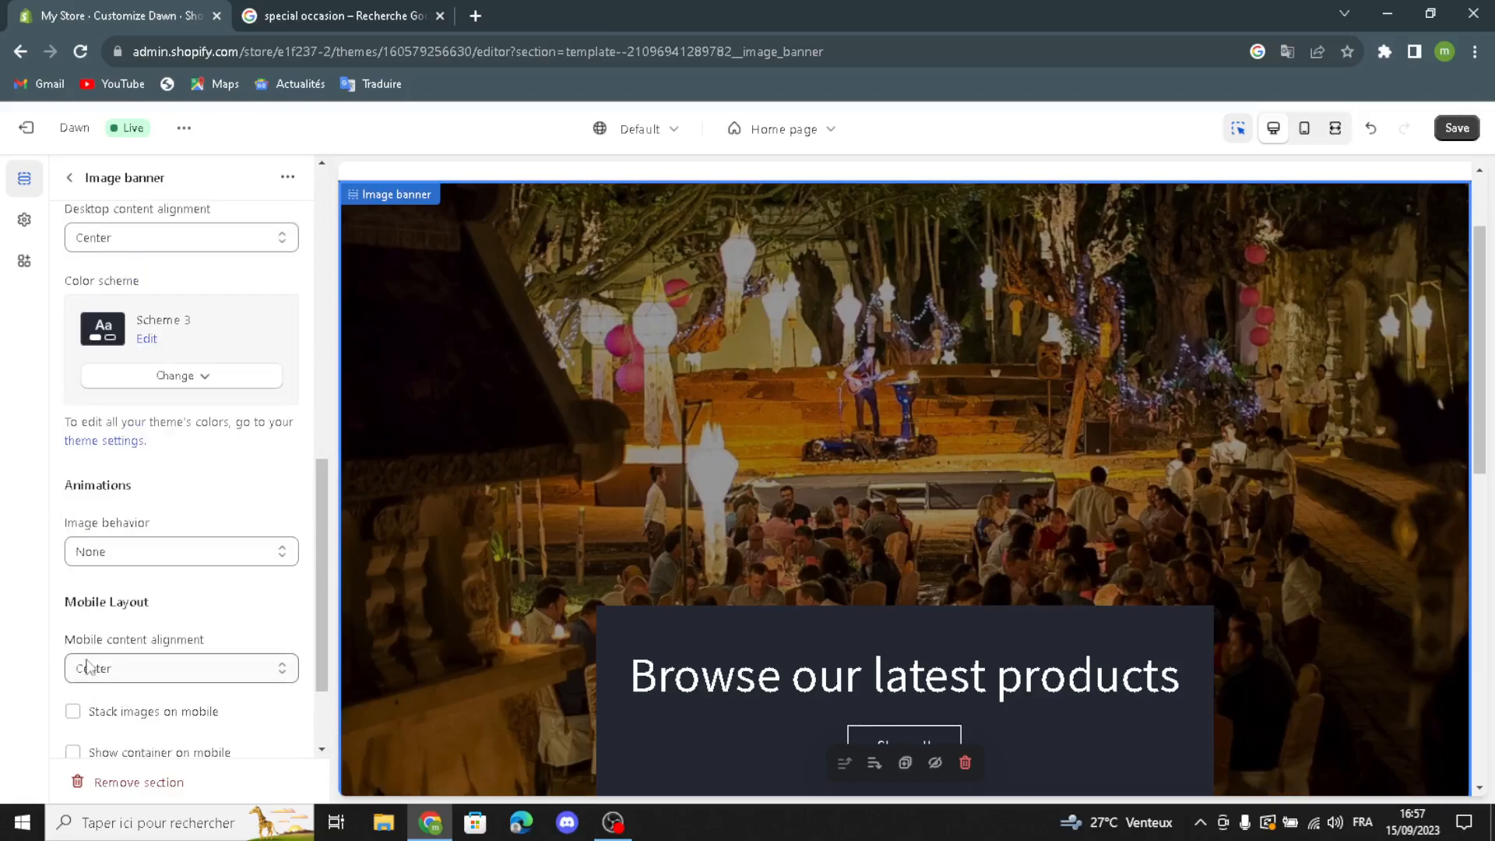
click(109, 552)
click(105, 574)
scroll(131, 689, down, 1)
click(90, 622)
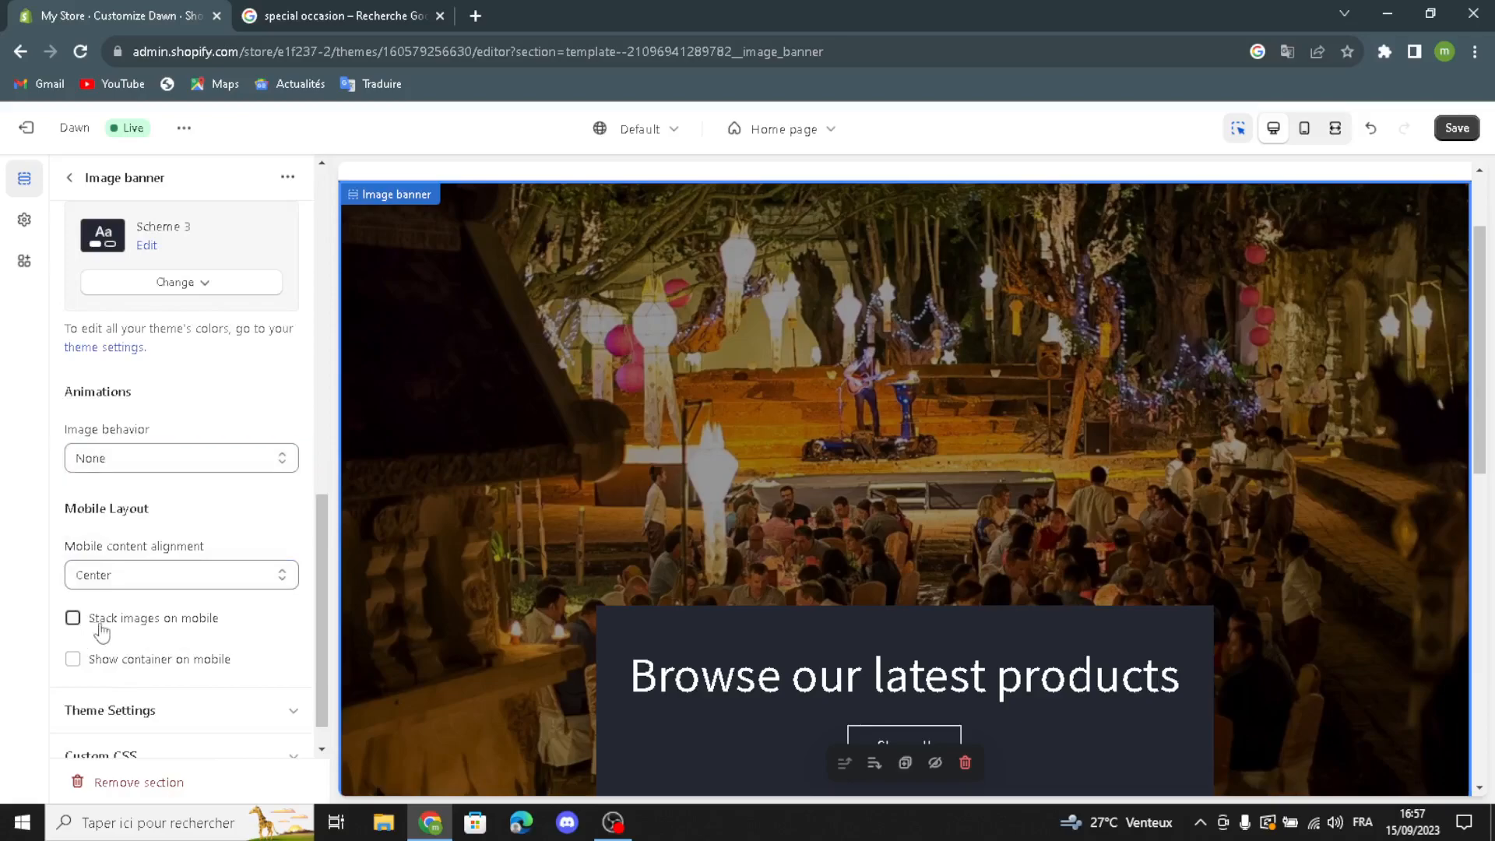
click(73, 659)
click(70, 178)
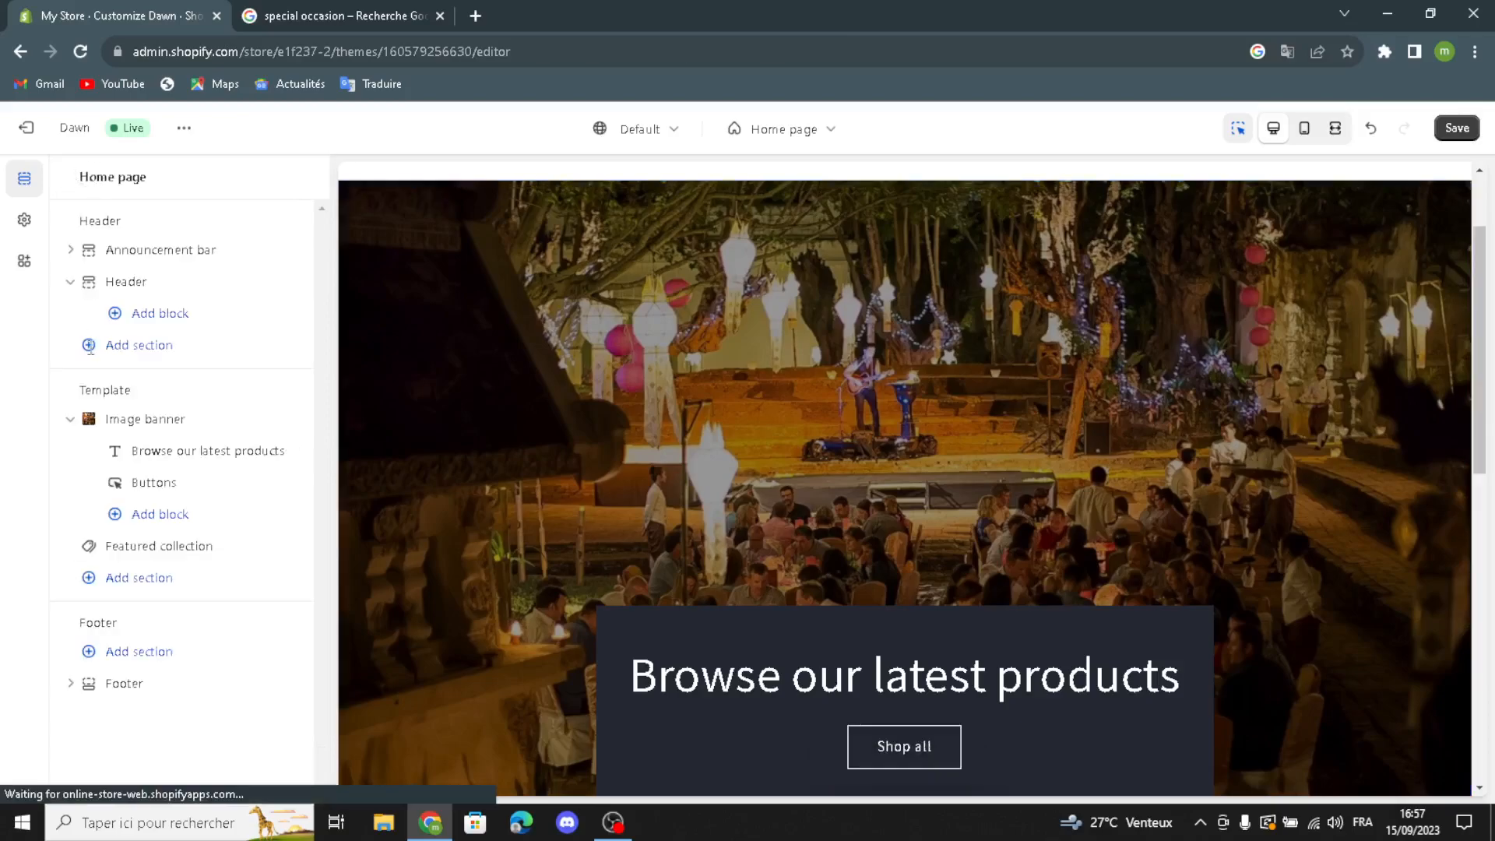
Step: Generate heading suggestions from "special occasion" and replace the banner heading with "Celebrate in Style: Special Occasion Attire for Every Event."
click(132, 458)
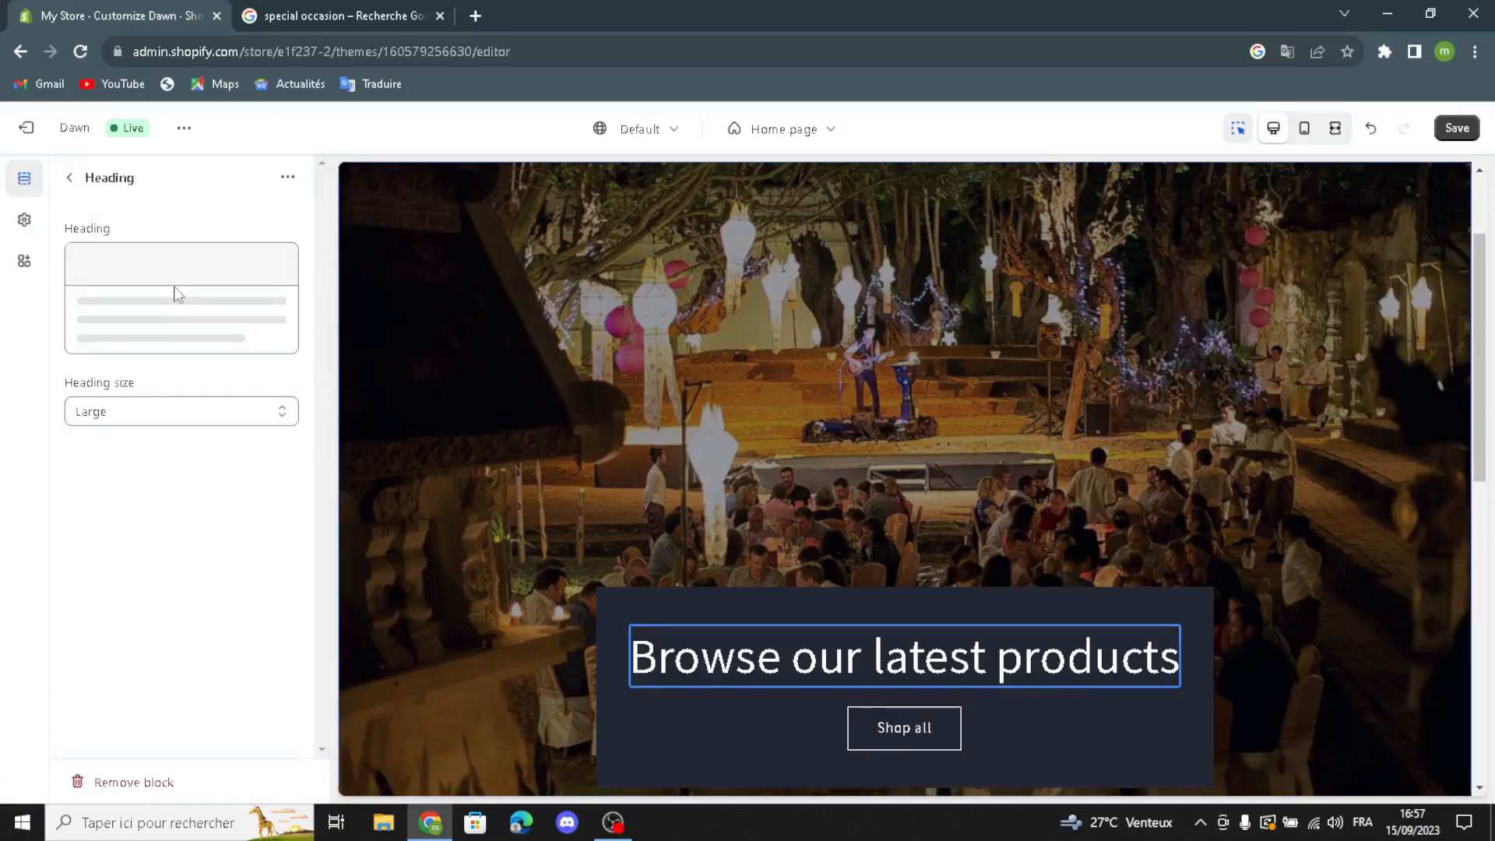
click(84, 263)
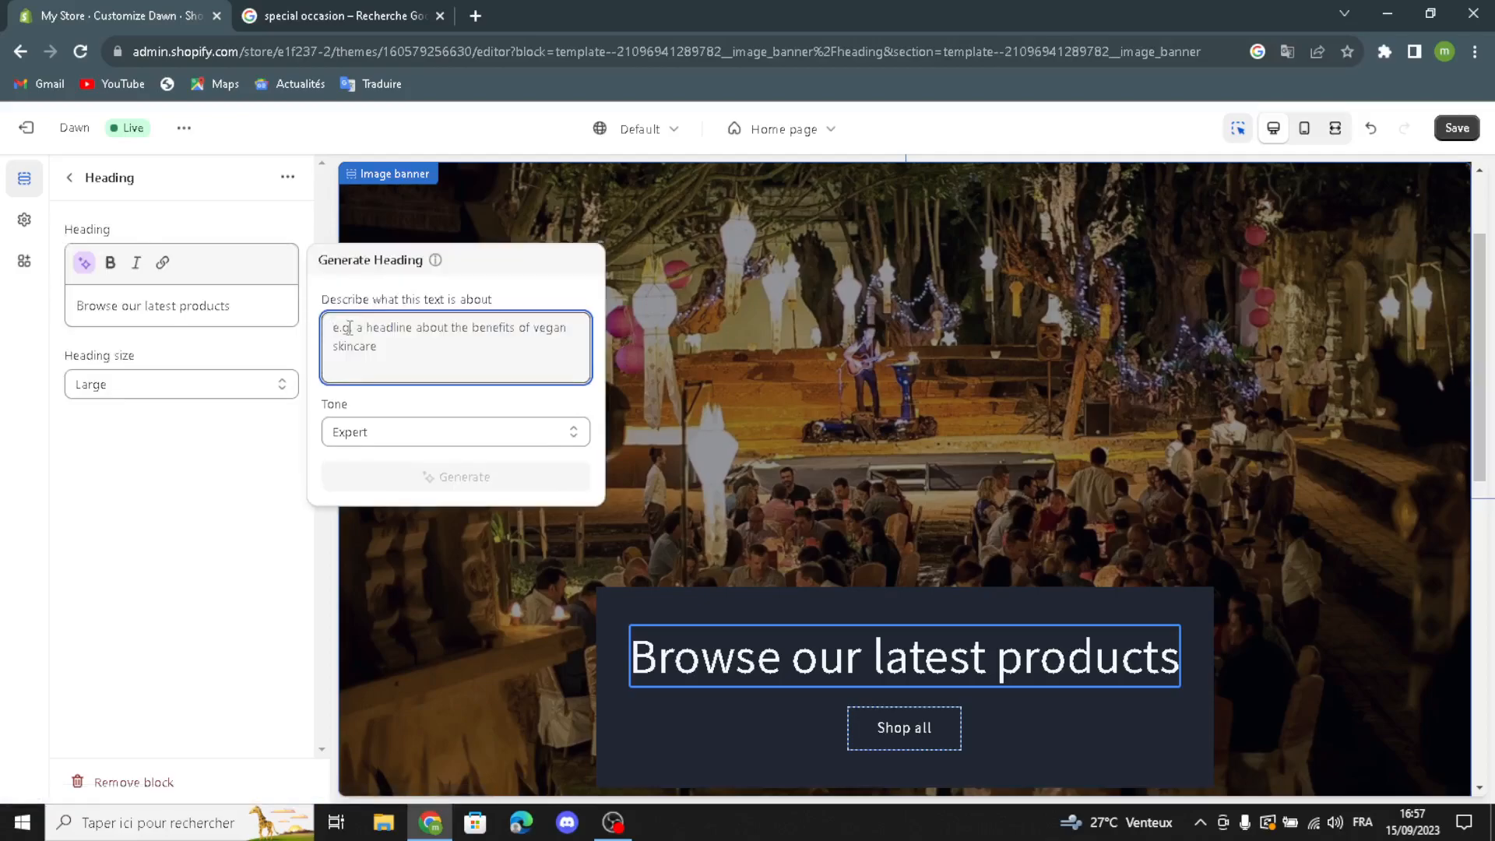
text(spe)
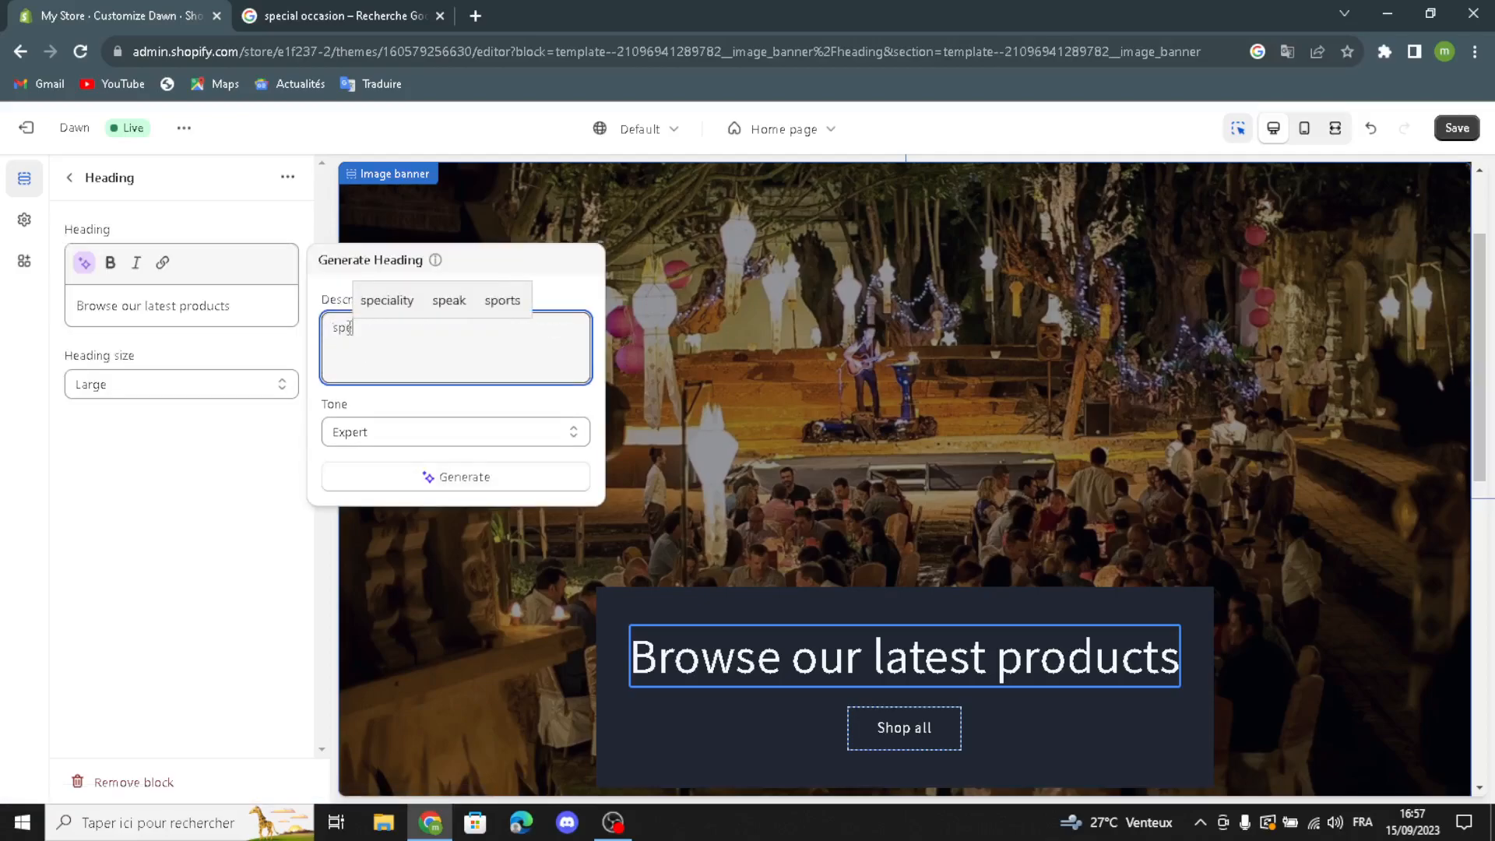
text(cial o)
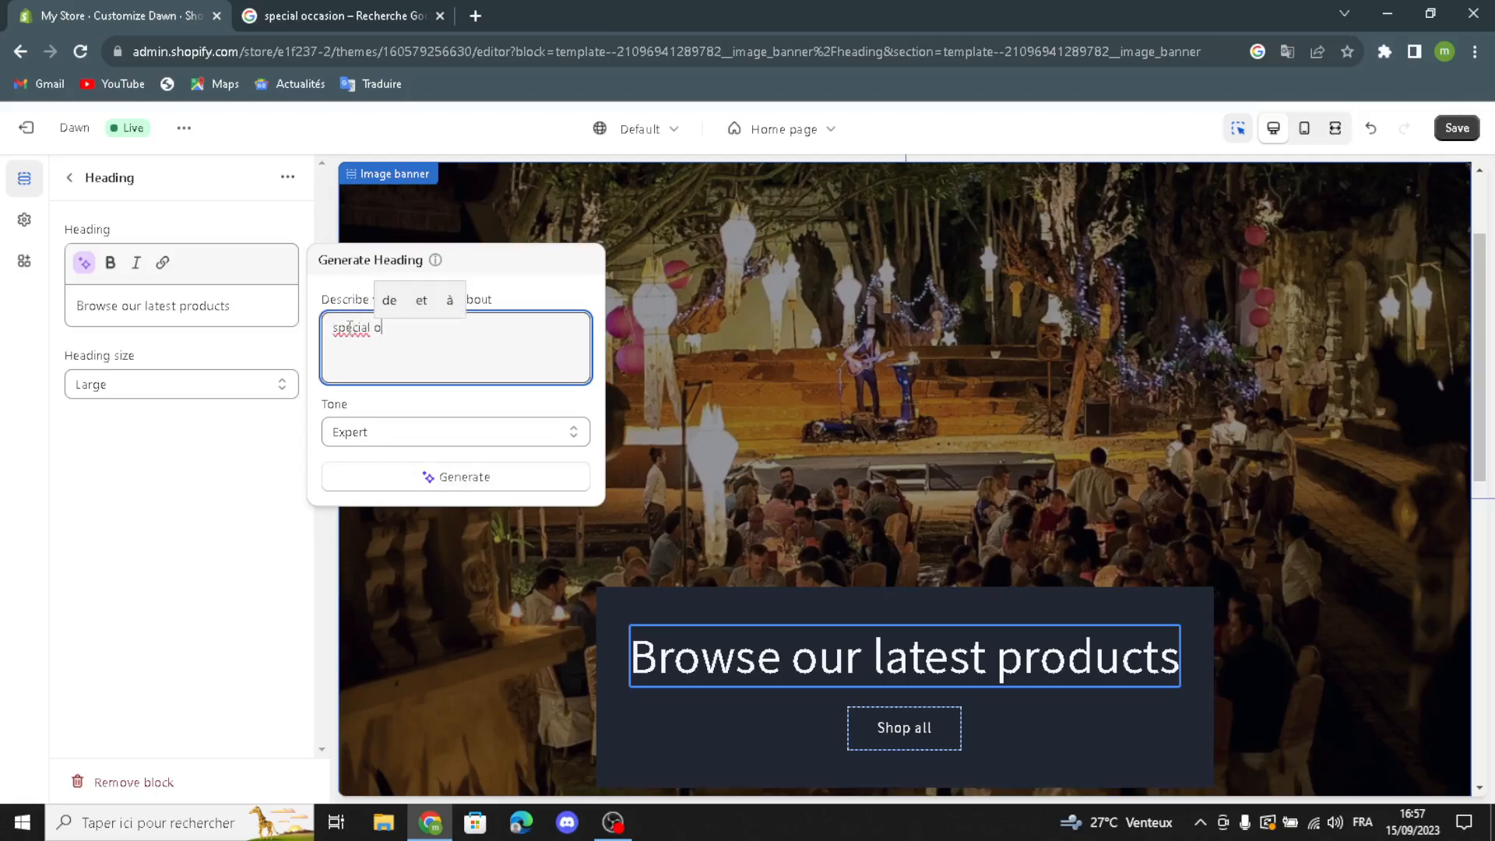
text(ccasion)
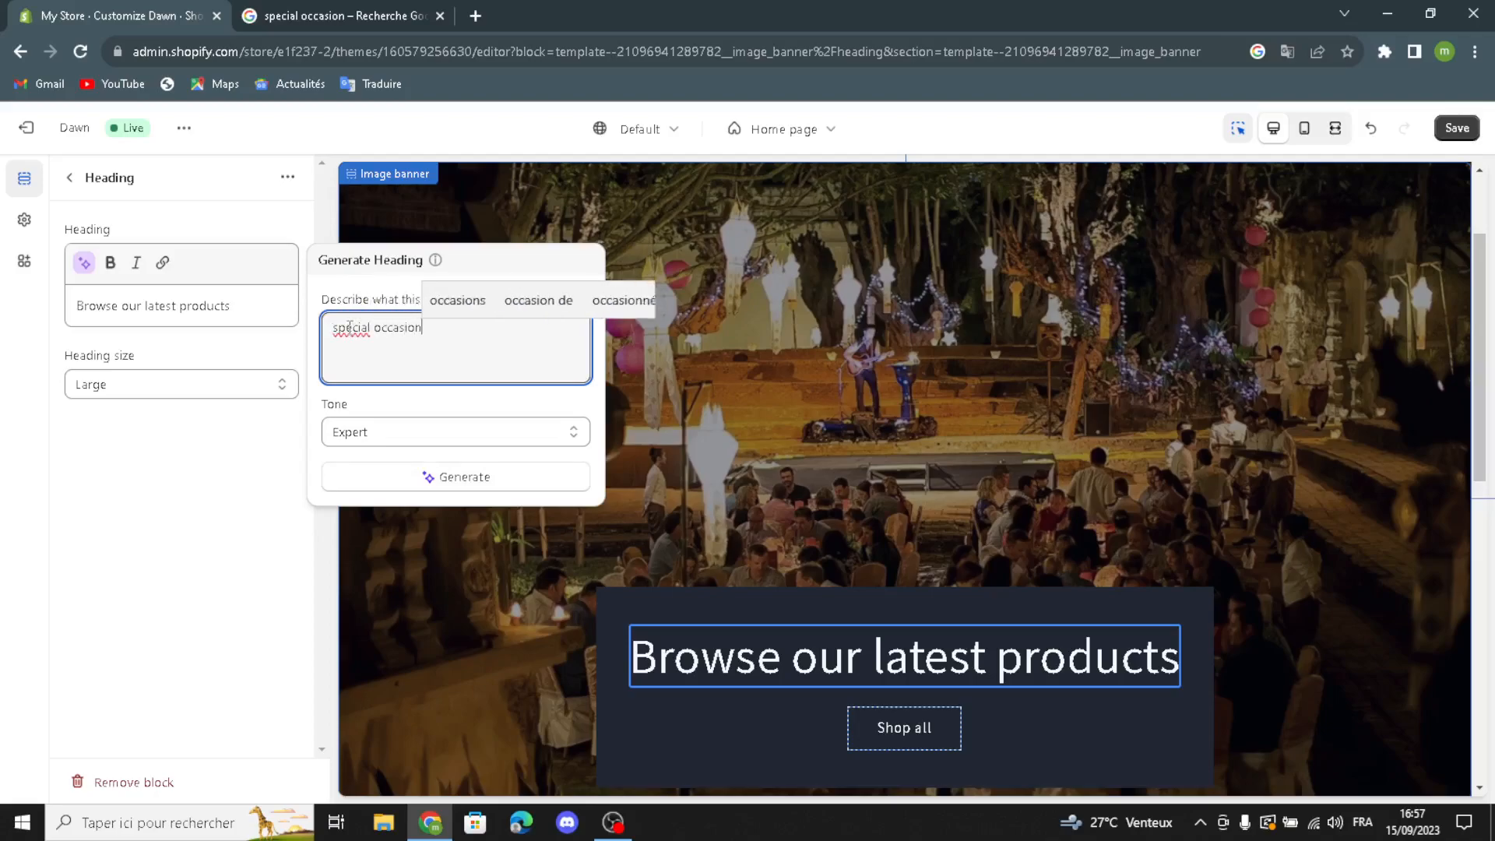
click(419, 479)
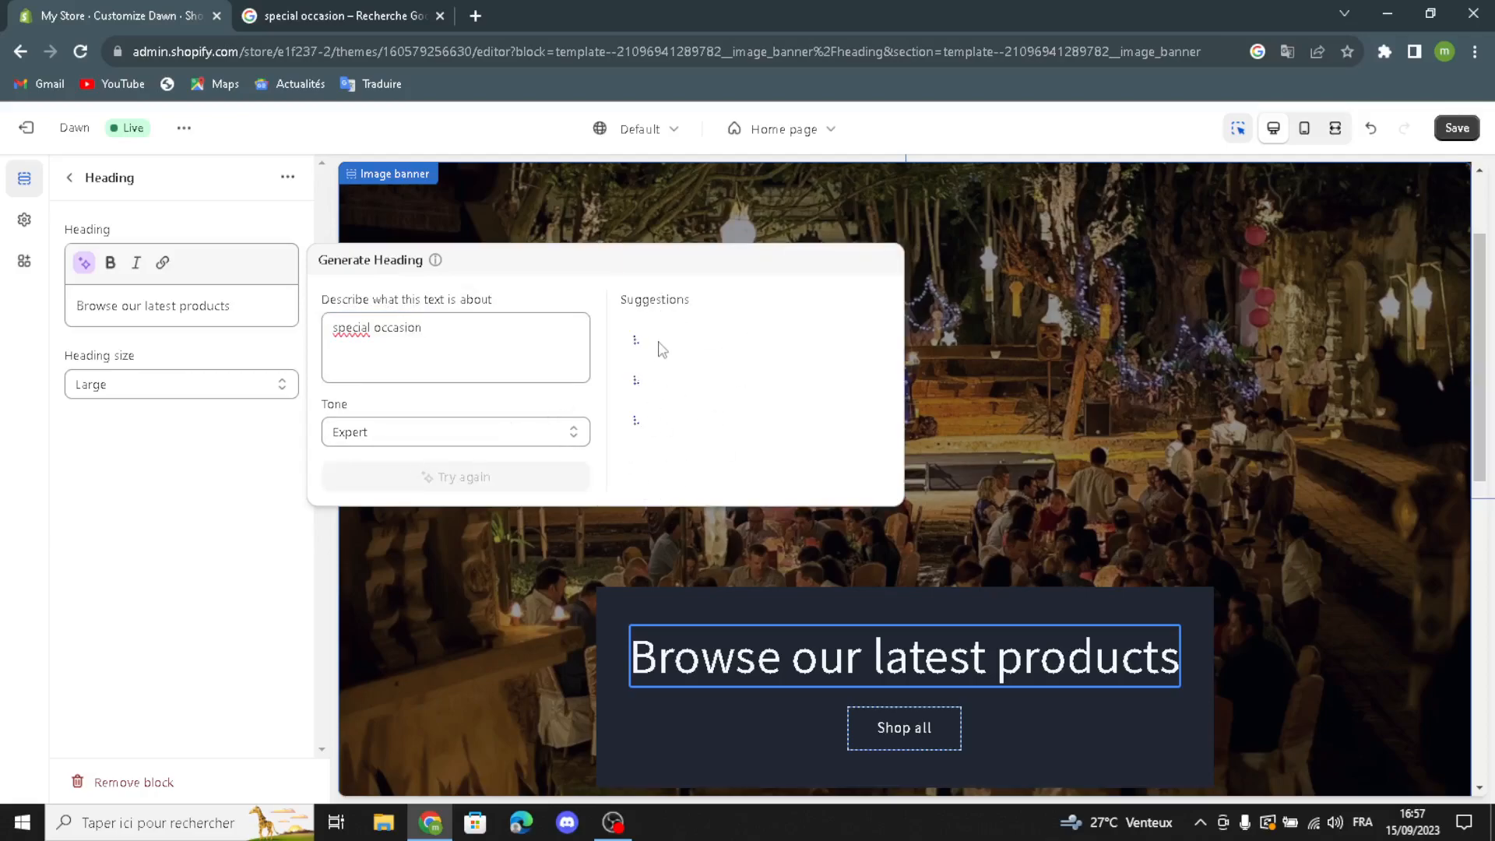
click(699, 350)
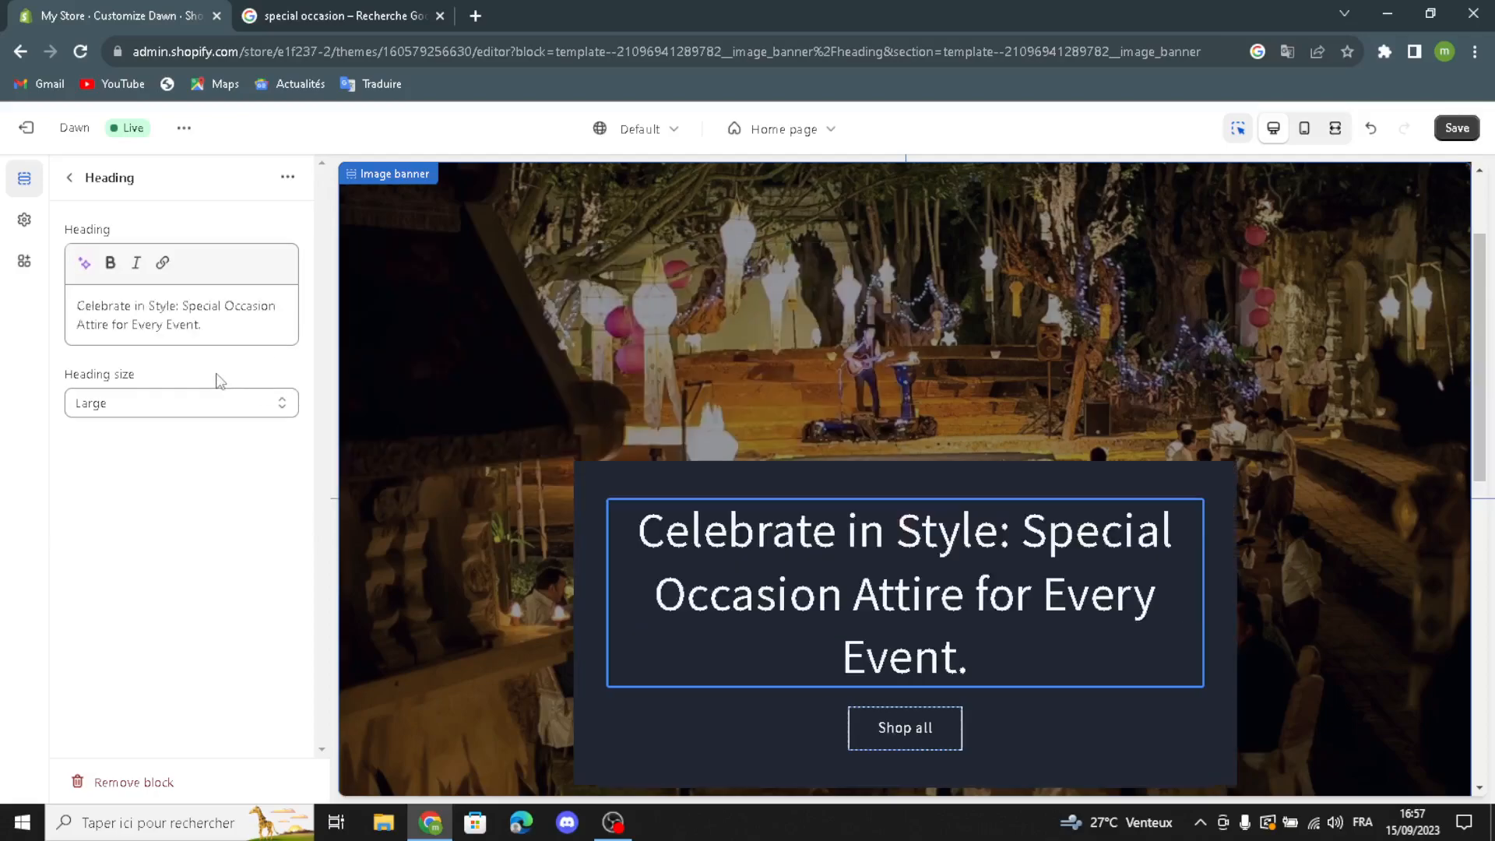
Step: Set the banner heading's size to Medium and return to the home page section list
click(190, 401)
click(123, 444)
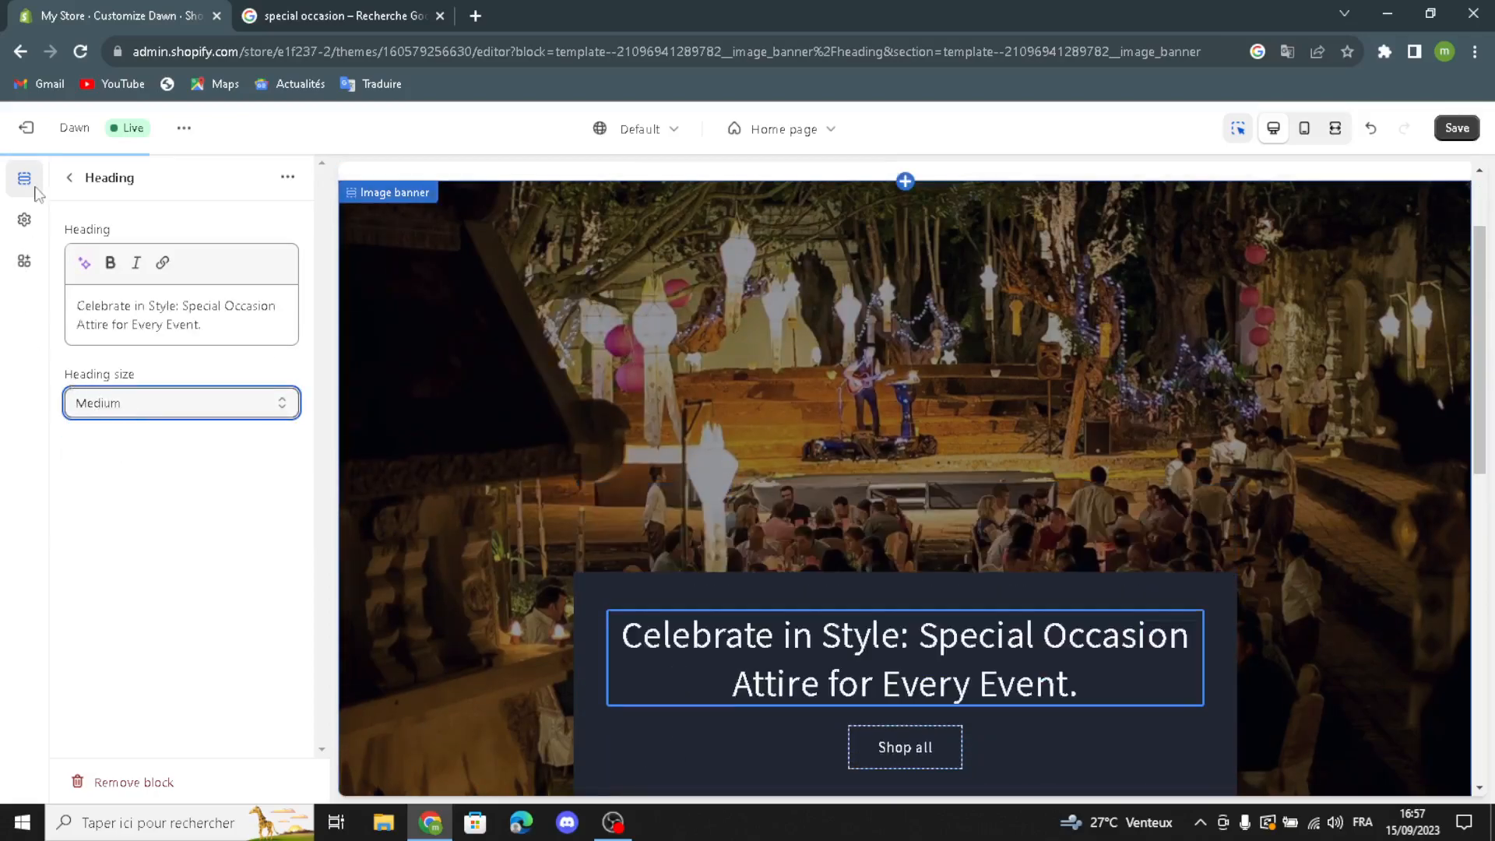
click(69, 177)
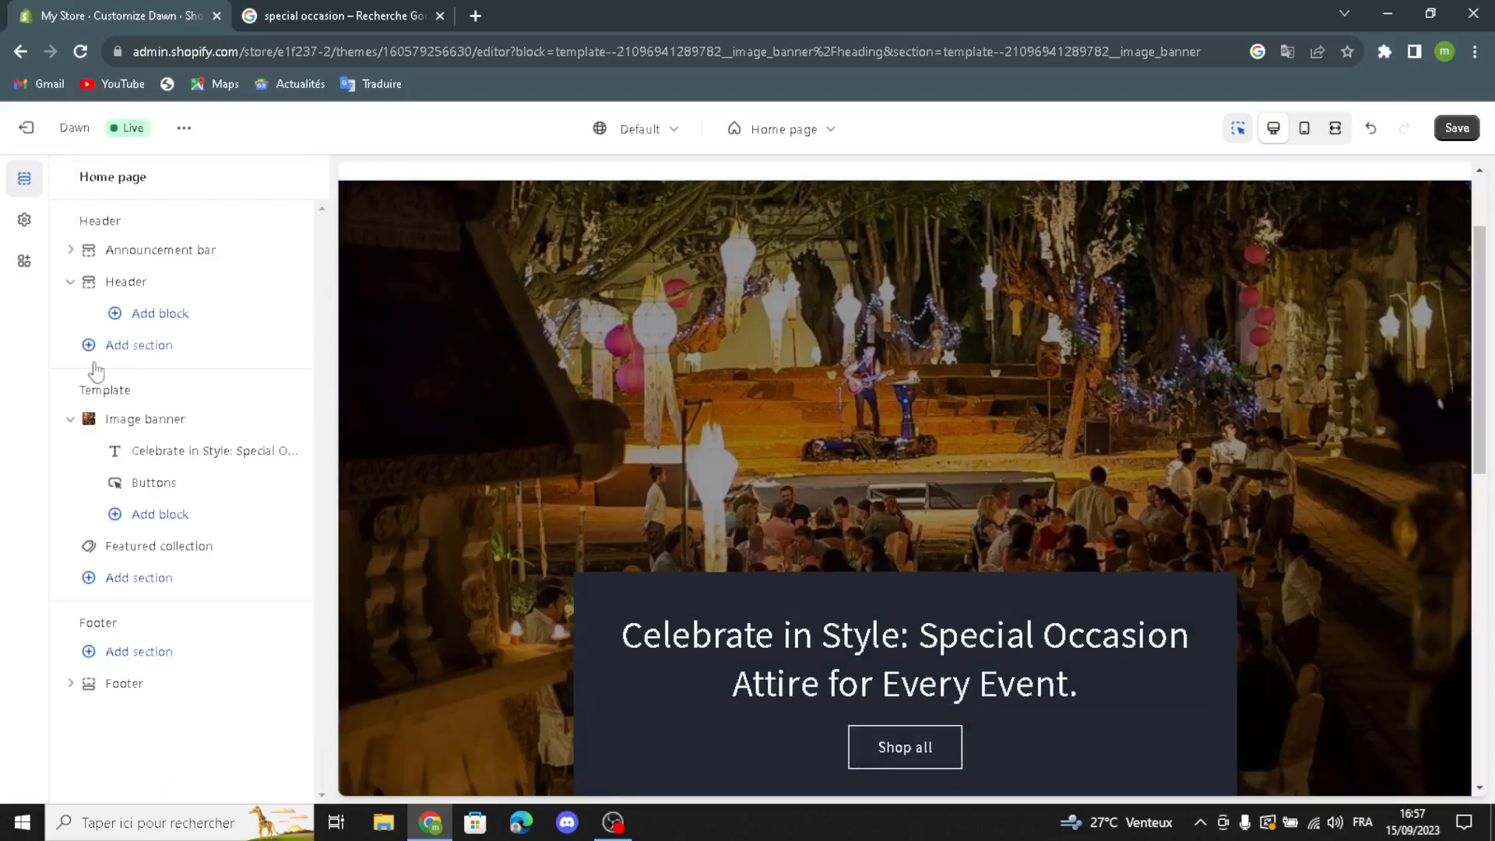
Step: Review the banner buttons' label, link and outline style options, leaving them as they are, and return to the section list
click(148, 482)
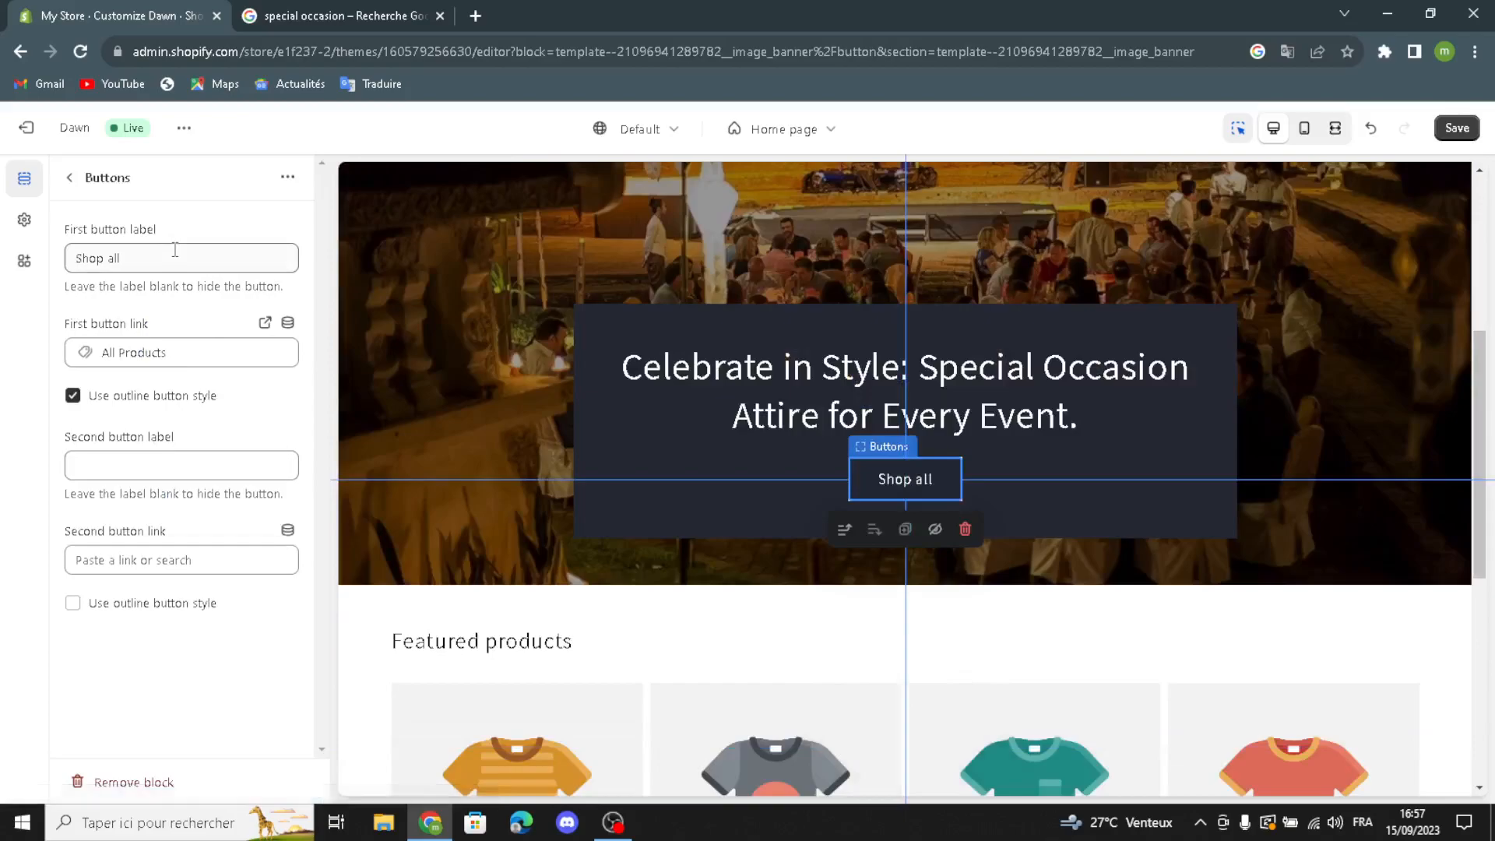
click(176, 250)
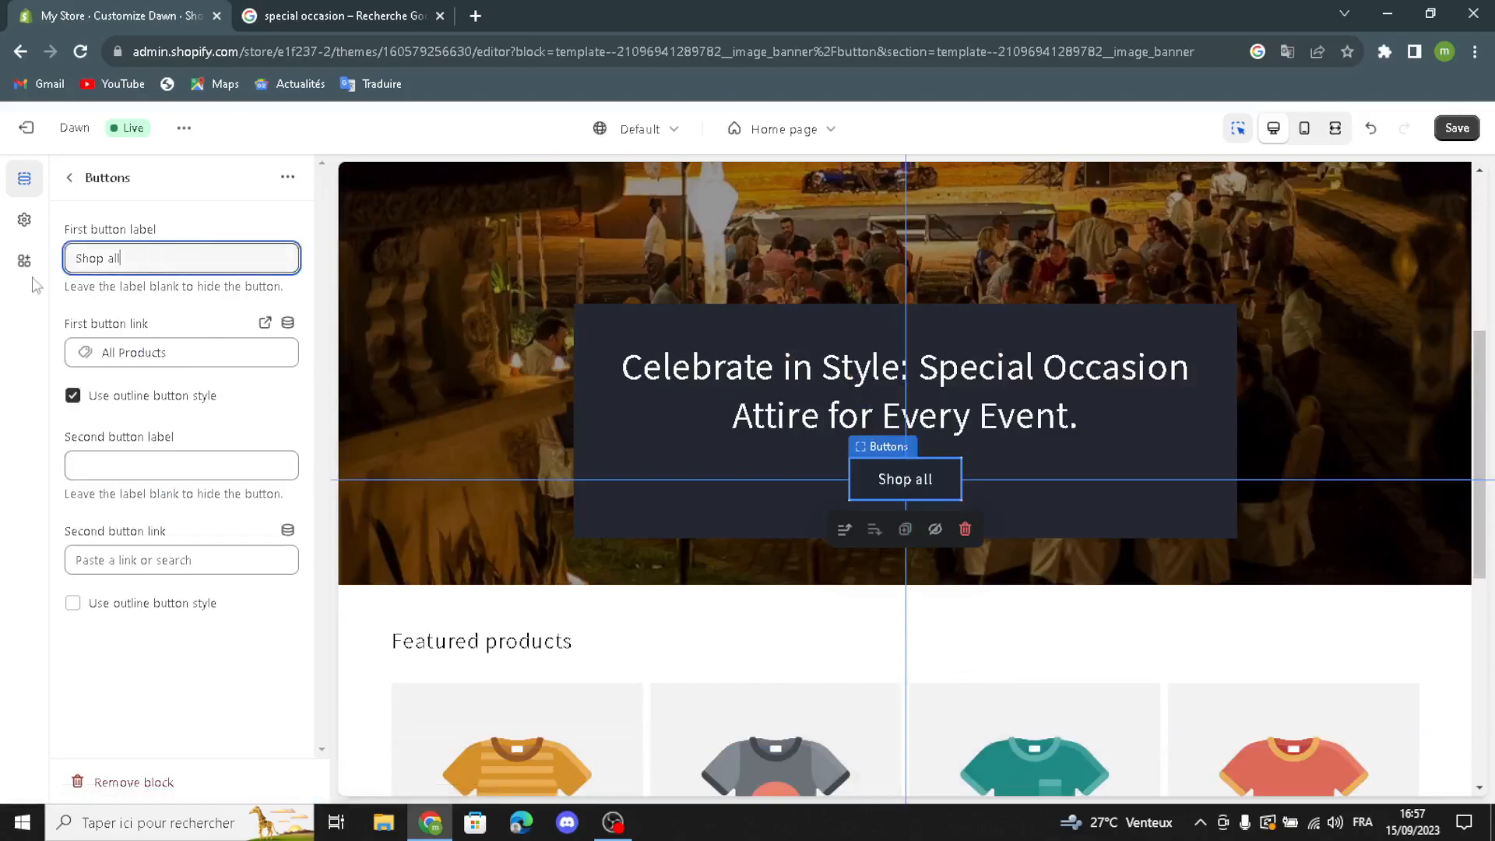
click(228, 348)
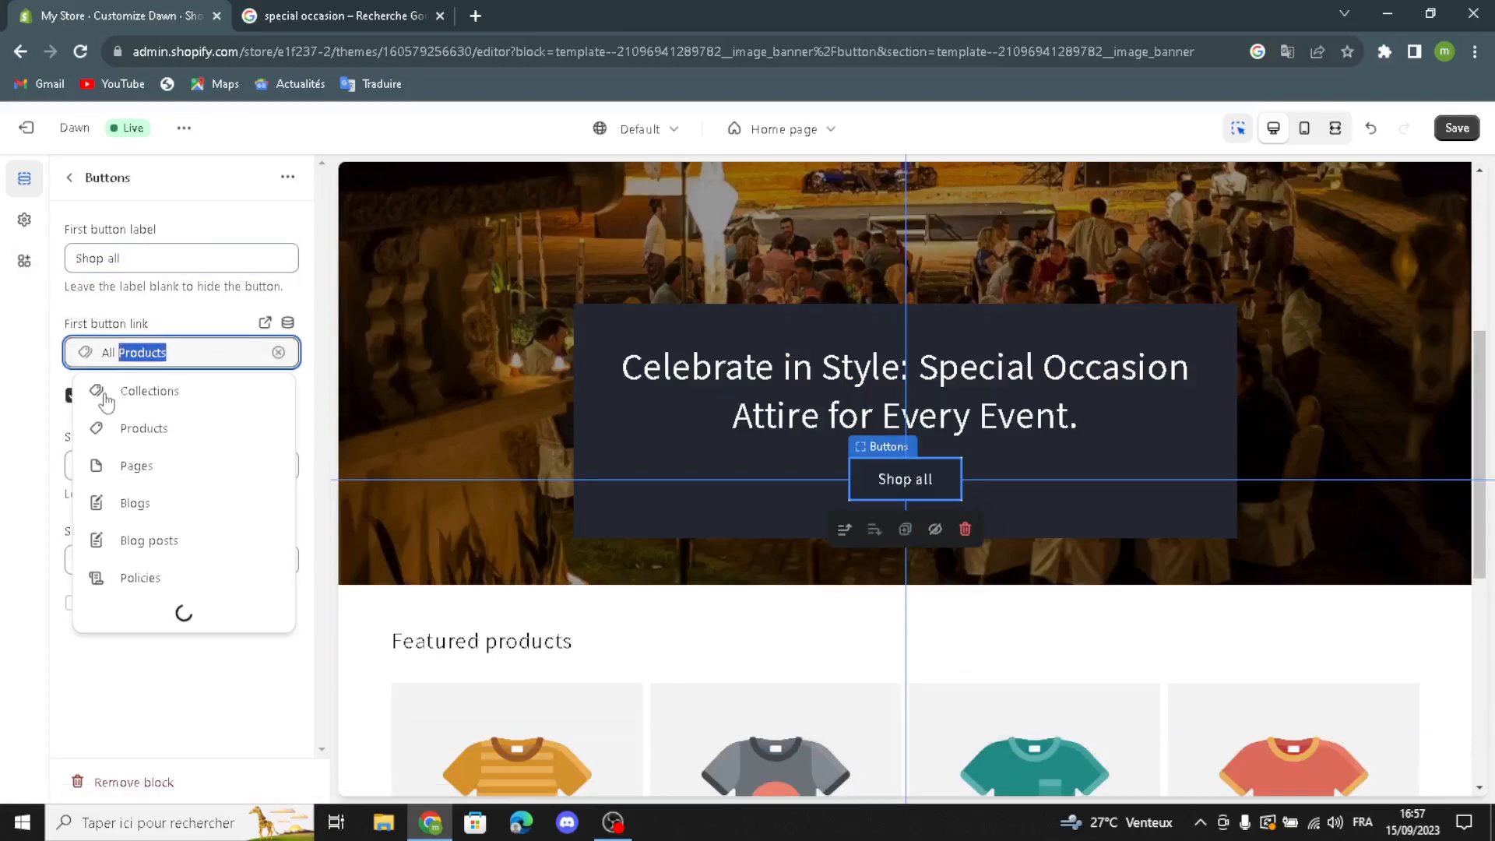
click(162, 314)
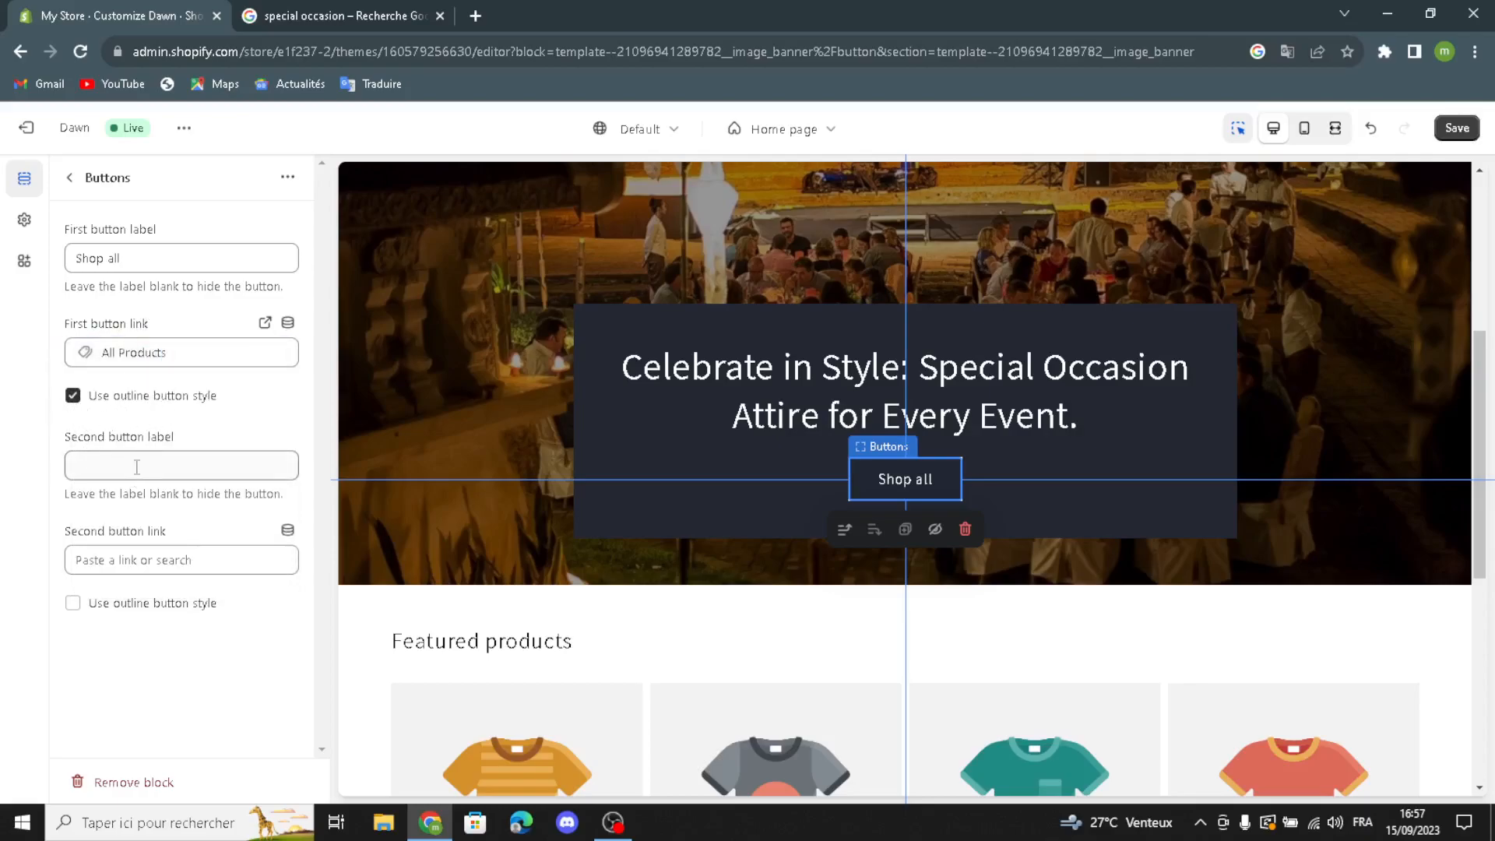
click(73, 606)
click(77, 604)
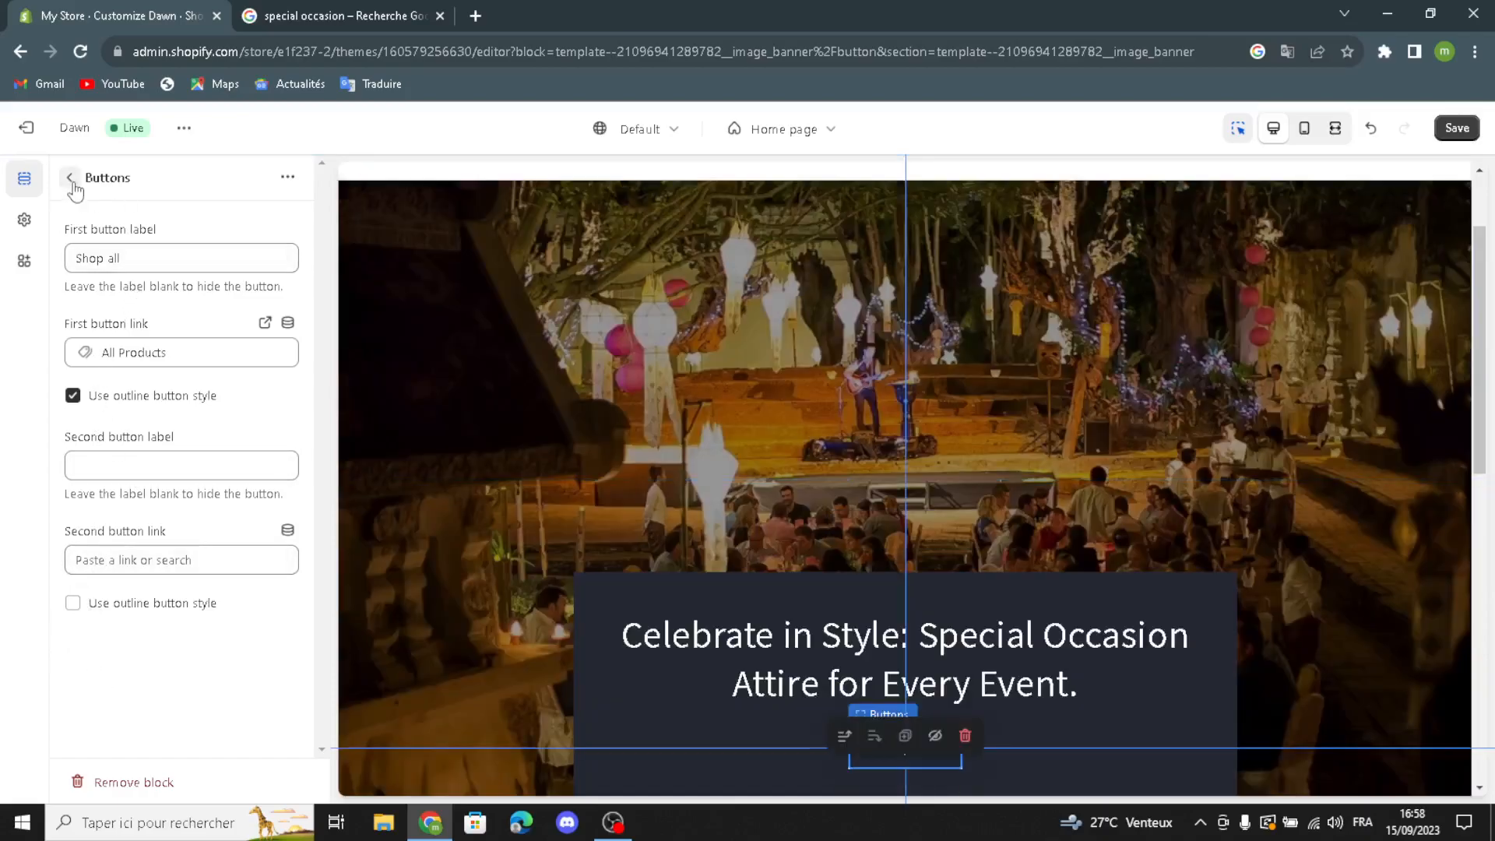
click(69, 177)
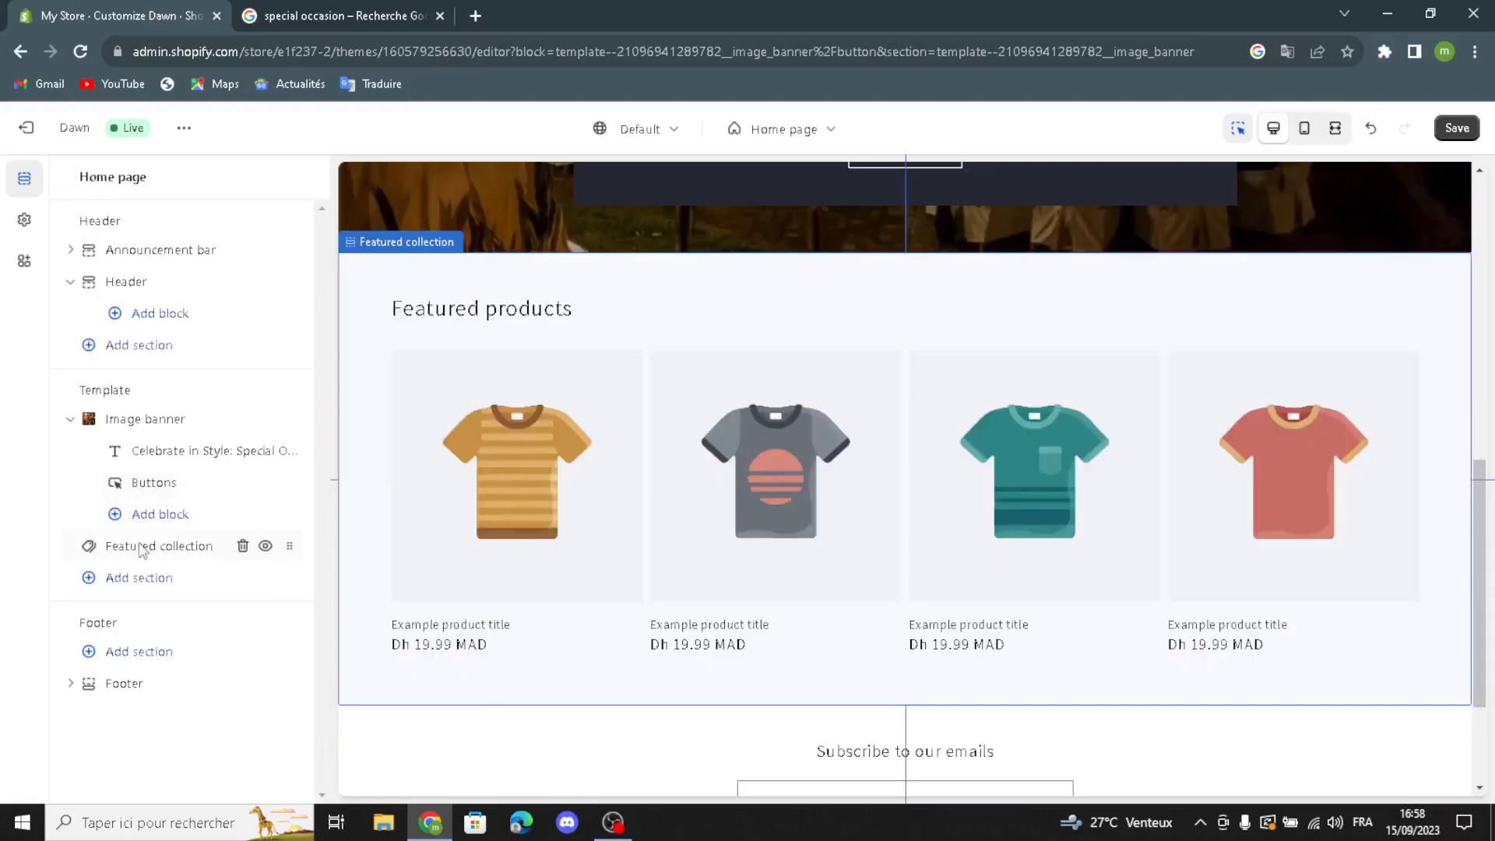
Step: Generate the featured collection heading from "special occasion and event planning", pick "Create Unforgettable Memories with Special Occasion Planning." and set it to Medium size
click(92, 549)
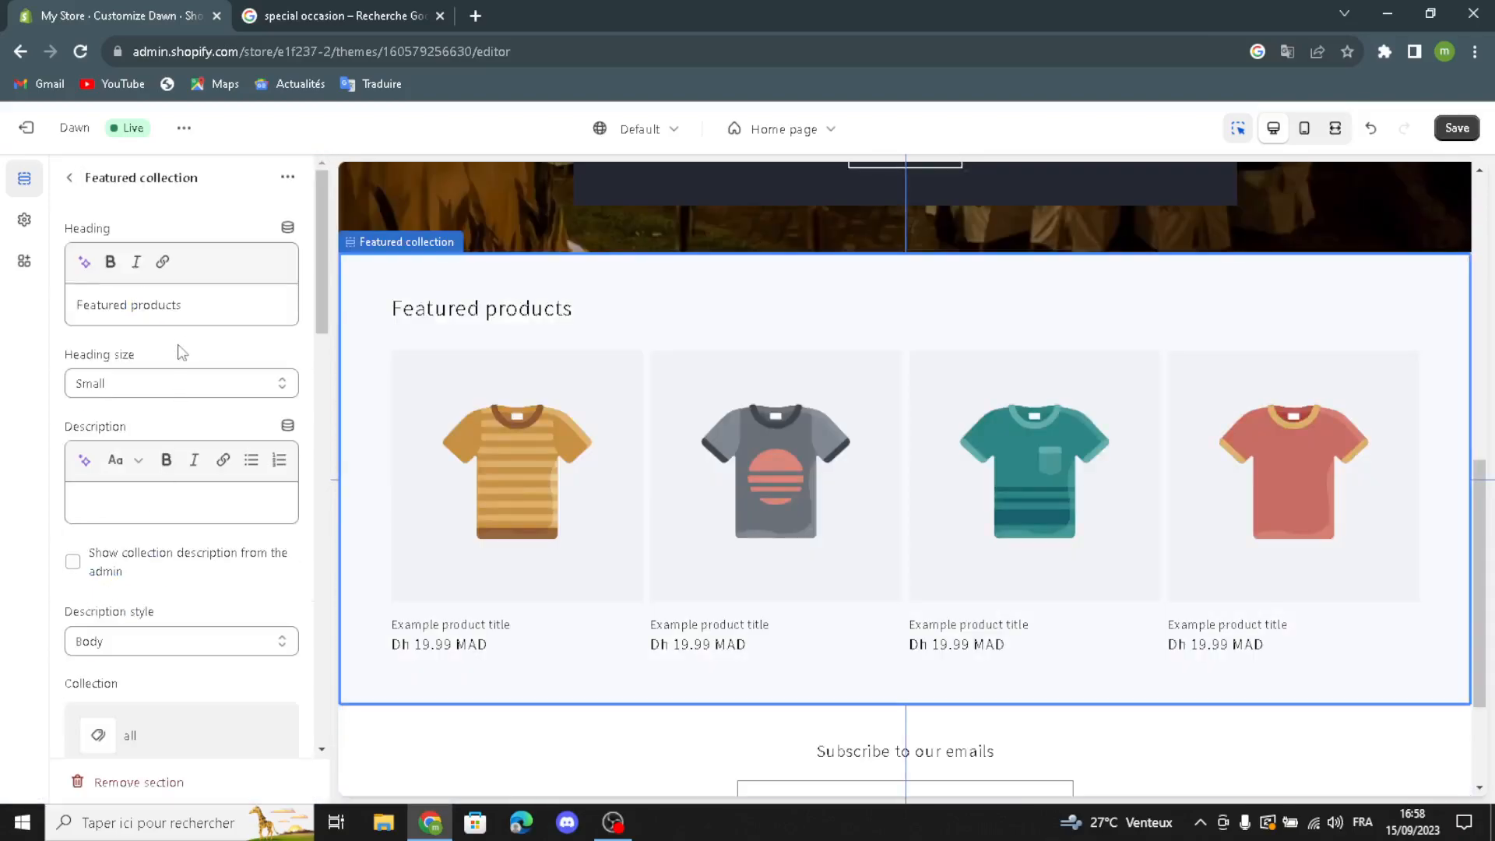
click(85, 261)
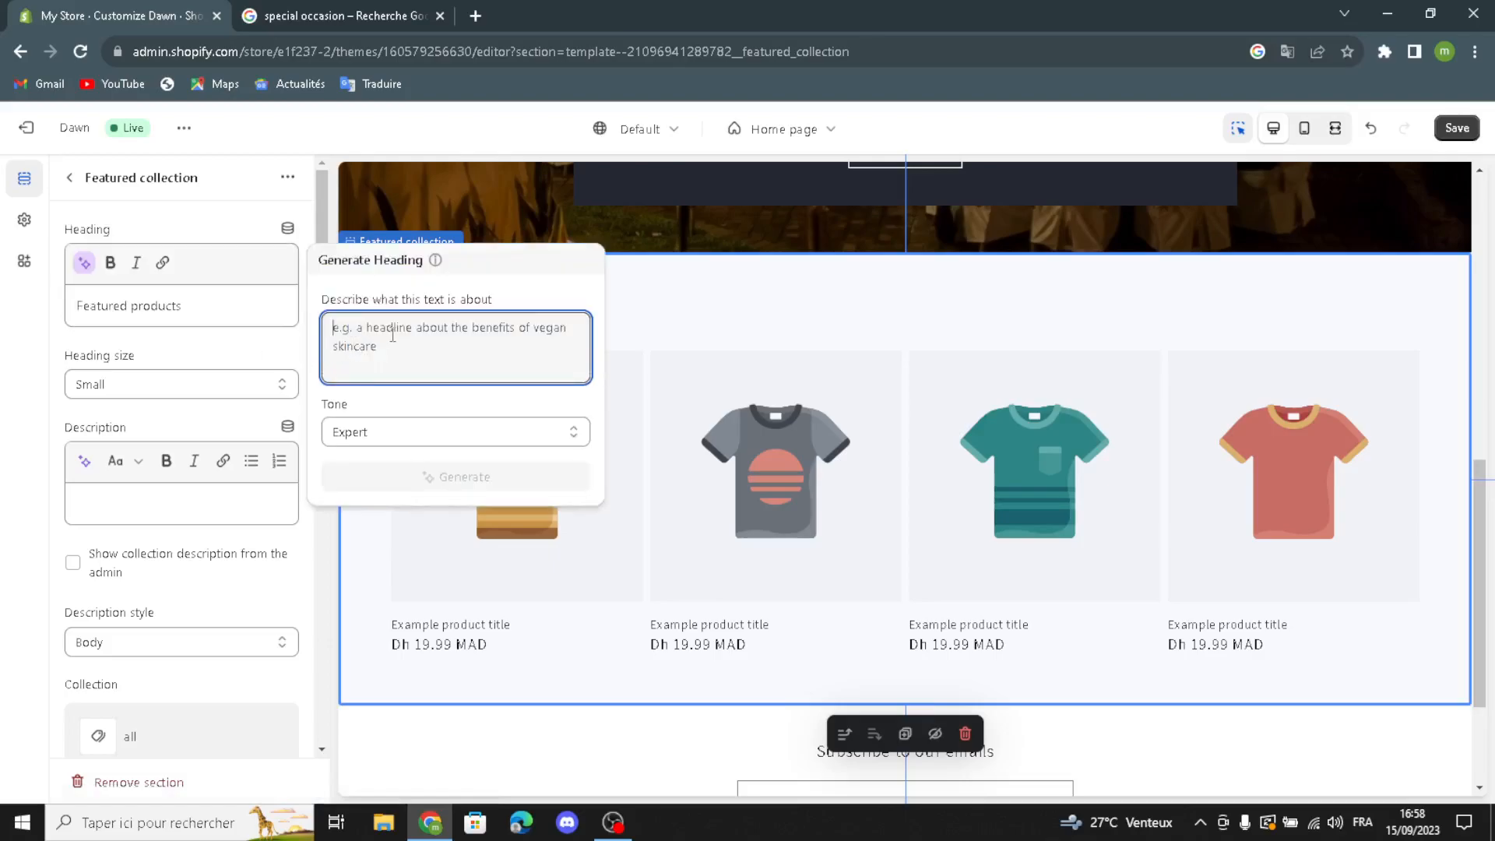
text(spec)
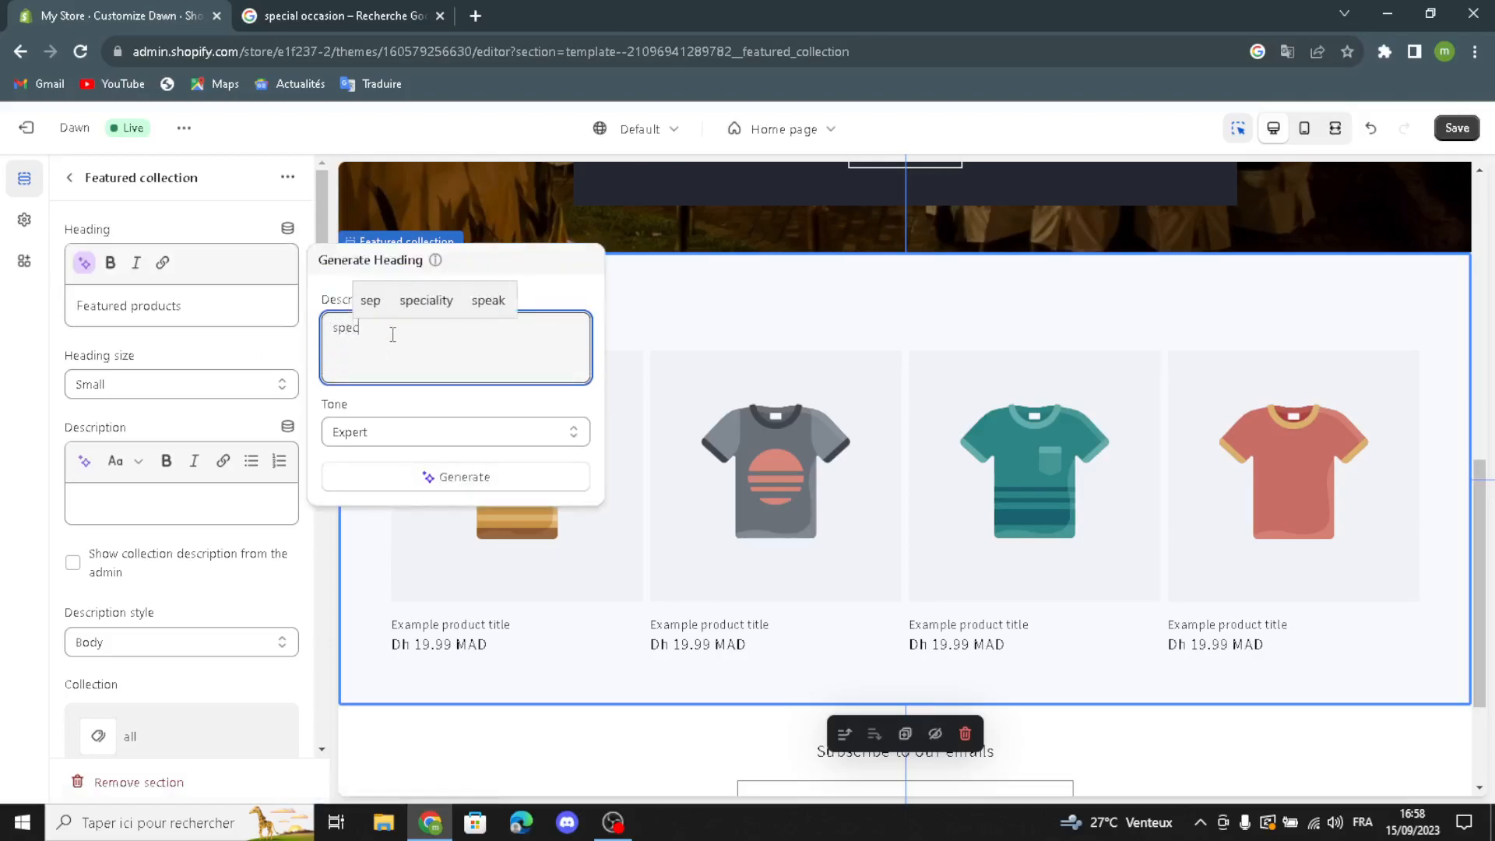
text(ial occasion )
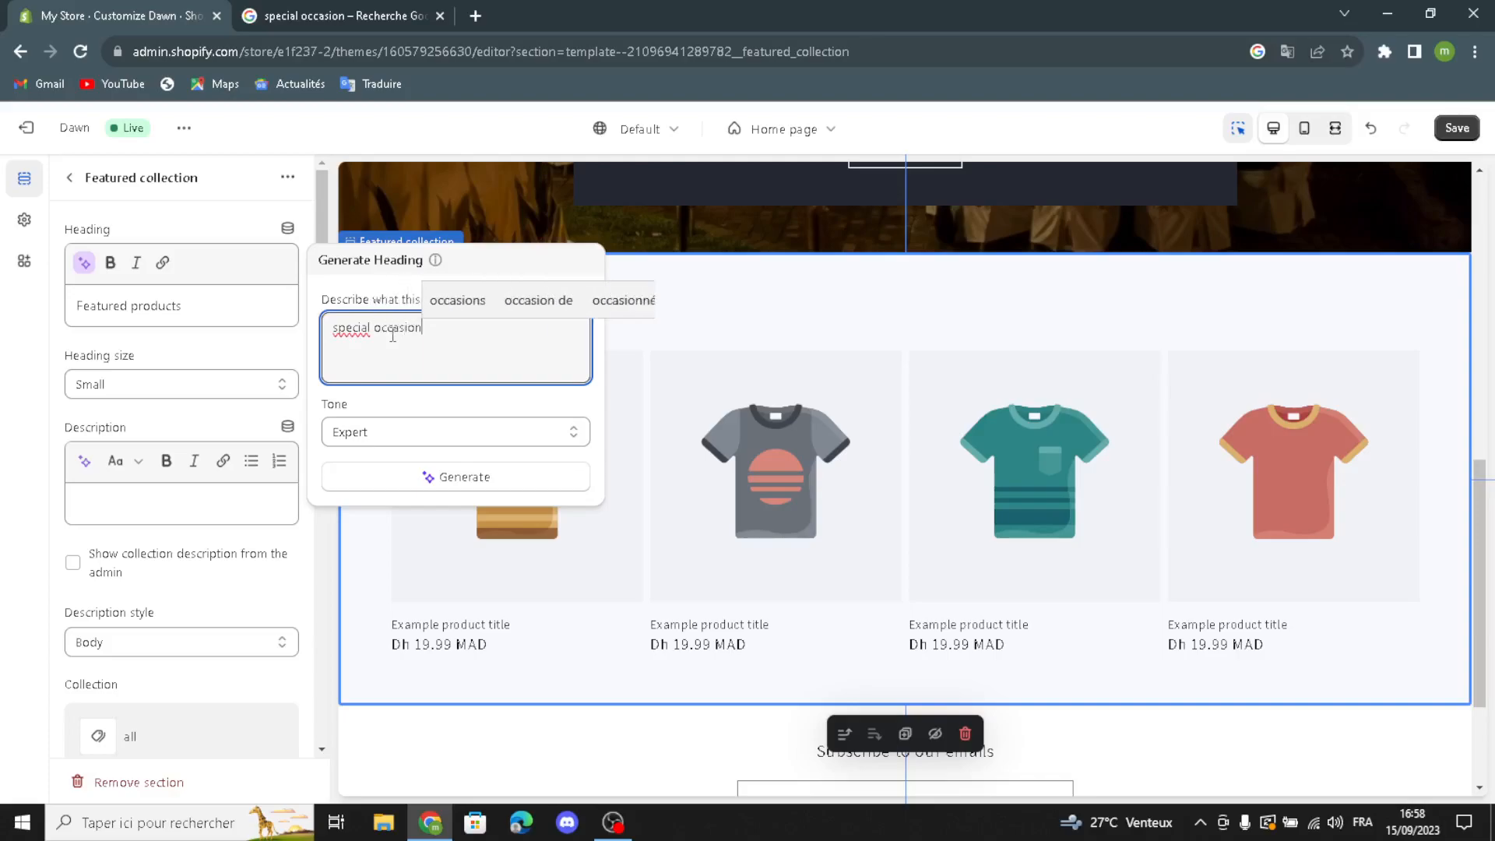
text(an)
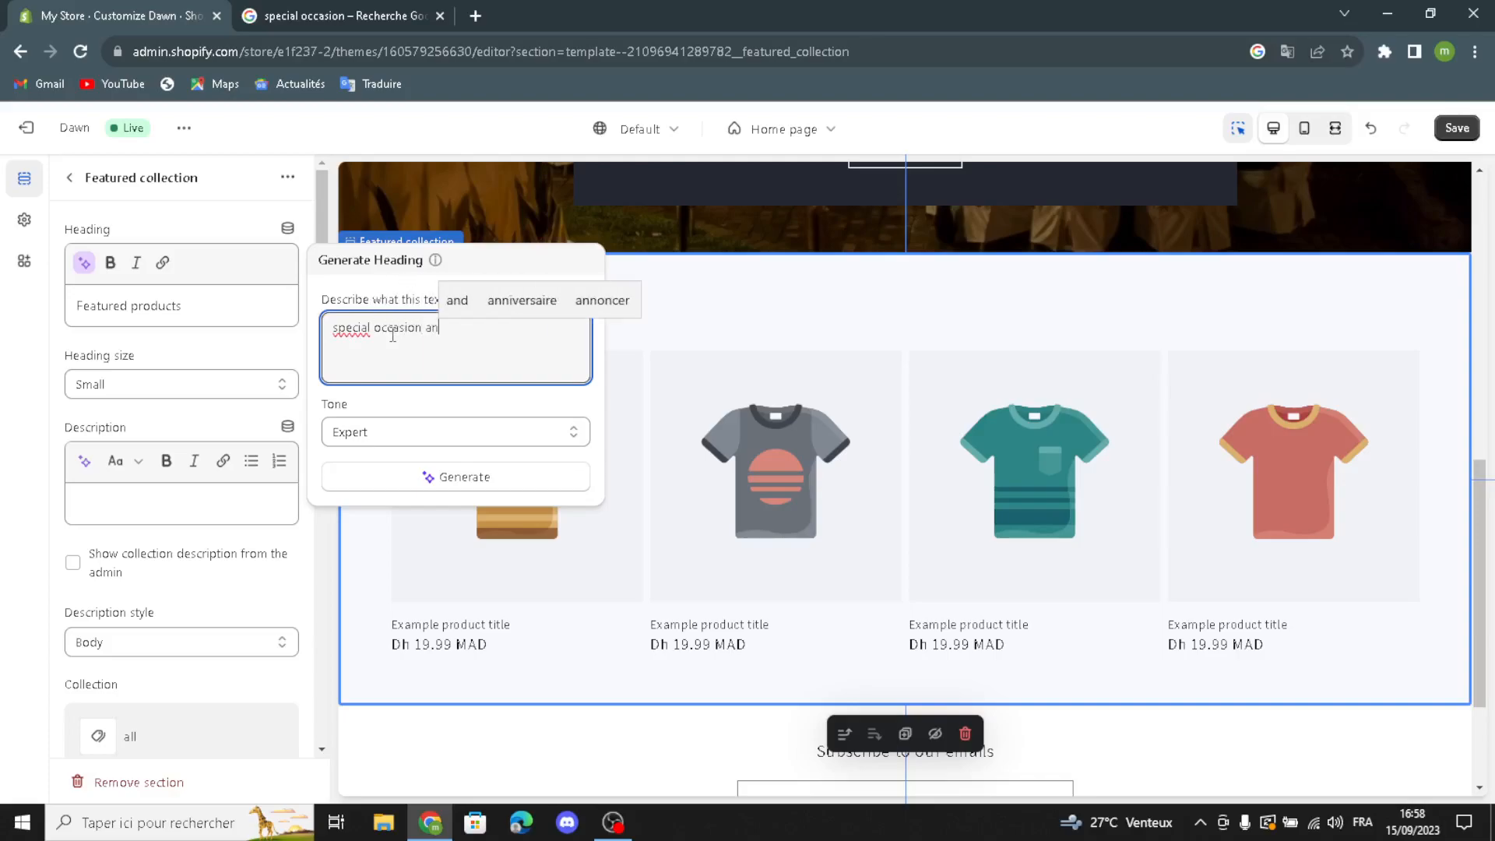
text(d e)
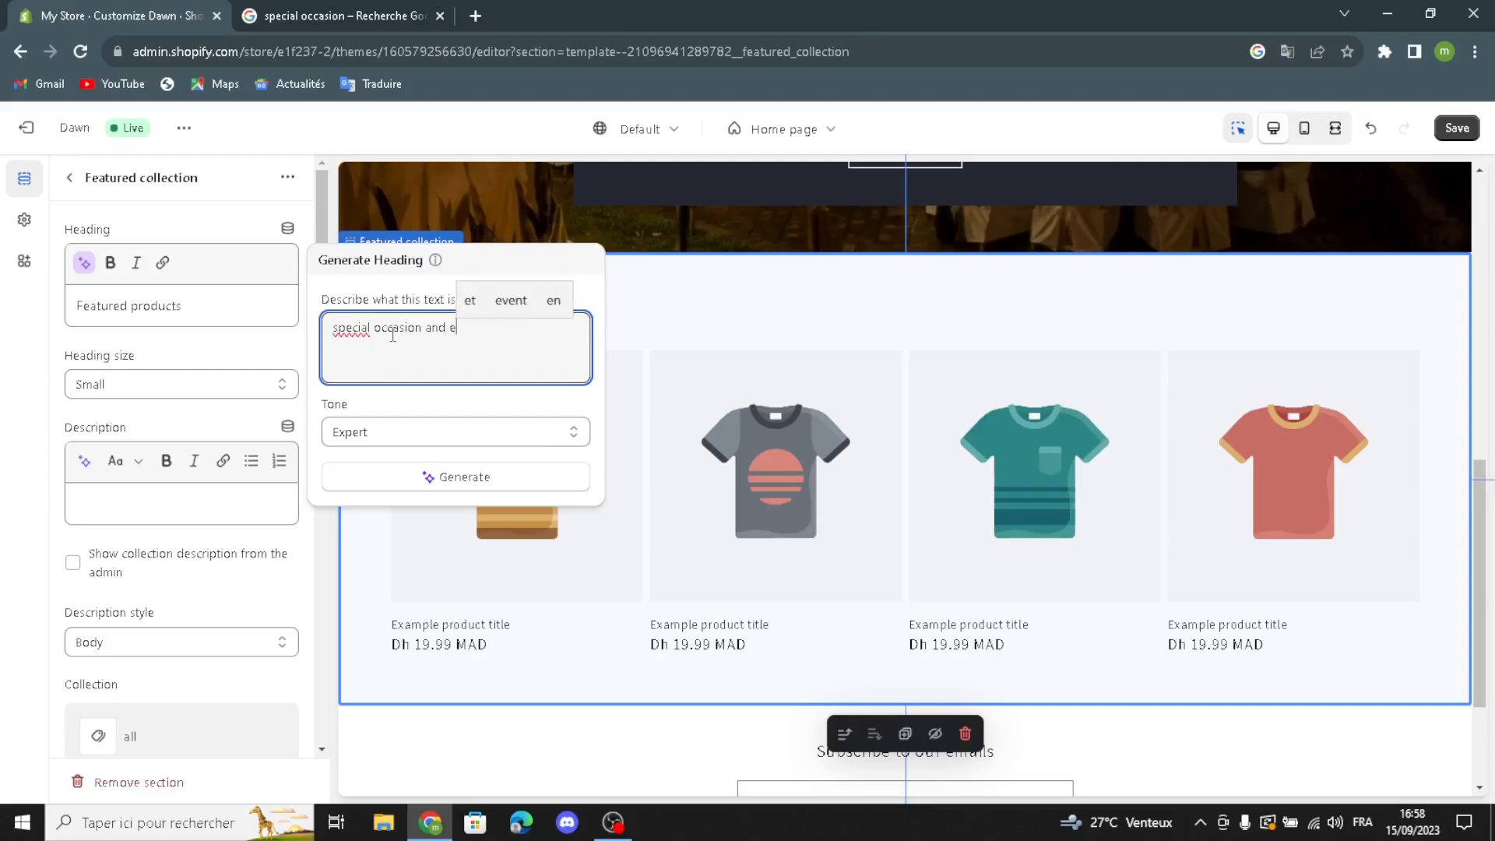
text(vent planning)
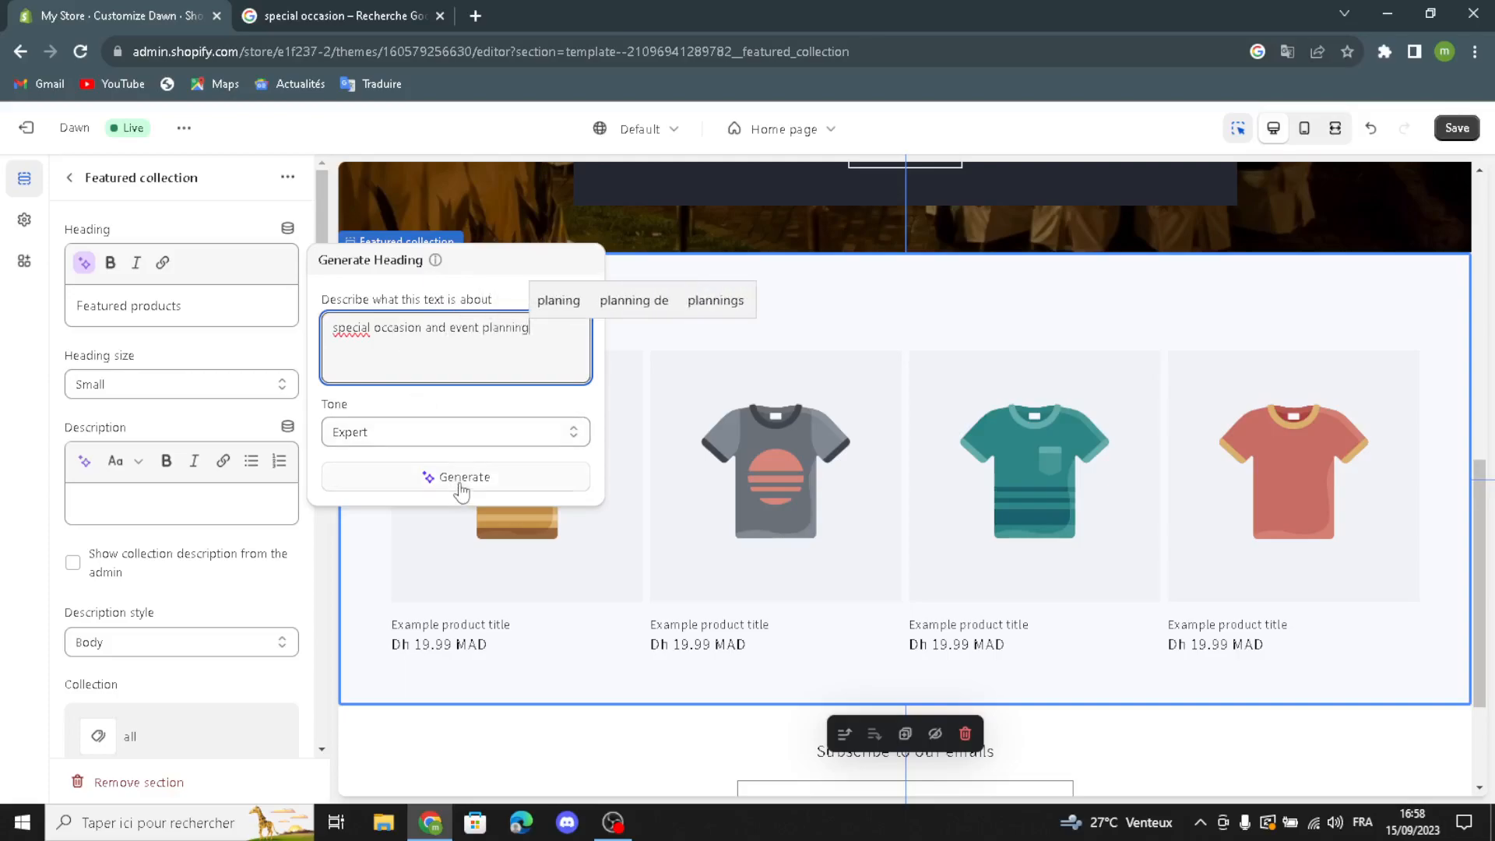
click(462, 478)
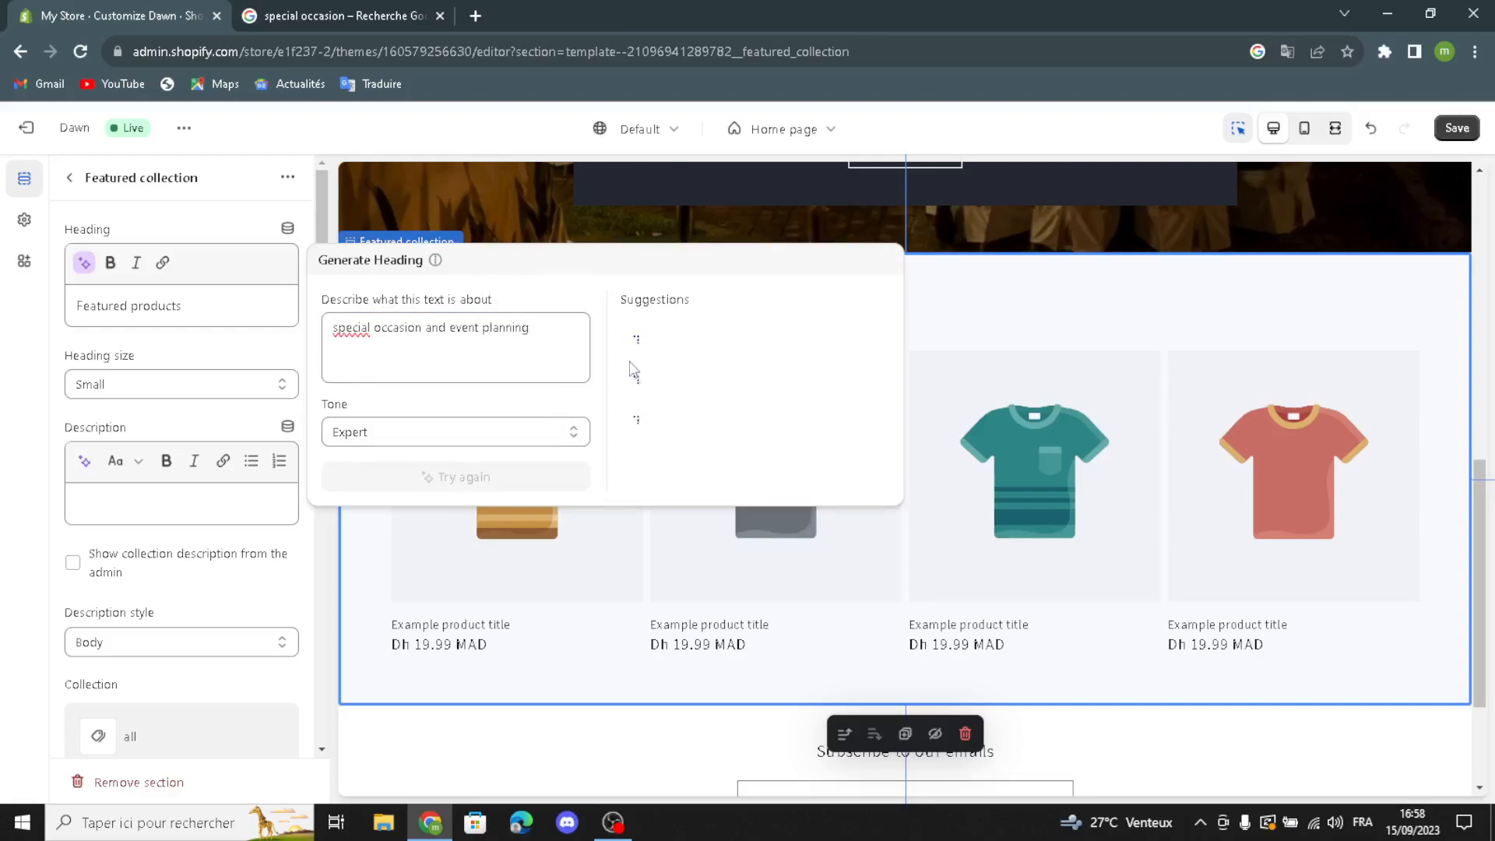
click(676, 360)
click(107, 401)
click(117, 443)
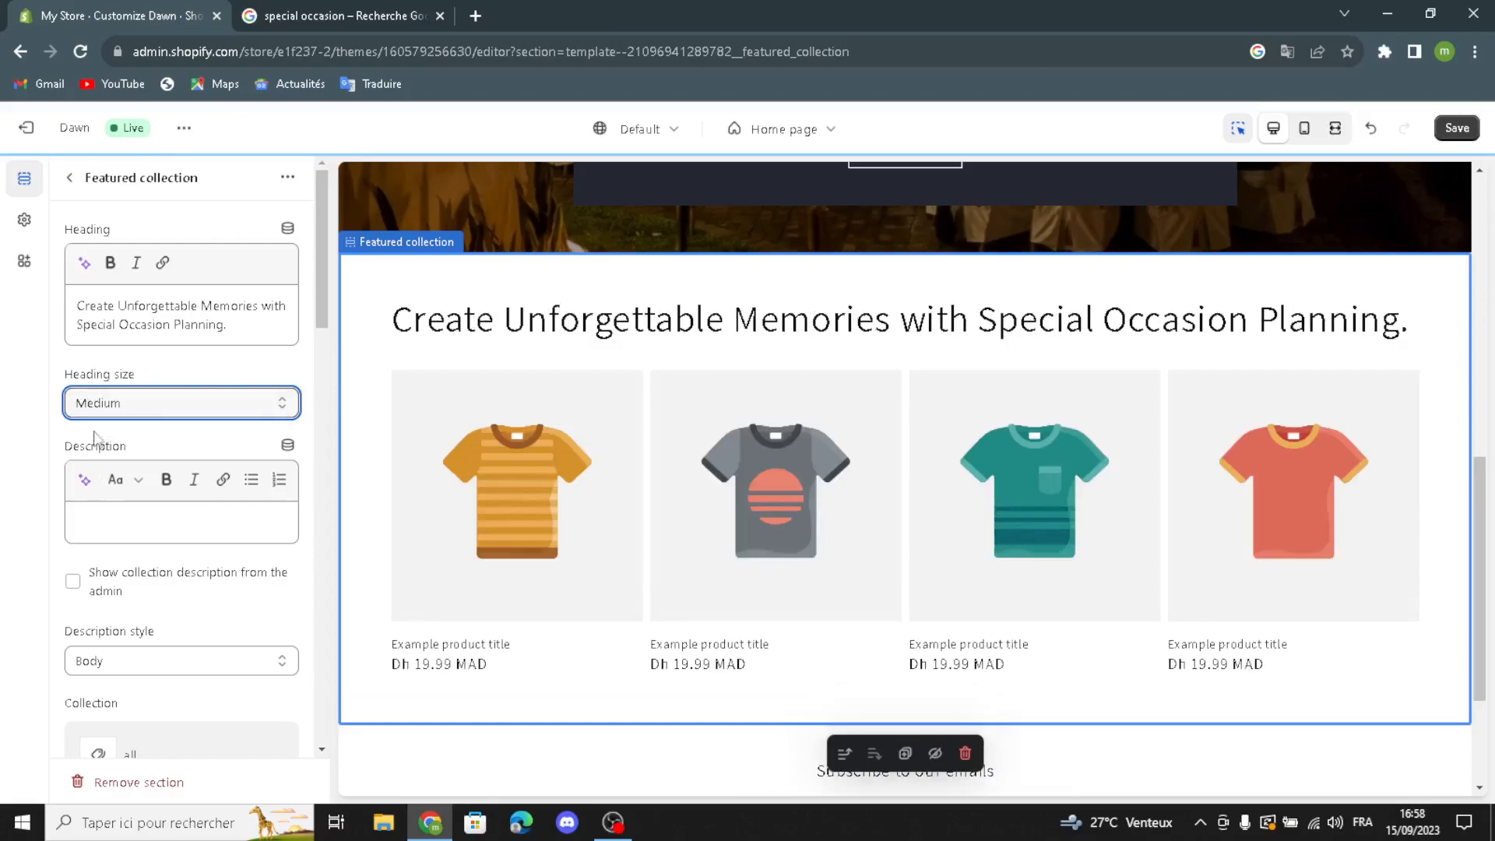
Step: Generate the featured collection description from "special occasion and event planning" and use the suggestion beginning "Create the perfect atmosphere for your special occasion or event"
click(84, 479)
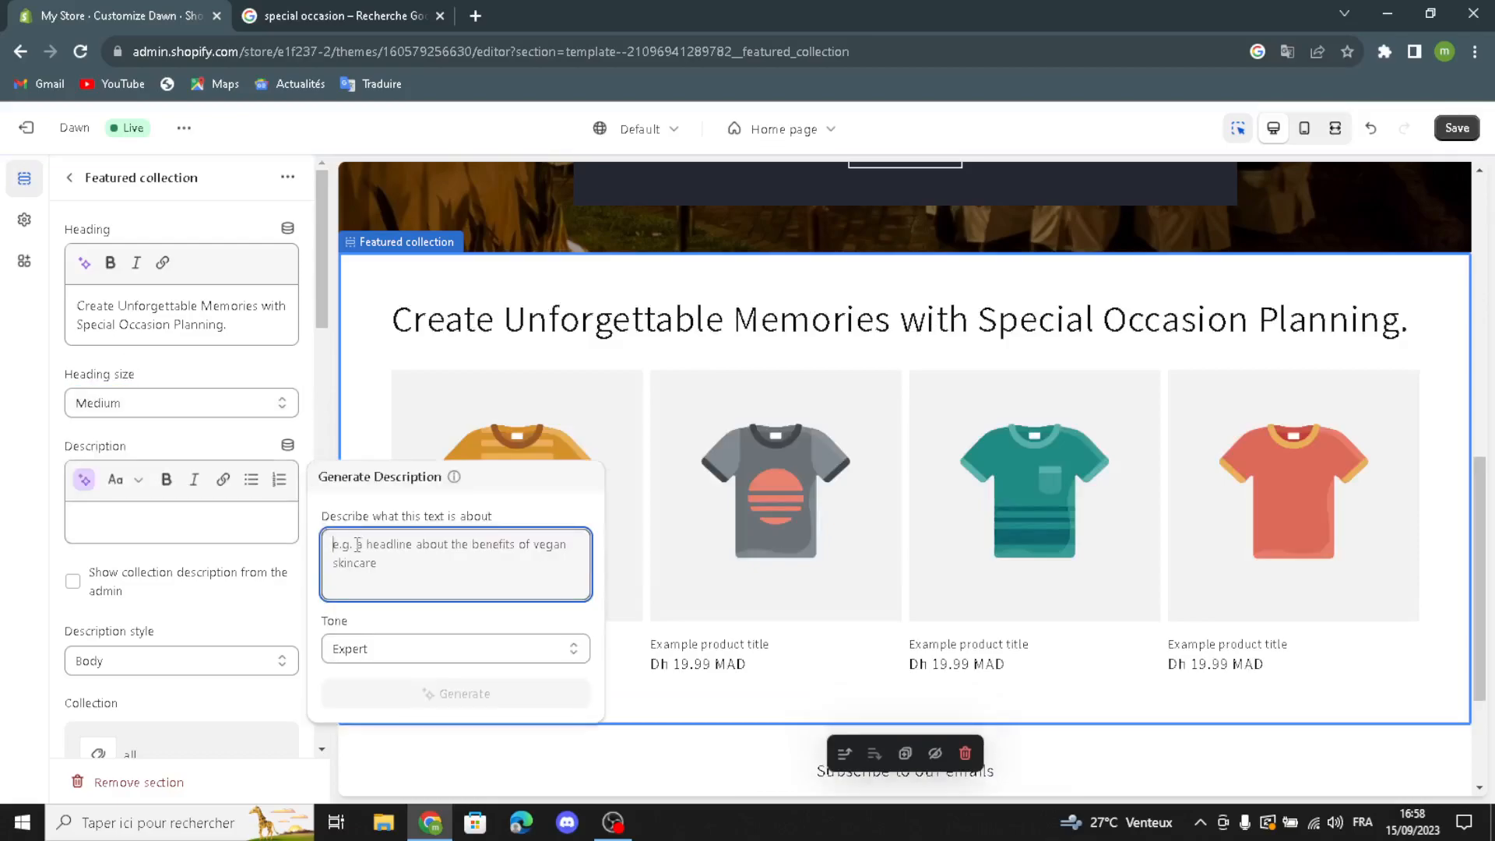
text(sp)
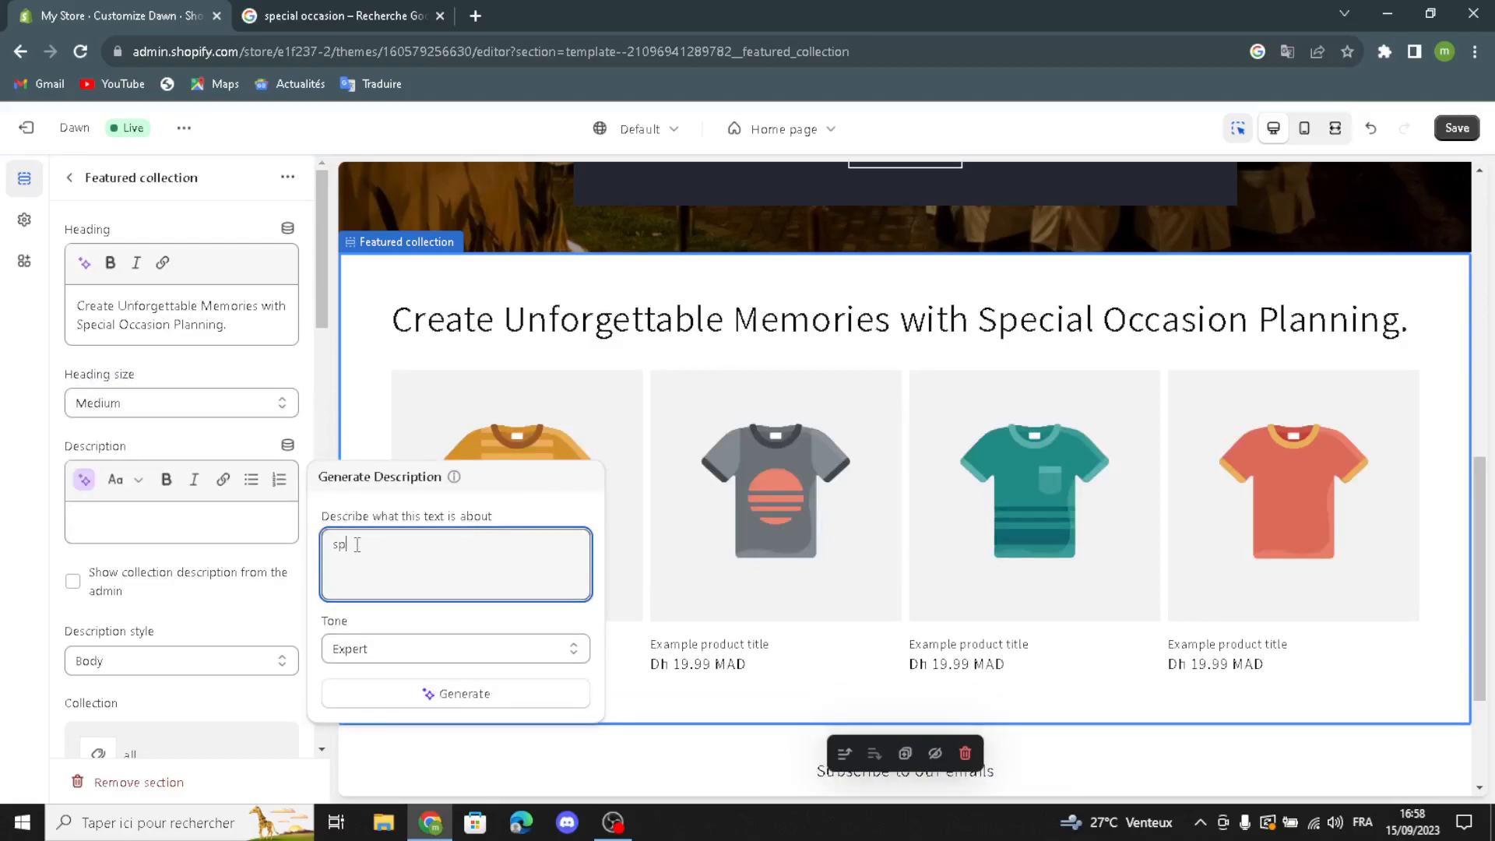
text(ecial )
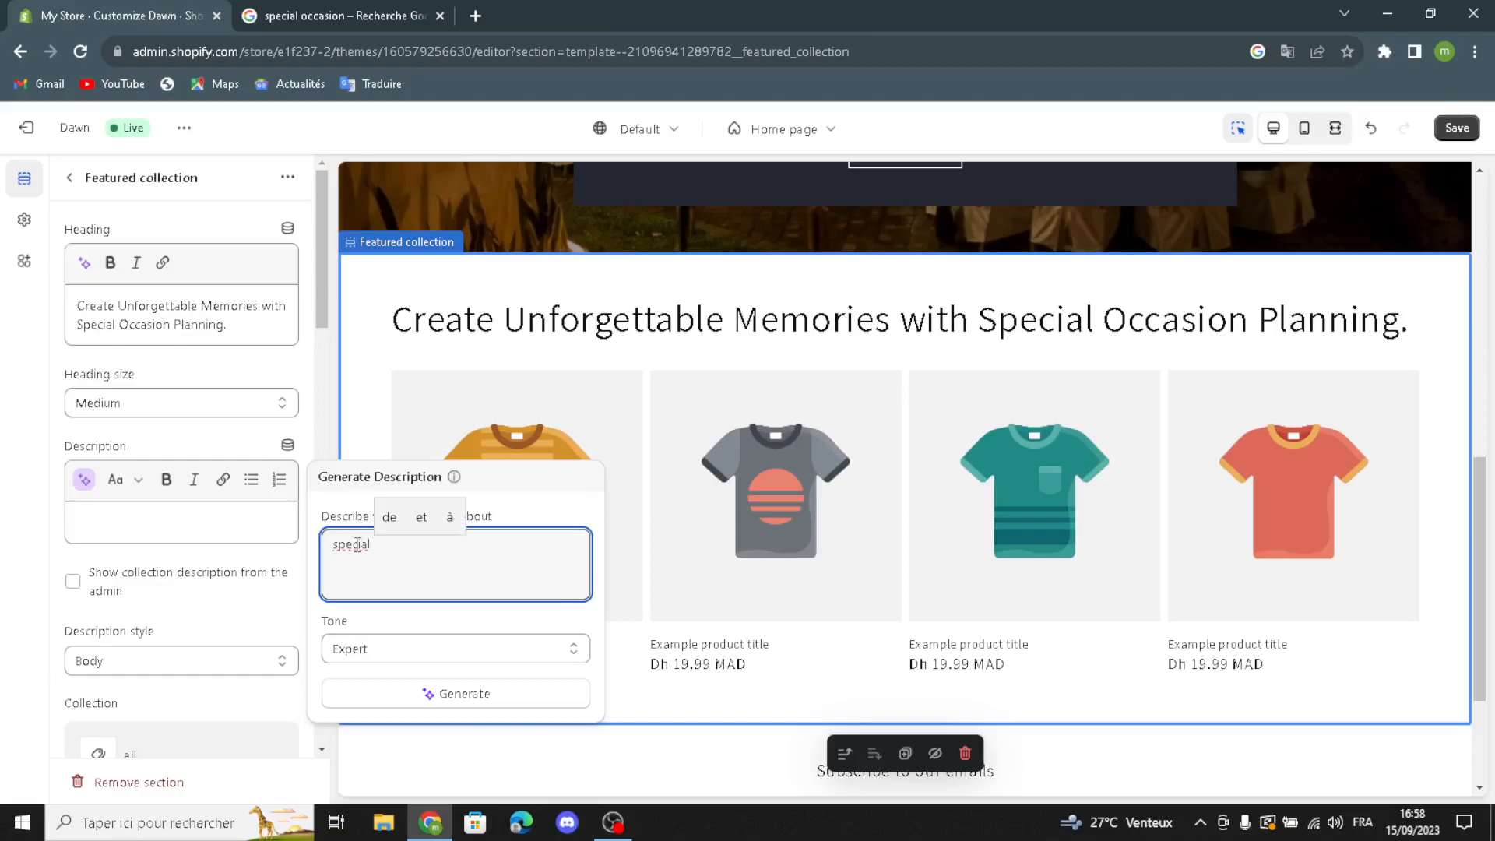
text(occa)
text(ion and e)
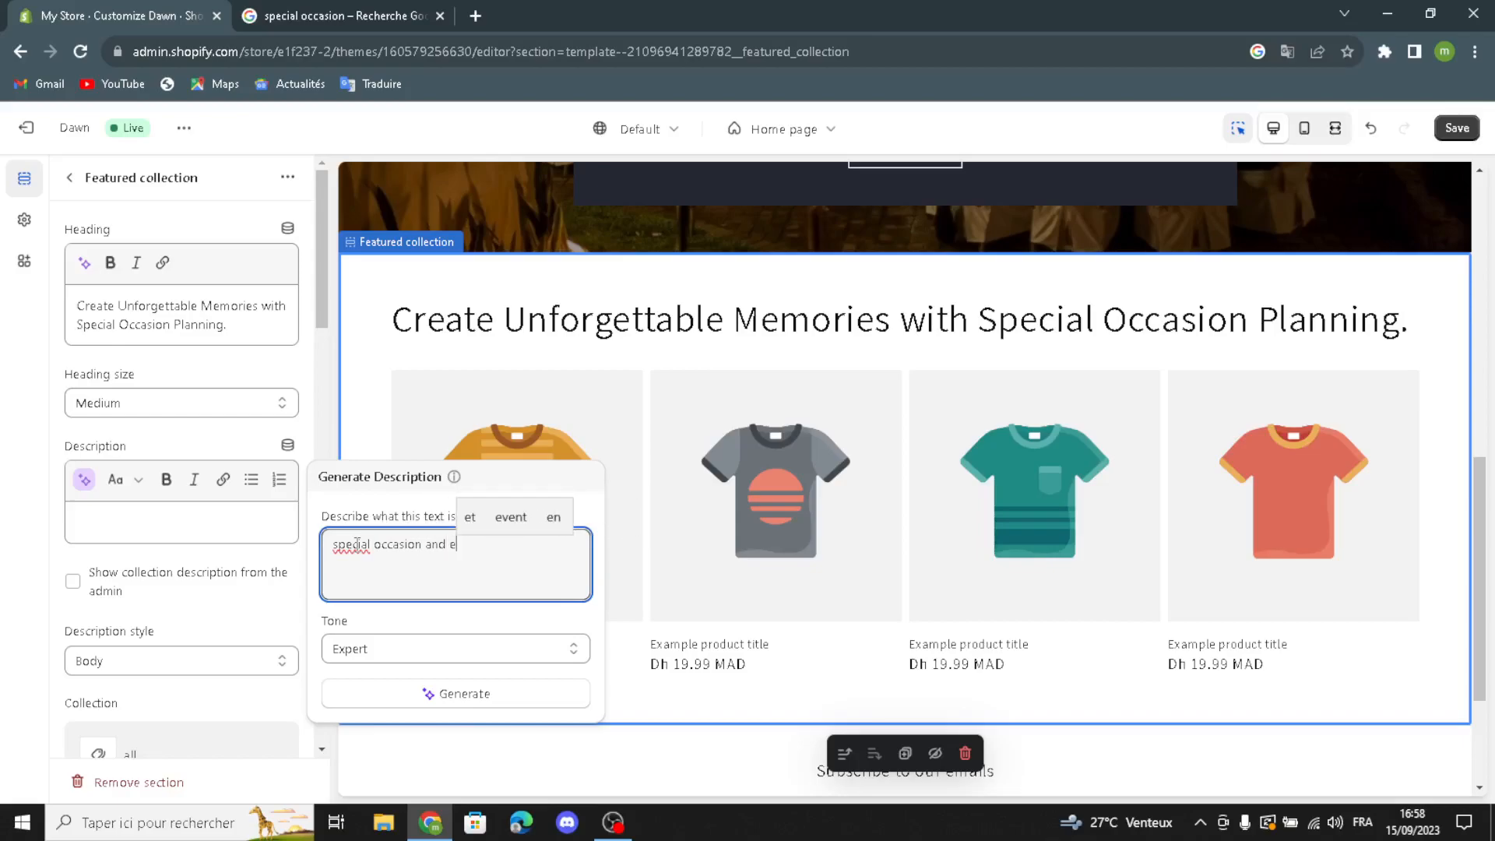
text(vent pl)
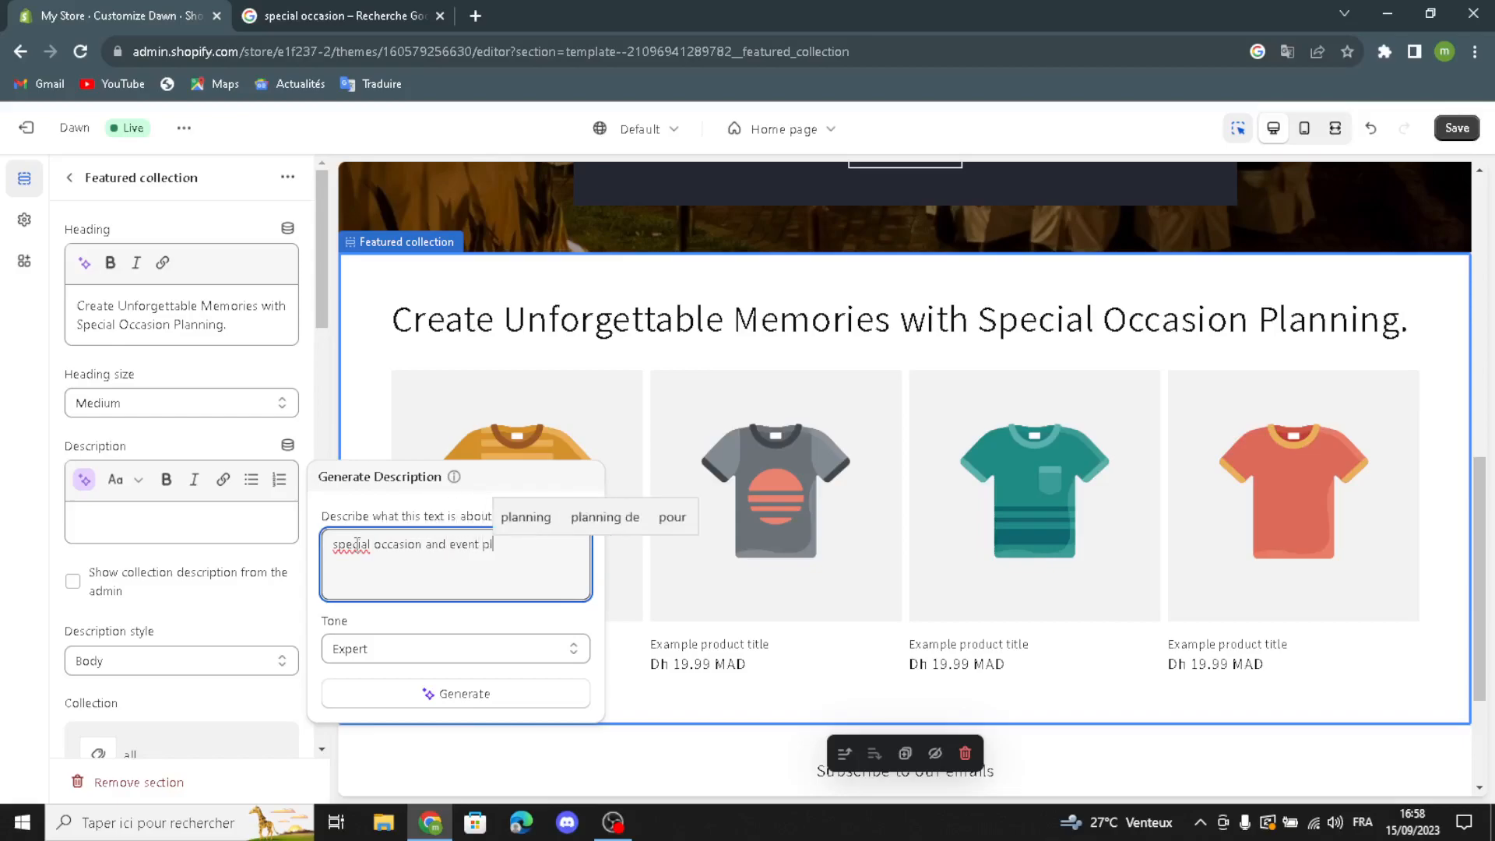
text(anning)
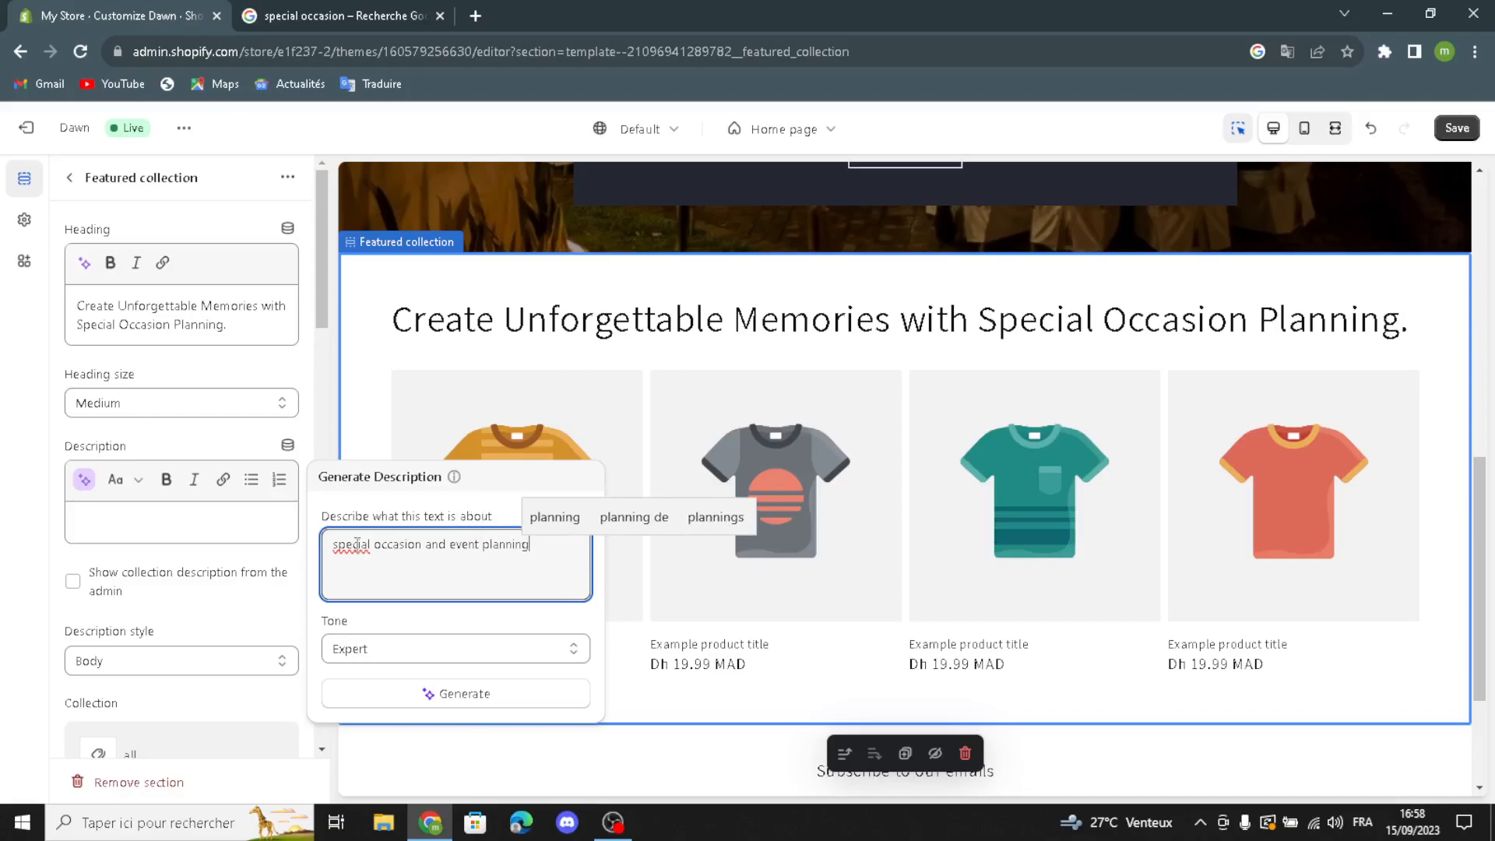
click(392, 704)
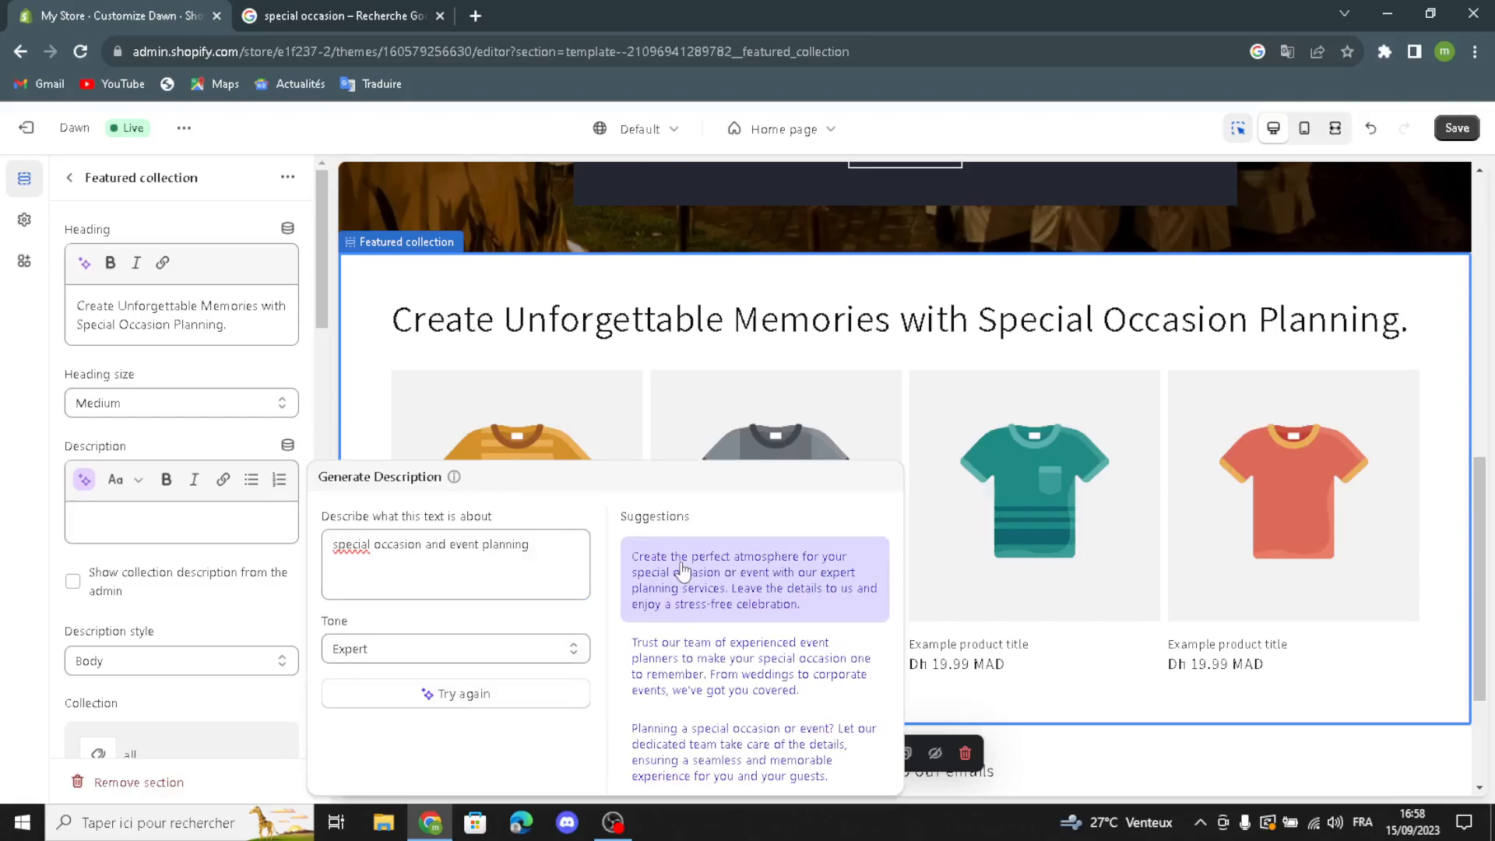
click(683, 571)
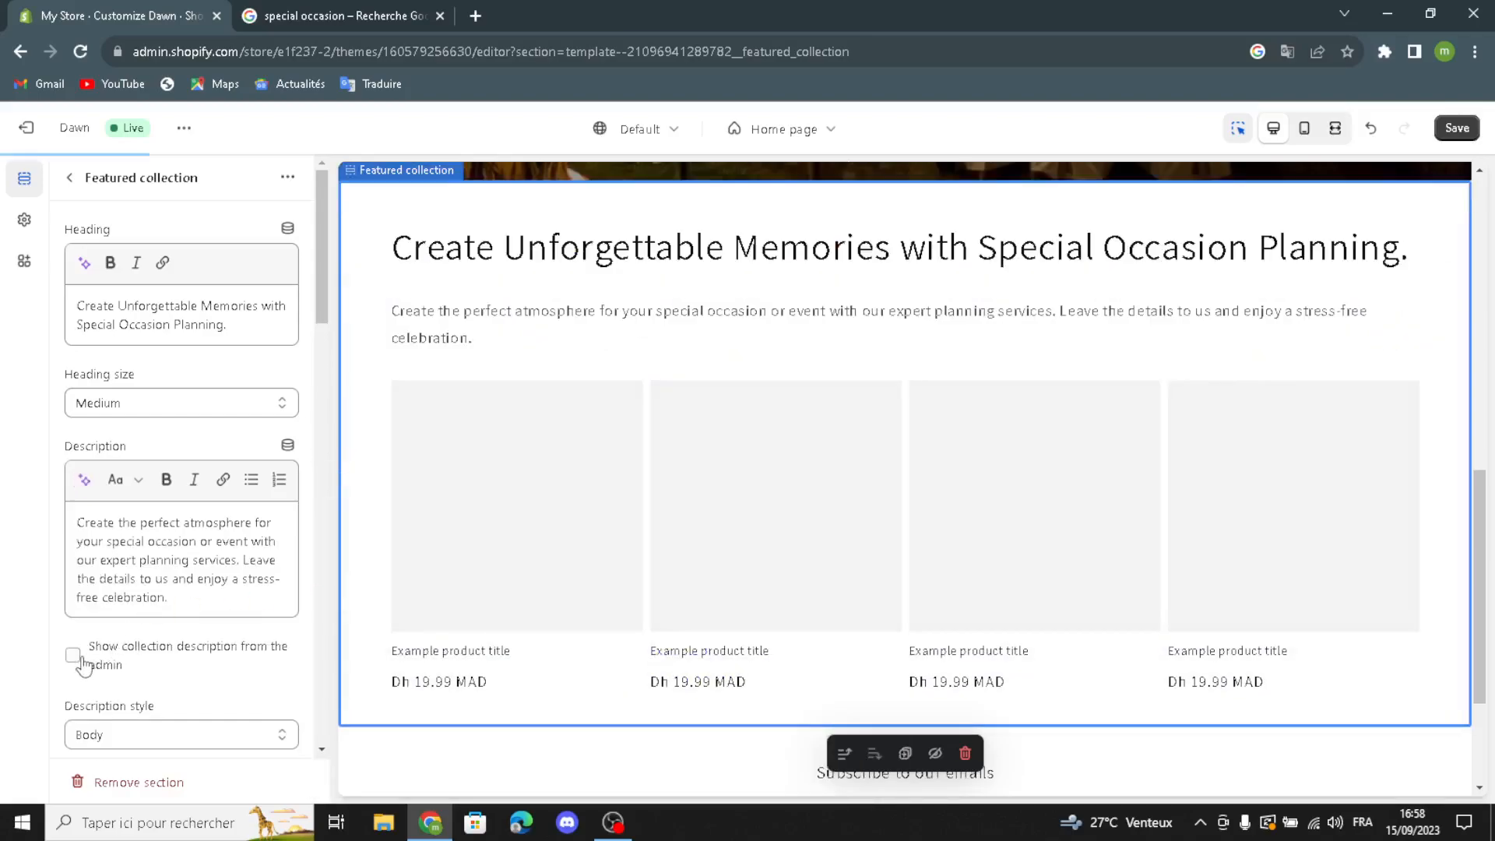
Step: Show the collection description from the admin in the featured collection and keep the description style as Body
click(118, 679)
scroll(146, 667, down, 1)
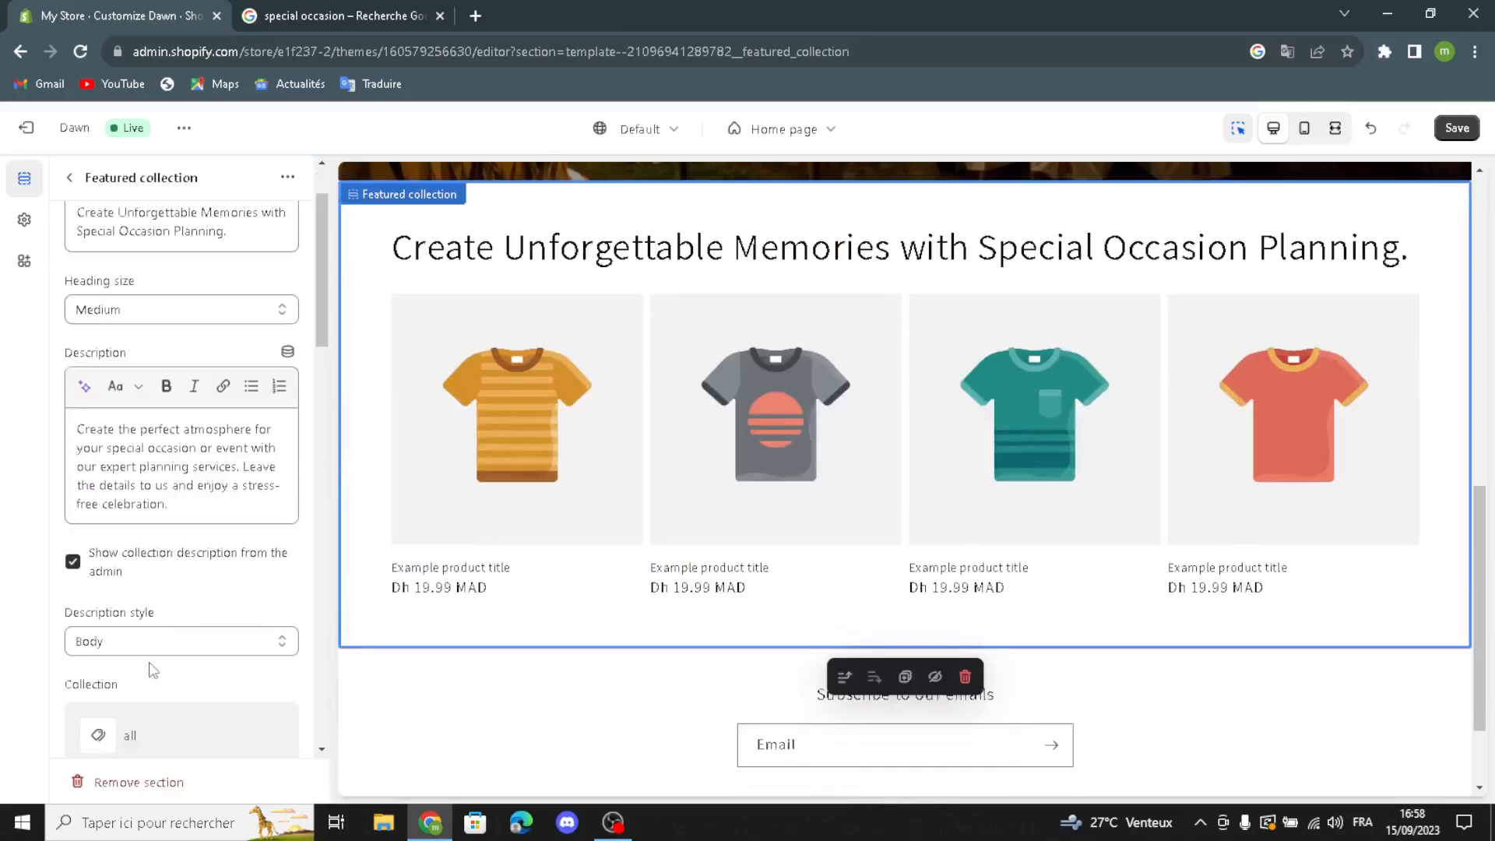
click(142, 652)
click(139, 658)
Step: Make the featured collection's products full width and enable the carousel on desktop
scroll(133, 710, down, 2)
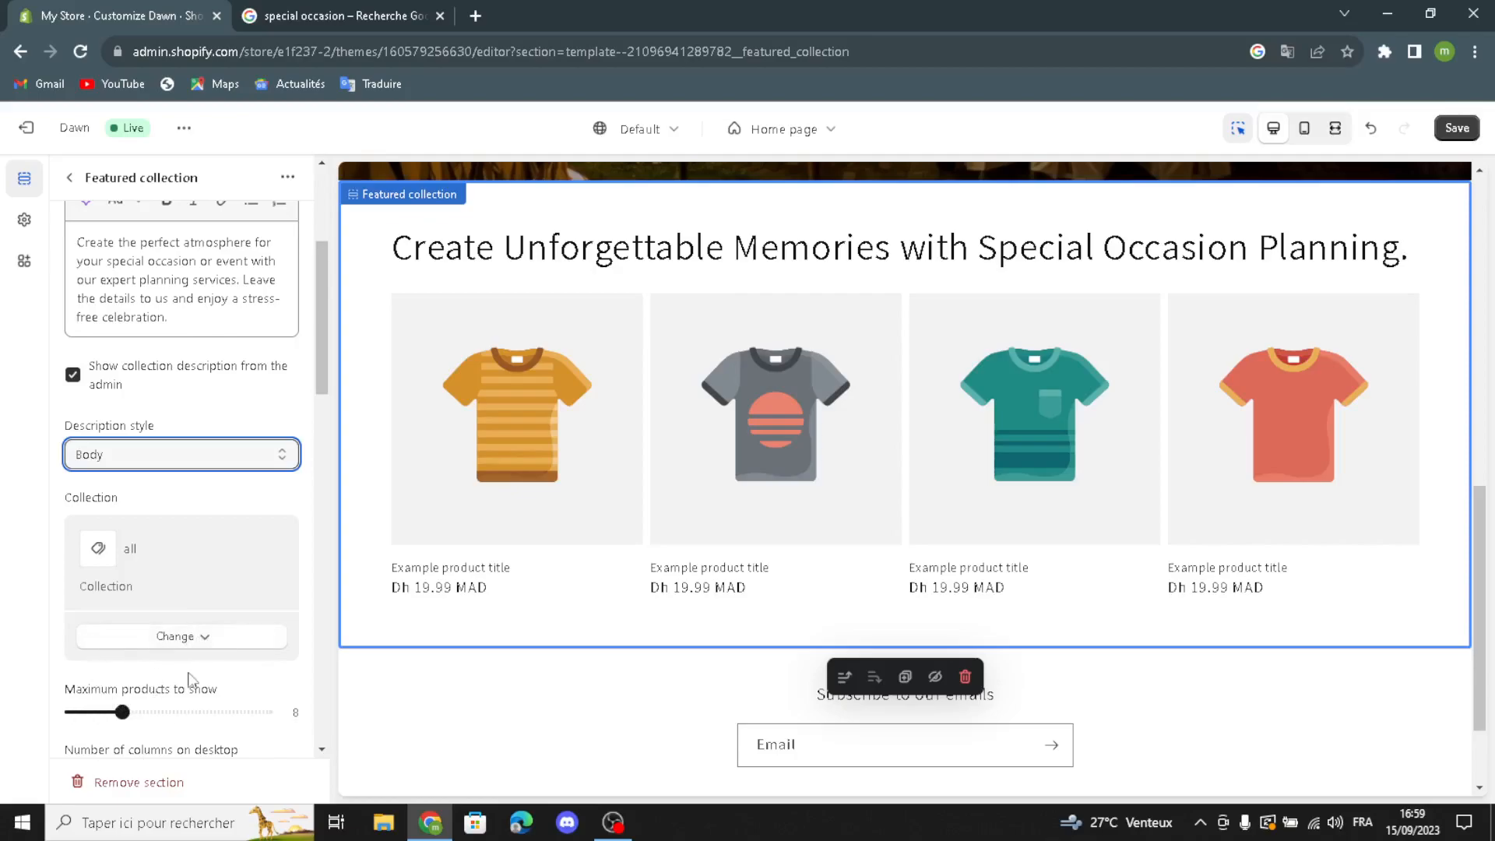
scroll(166, 683, down, 1)
scroll(85, 724, down, 1)
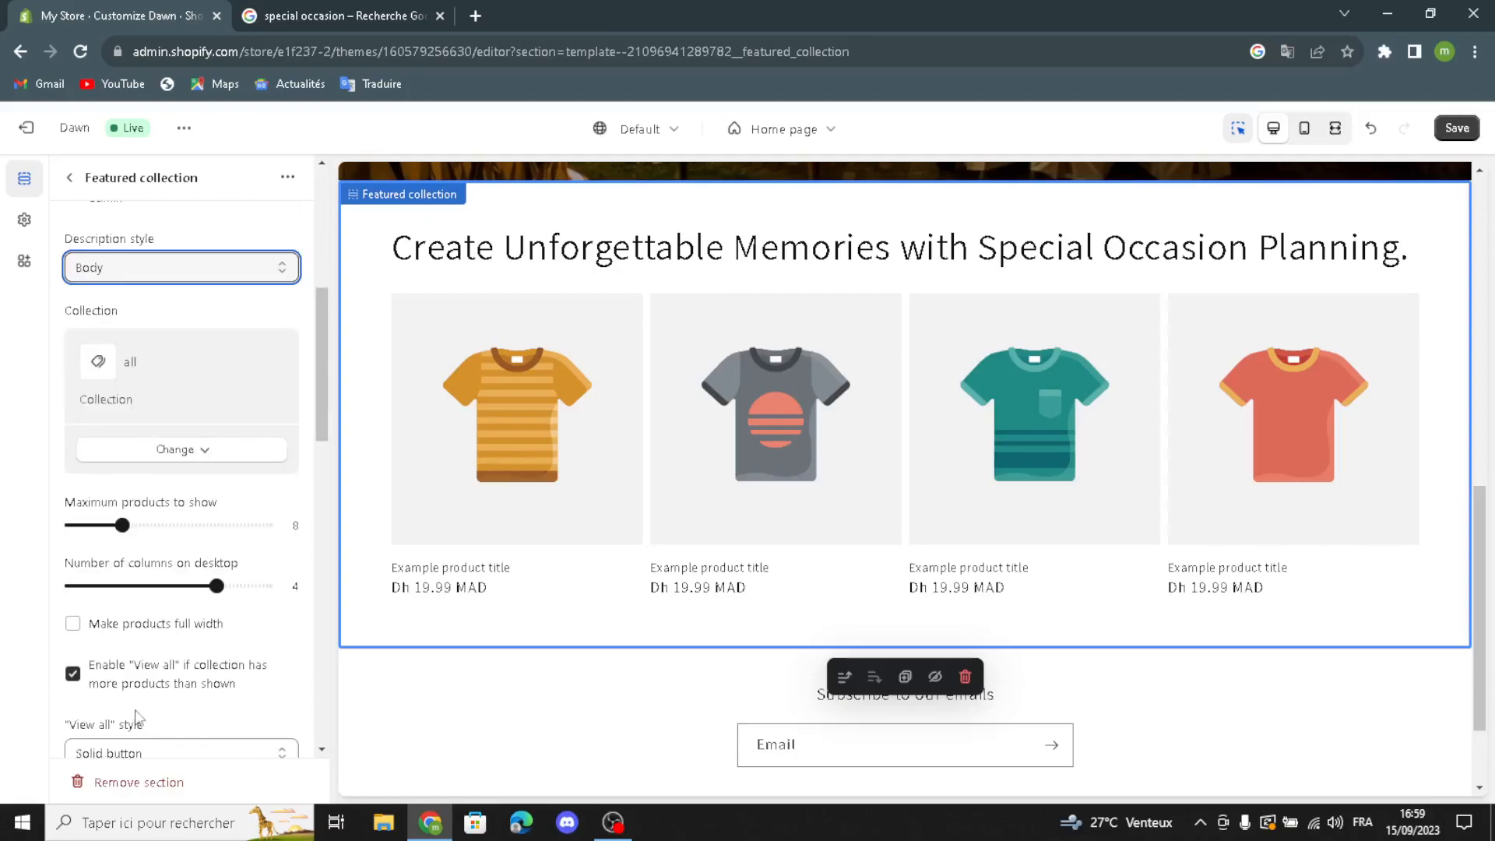
click(73, 623)
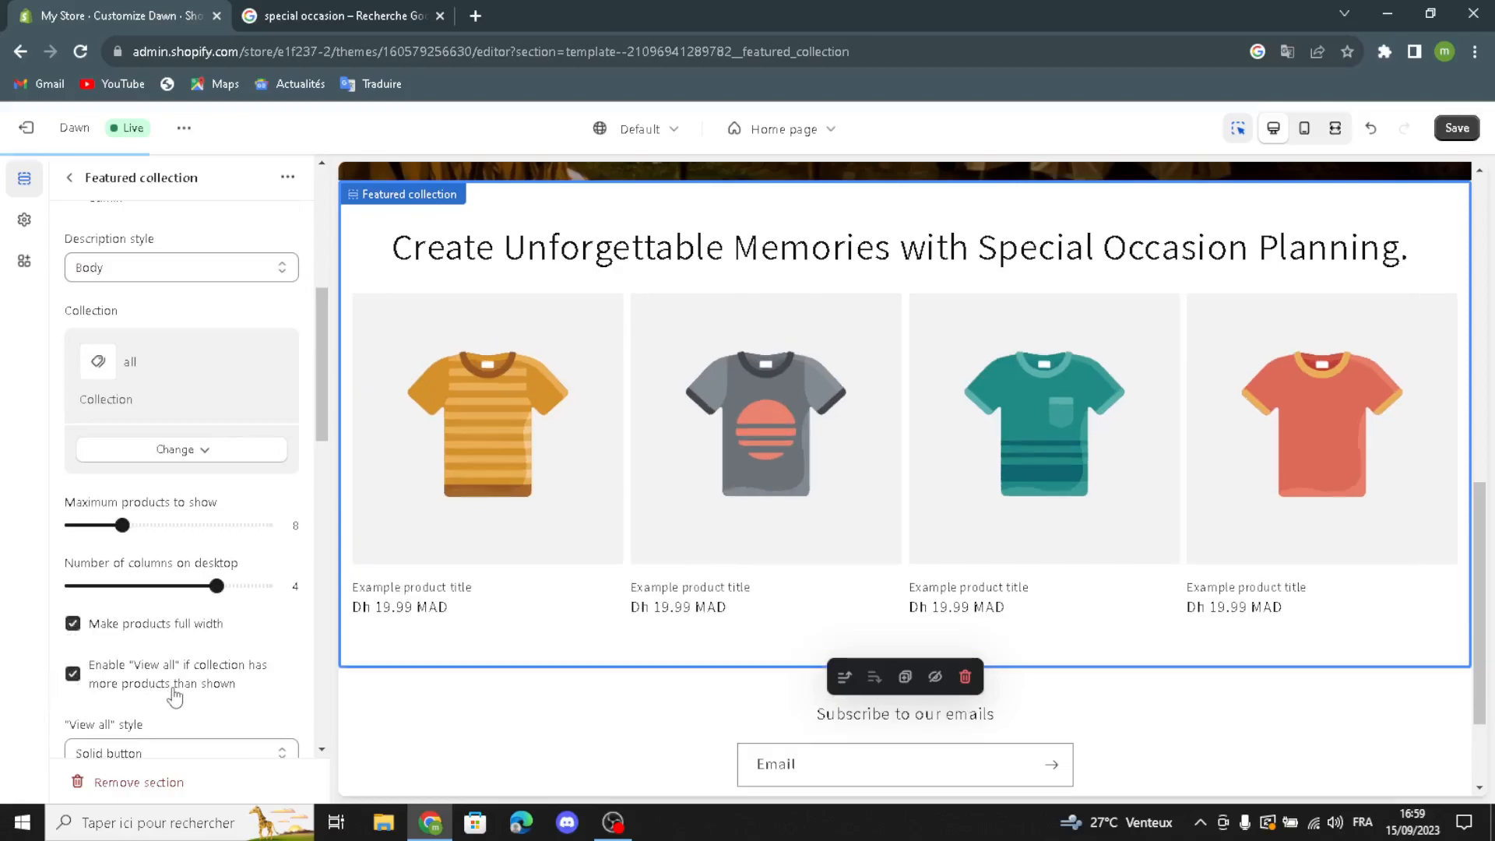
scroll(166, 673, down, 3)
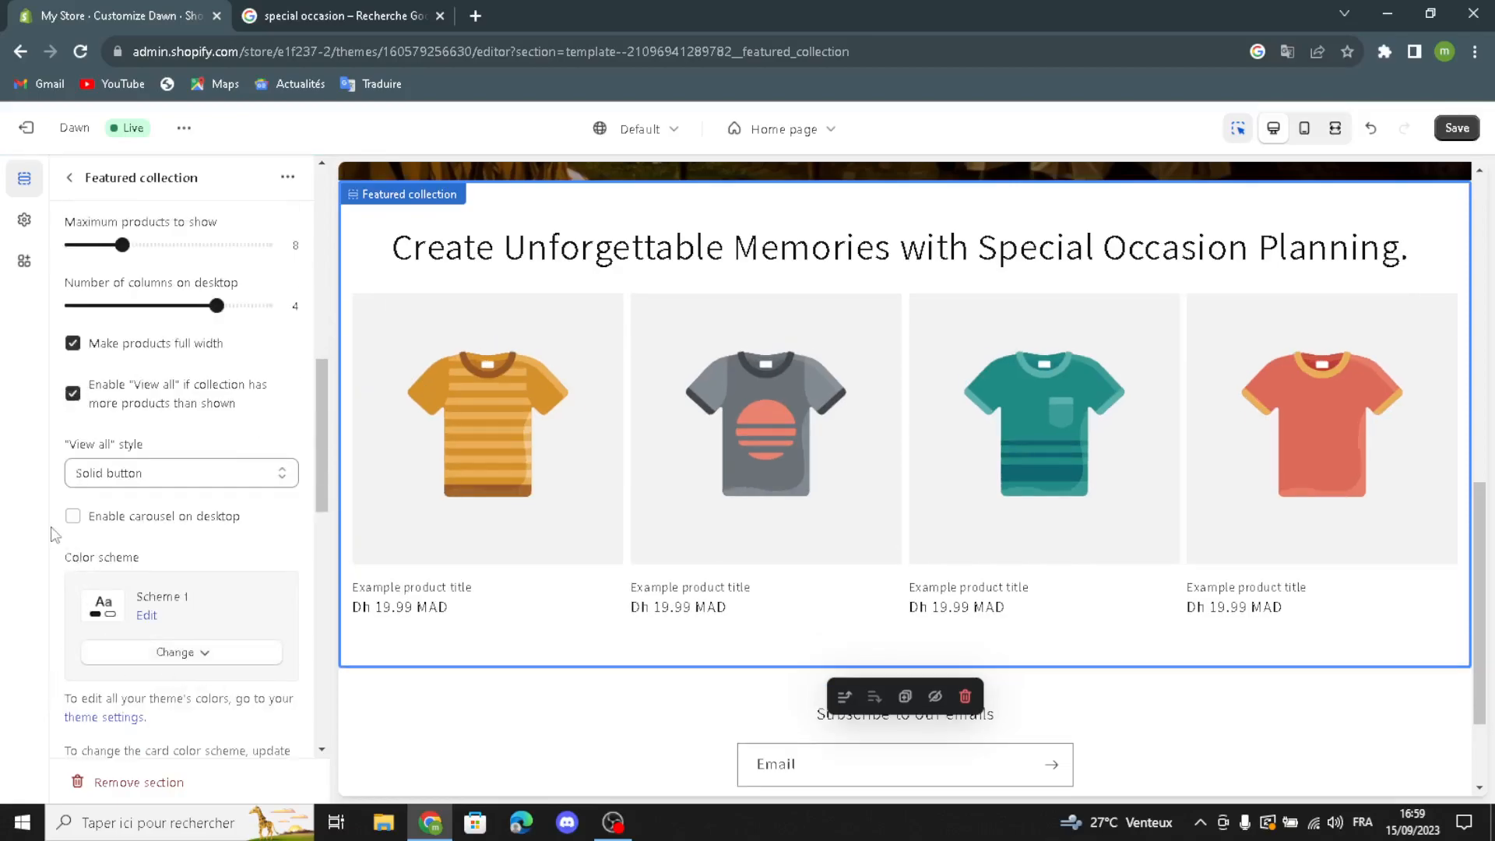
click(72, 516)
Step: Show the vendor and product rating on the product cards, and enable the quick add button and swipe on mobile
scroll(155, 733, down, 2)
scroll(214, 642, down, 2)
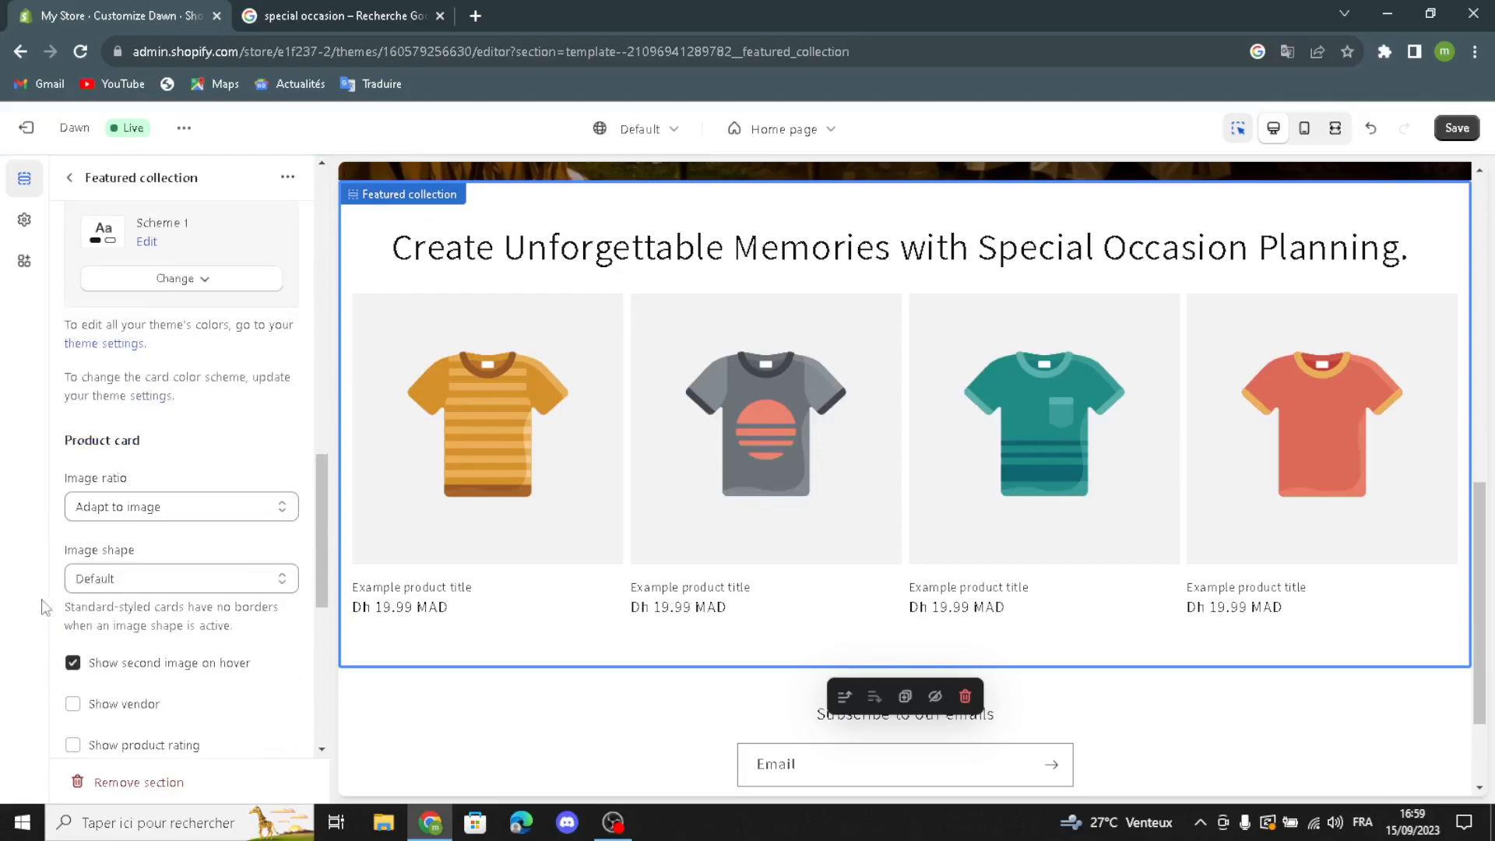
scroll(91, 668, down, 1)
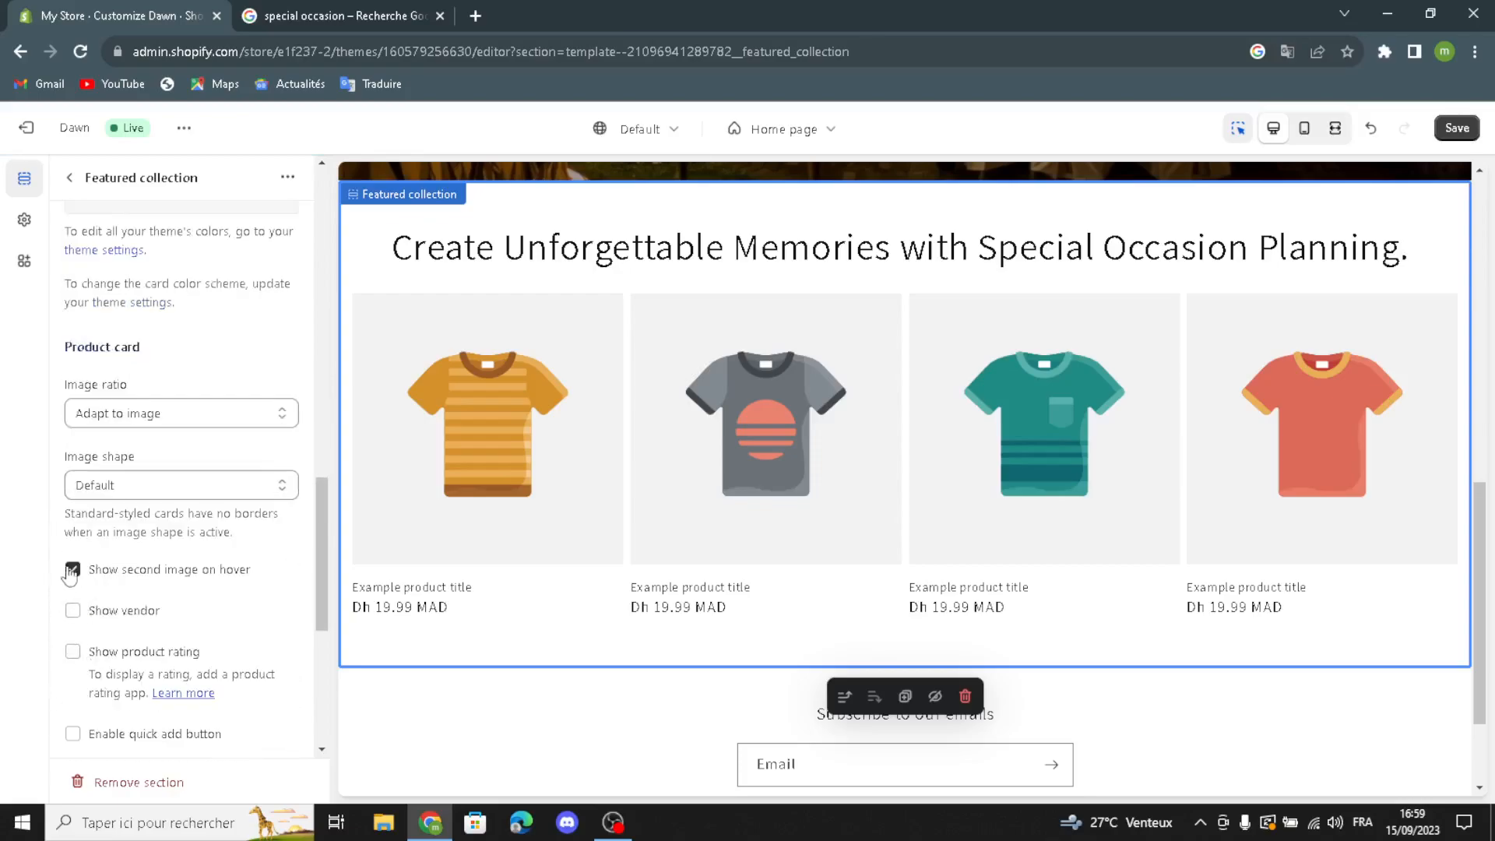
click(72, 610)
click(72, 652)
click(76, 739)
scroll(117, 735, down, 2)
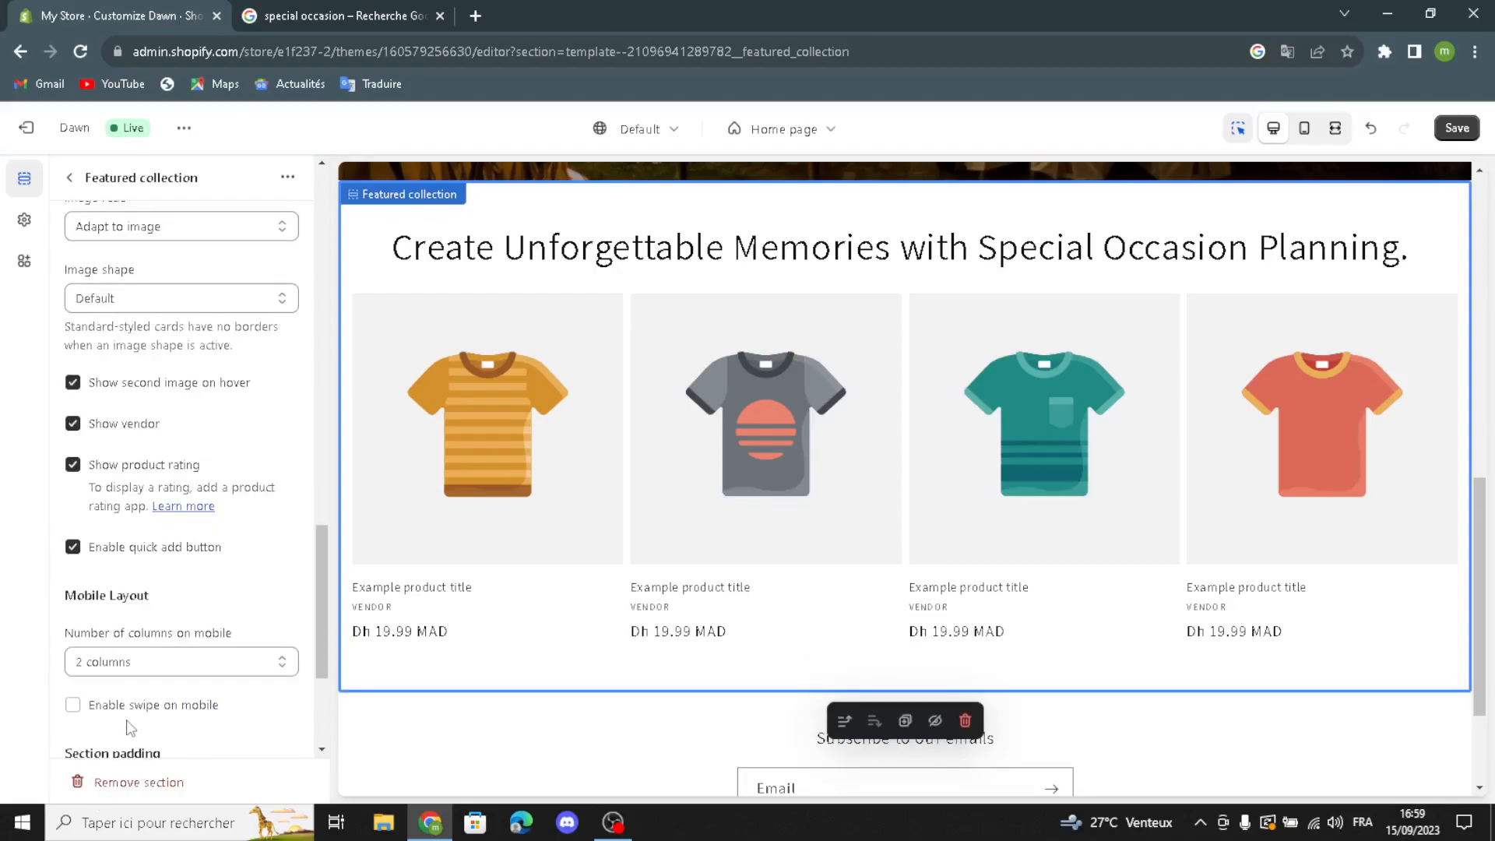
click(75, 707)
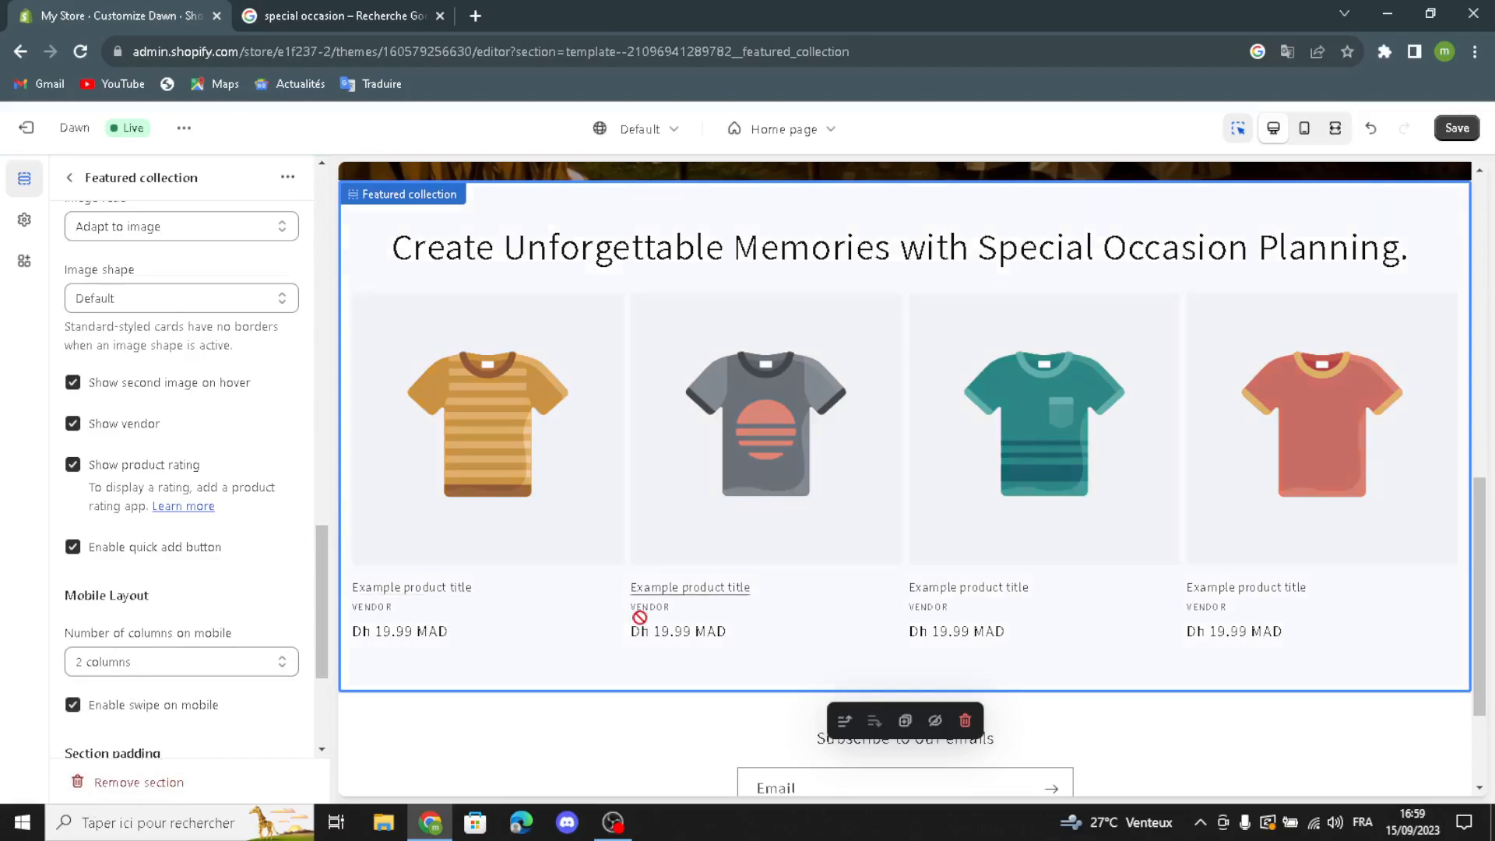
Step: Review the section types that can be added to the home page template beneath the featured collection
scroll(109, 277, up, 3)
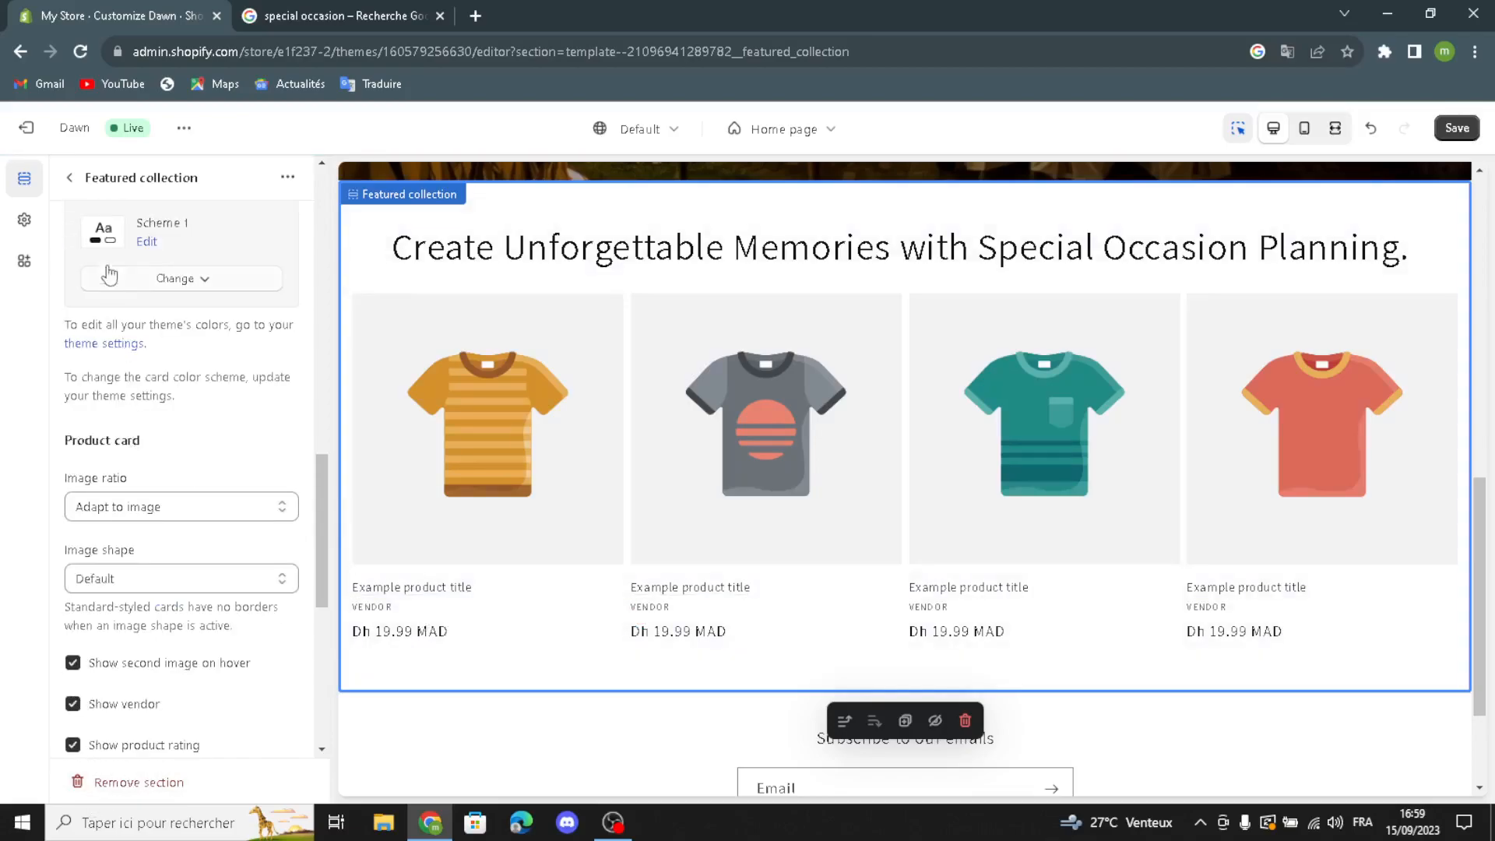
click(69, 178)
click(121, 582)
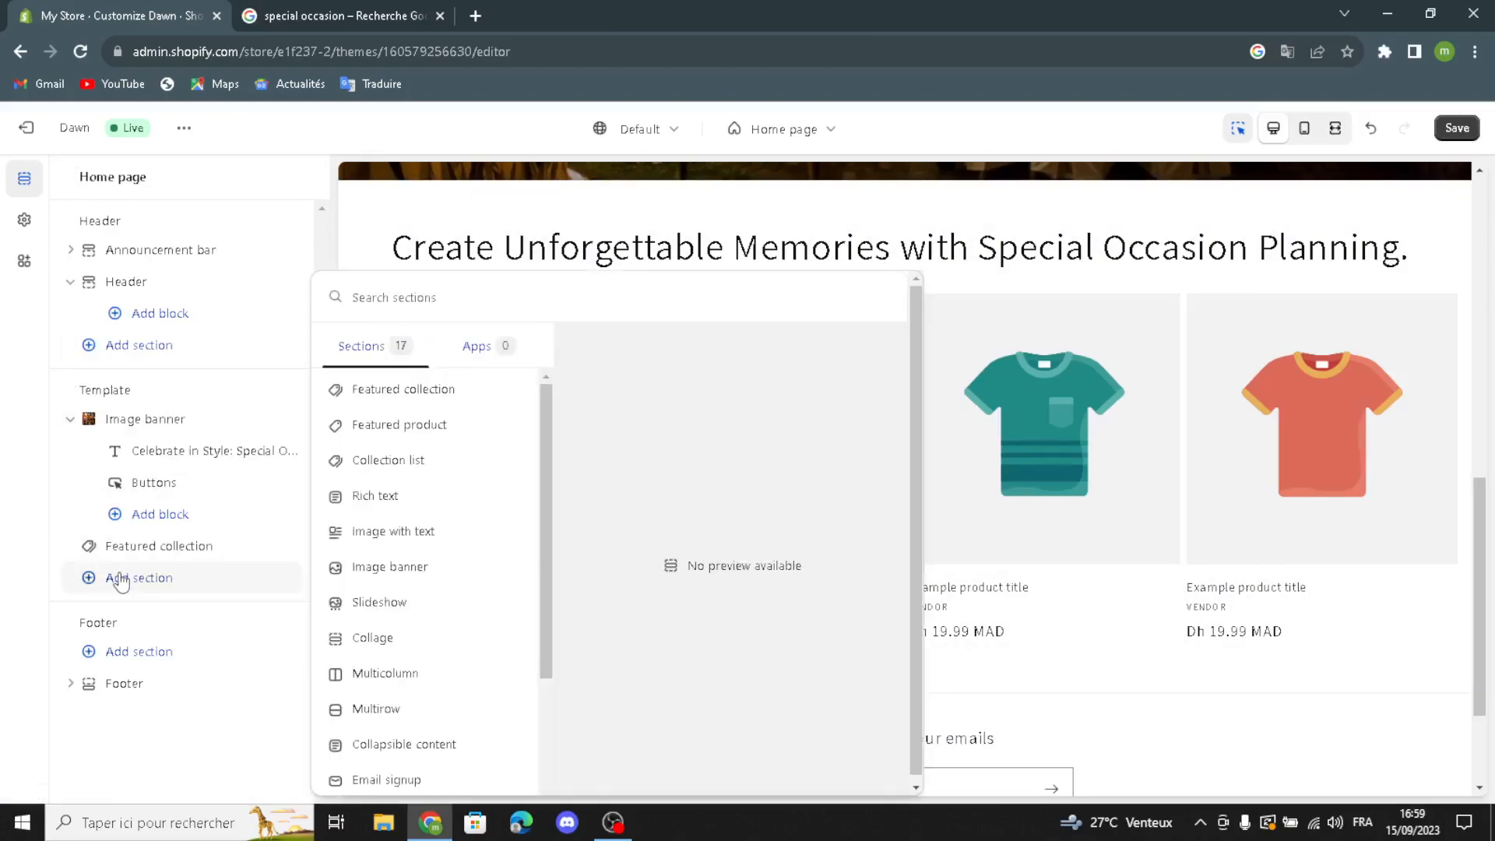
scroll(395, 591, down, 2)
scroll(394, 590, up, 2)
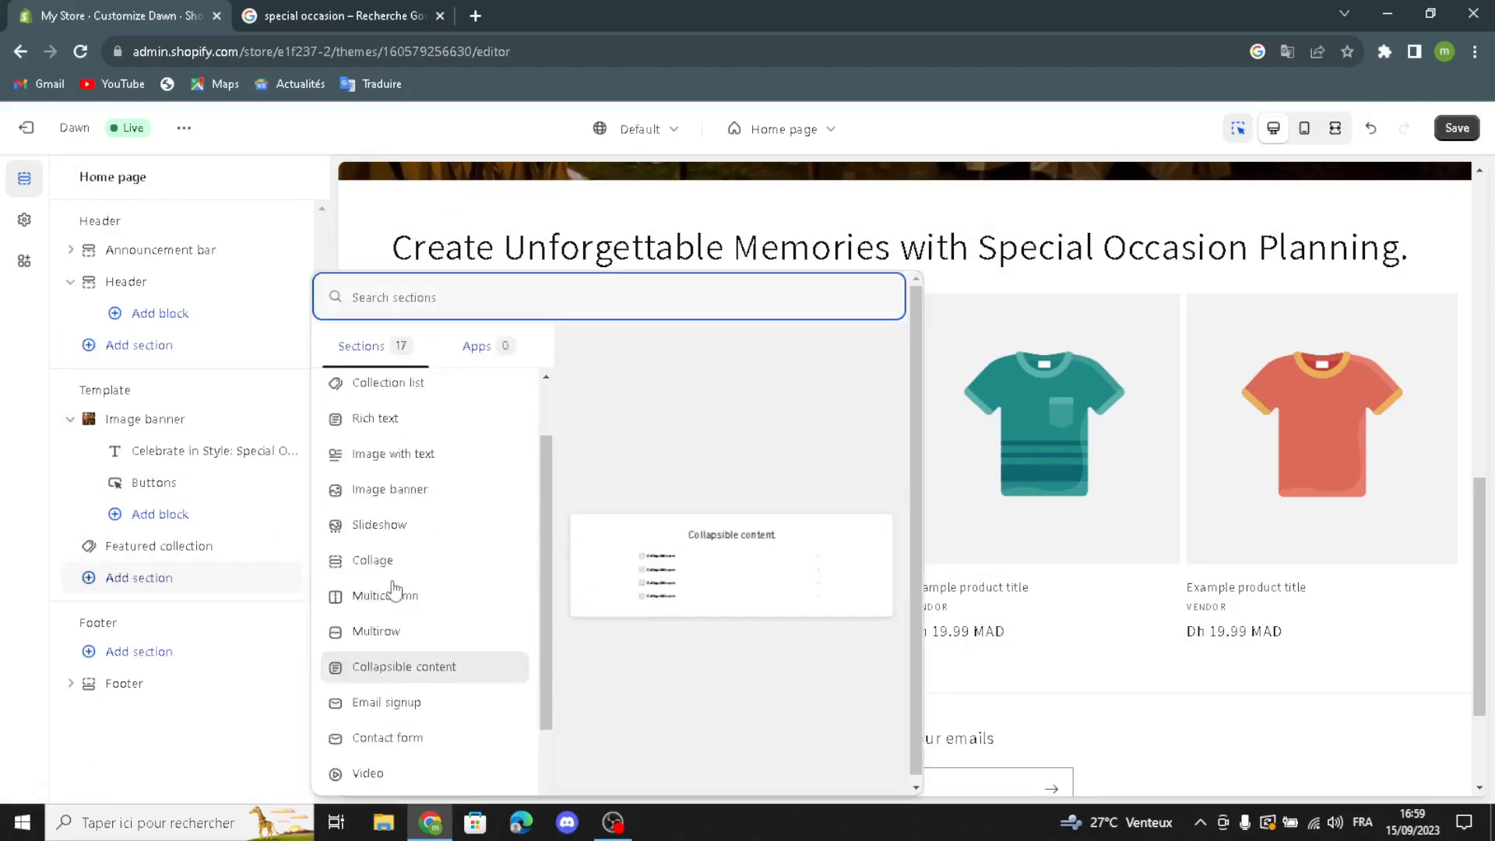
click(4, 692)
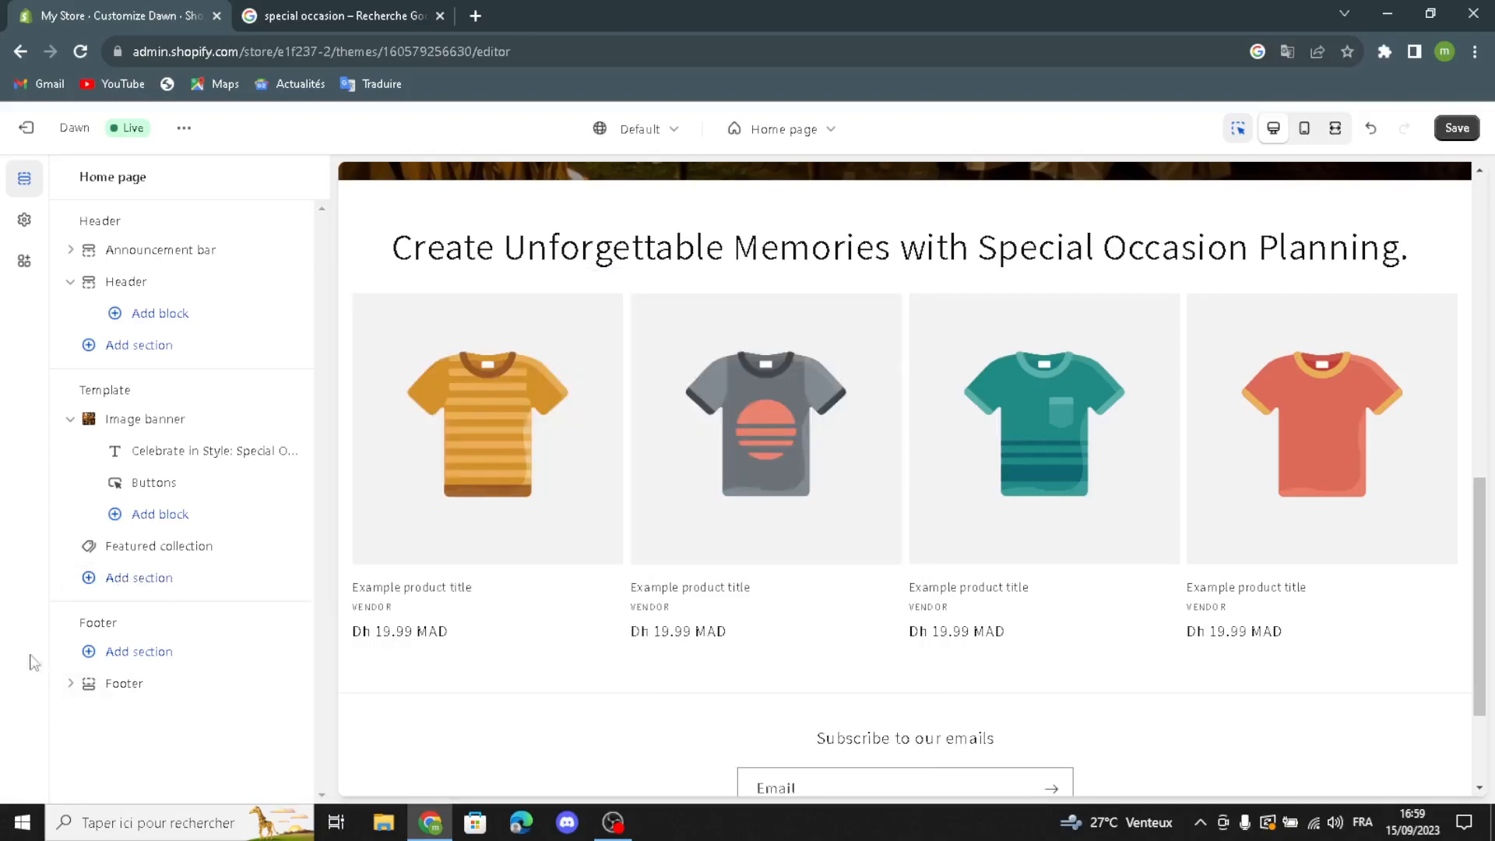
Step: Examine the footer's color scheme, email signup, Follow on Shop and social media settings, and check the home page preview
click(90, 693)
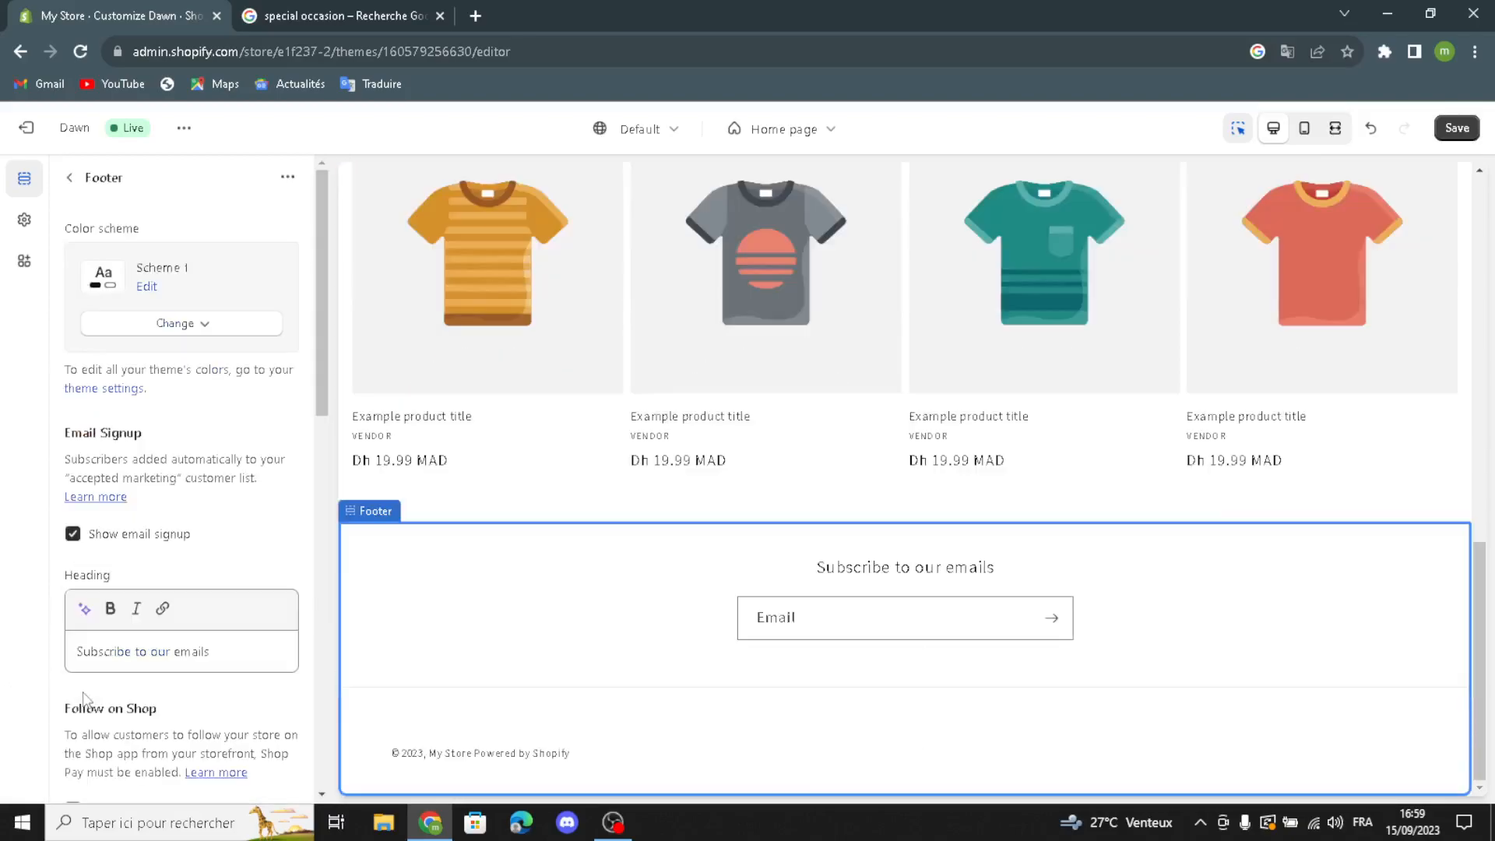
click(148, 333)
click(148, 333)
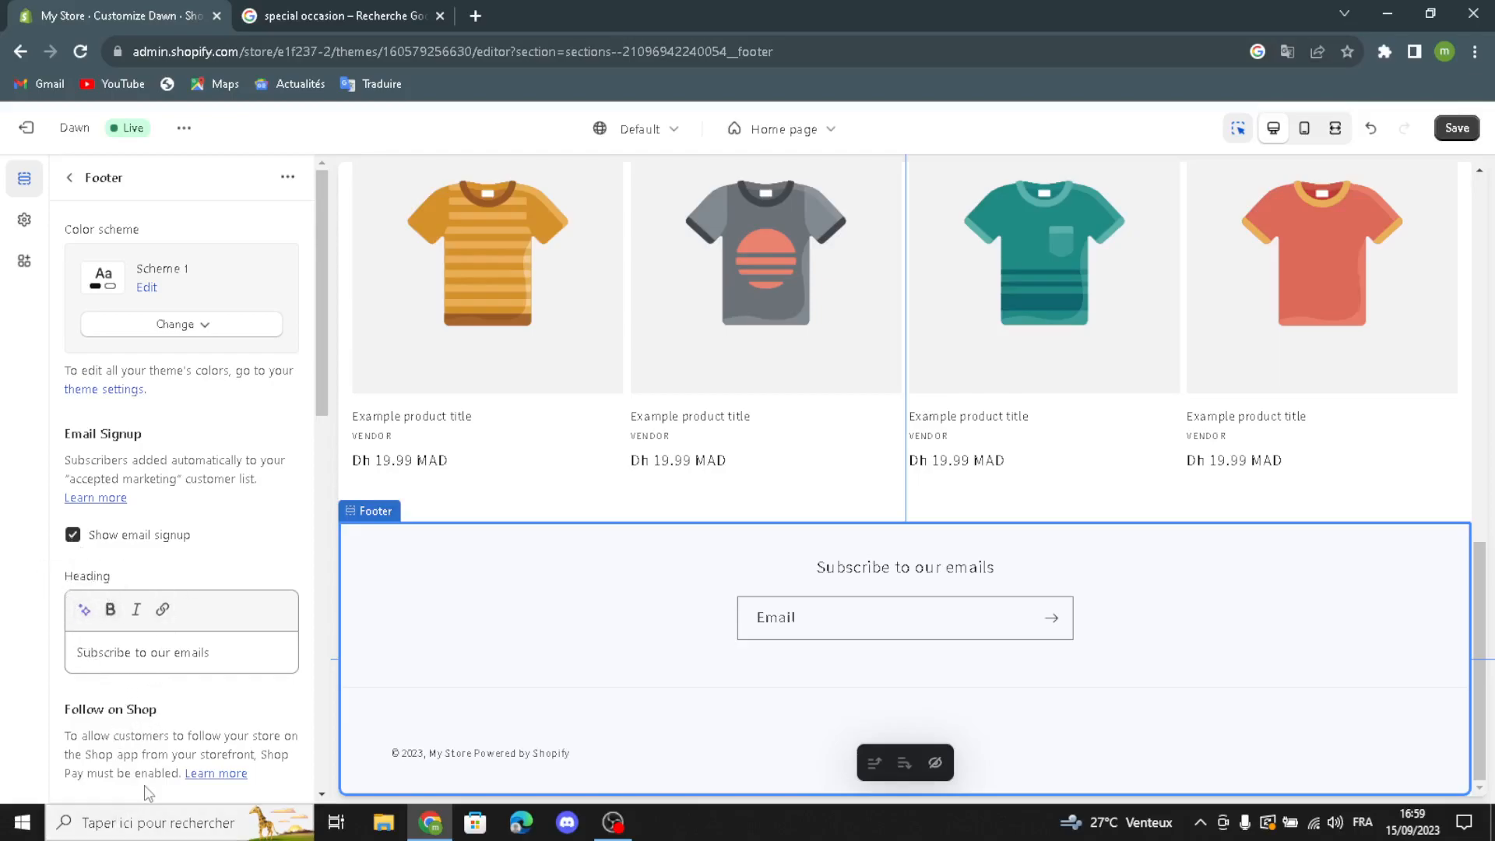
scroll(162, 728, down, 3)
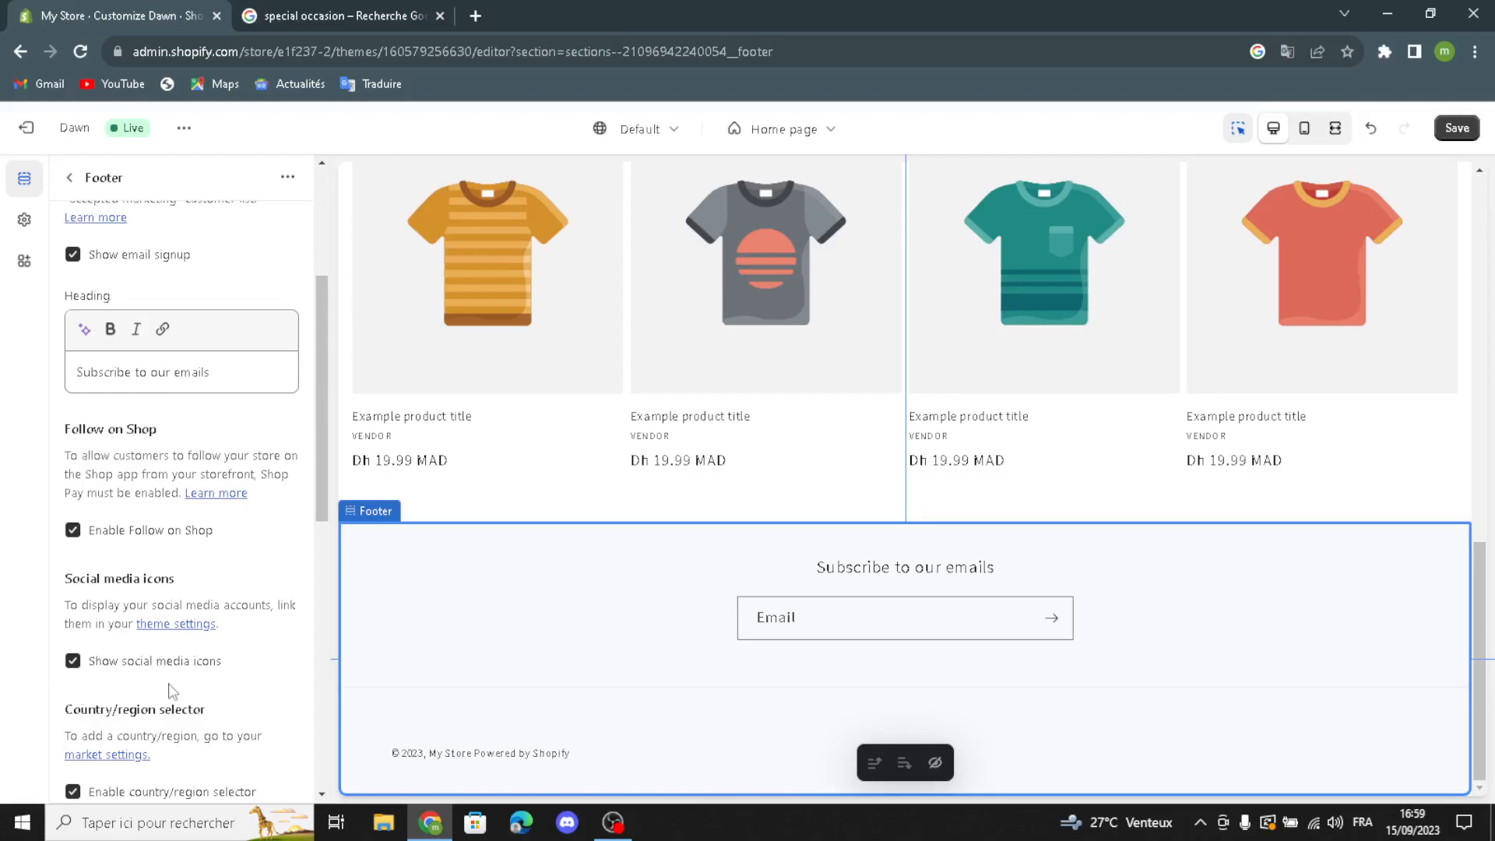
scroll(200, 675, up, 3)
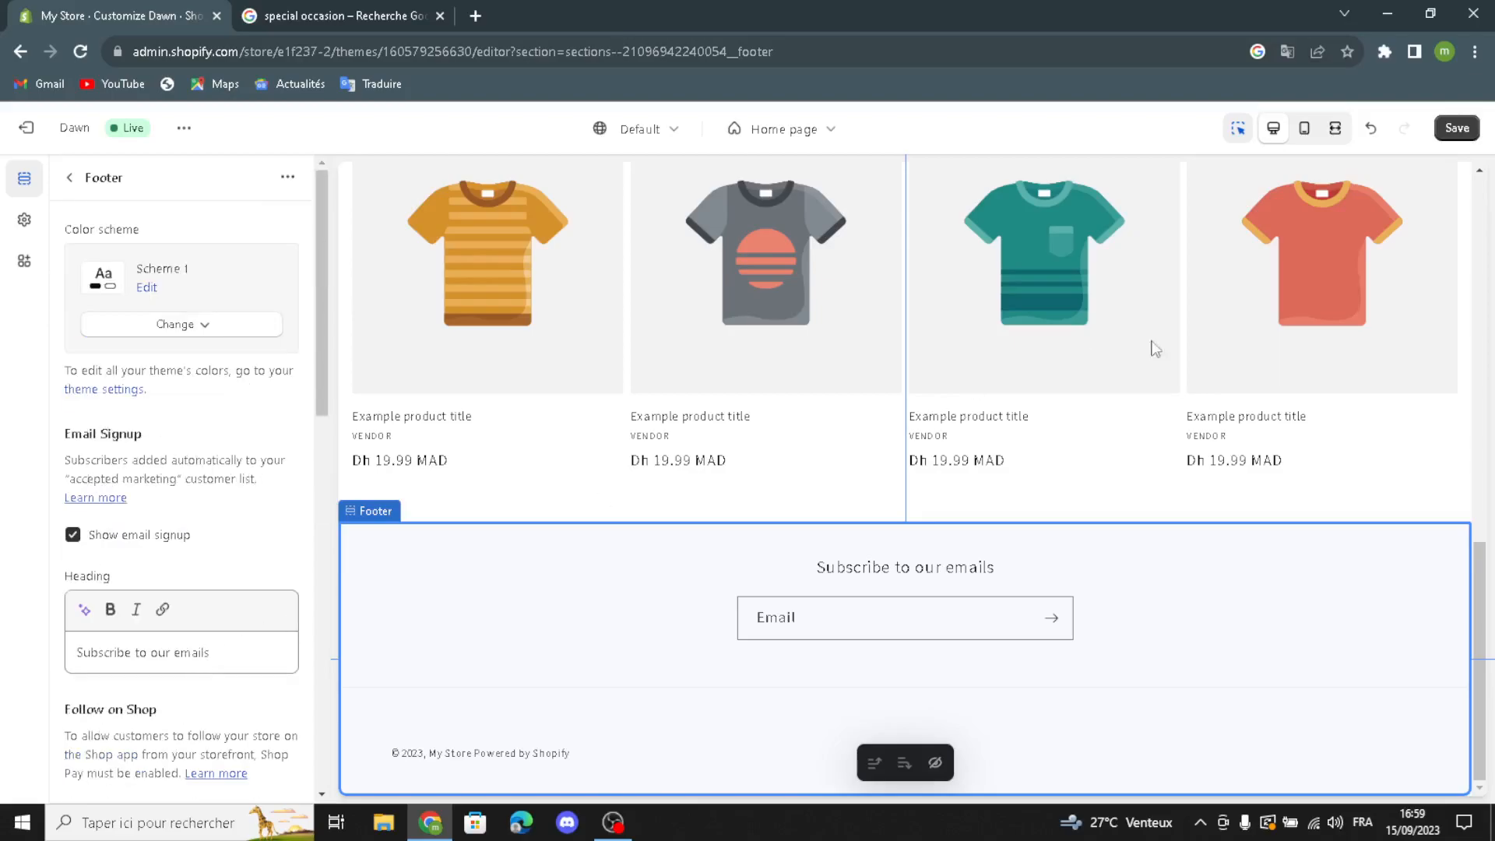
scroll(1096, 413, up, 10)
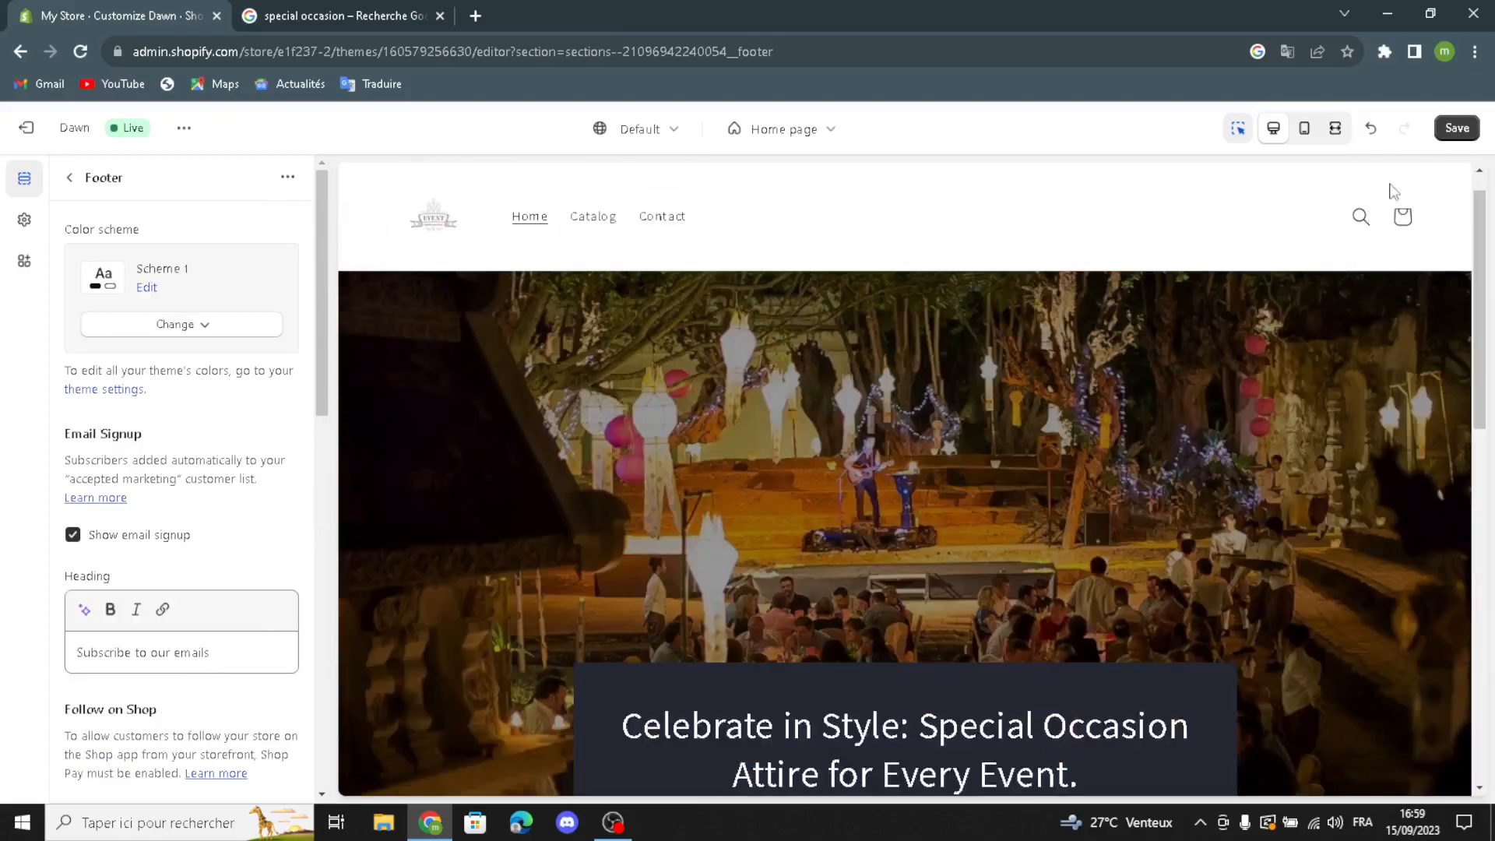
Step: Save the Dawn theme customization and return to the store admin's home page
click(1456, 128)
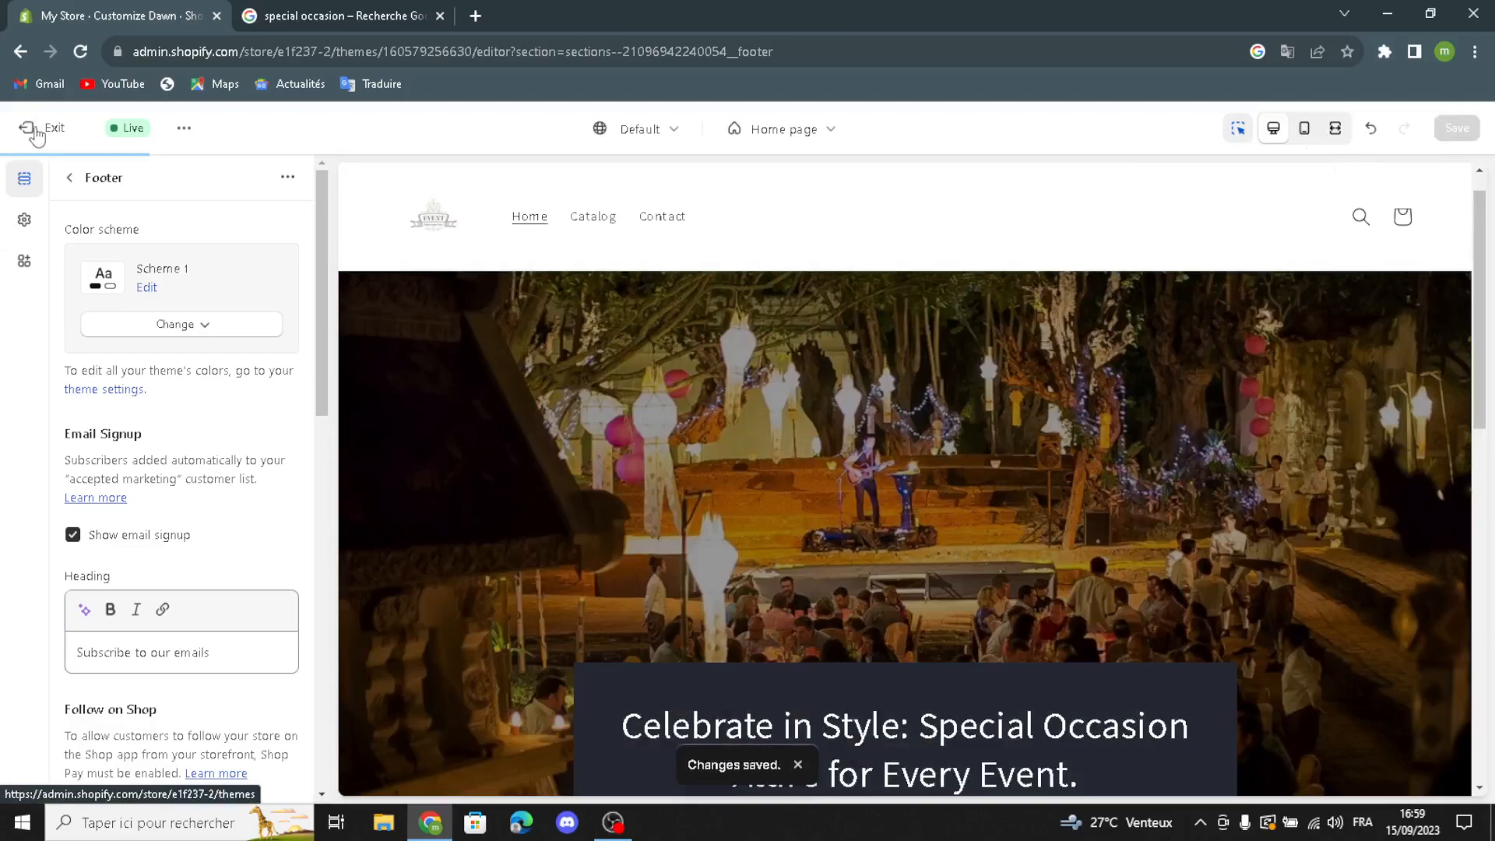
click(35, 134)
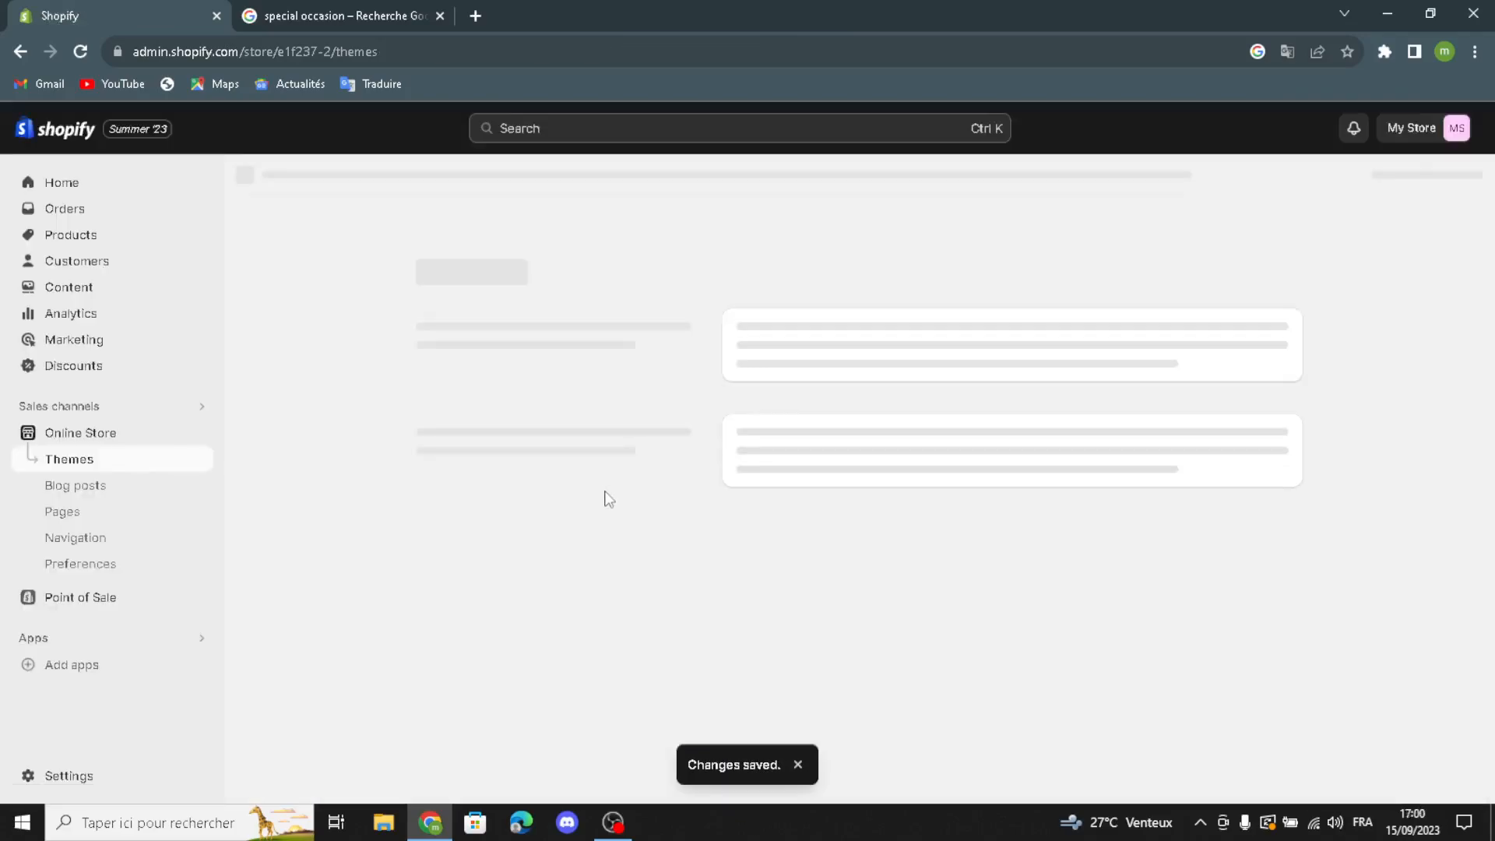
click(95, 187)
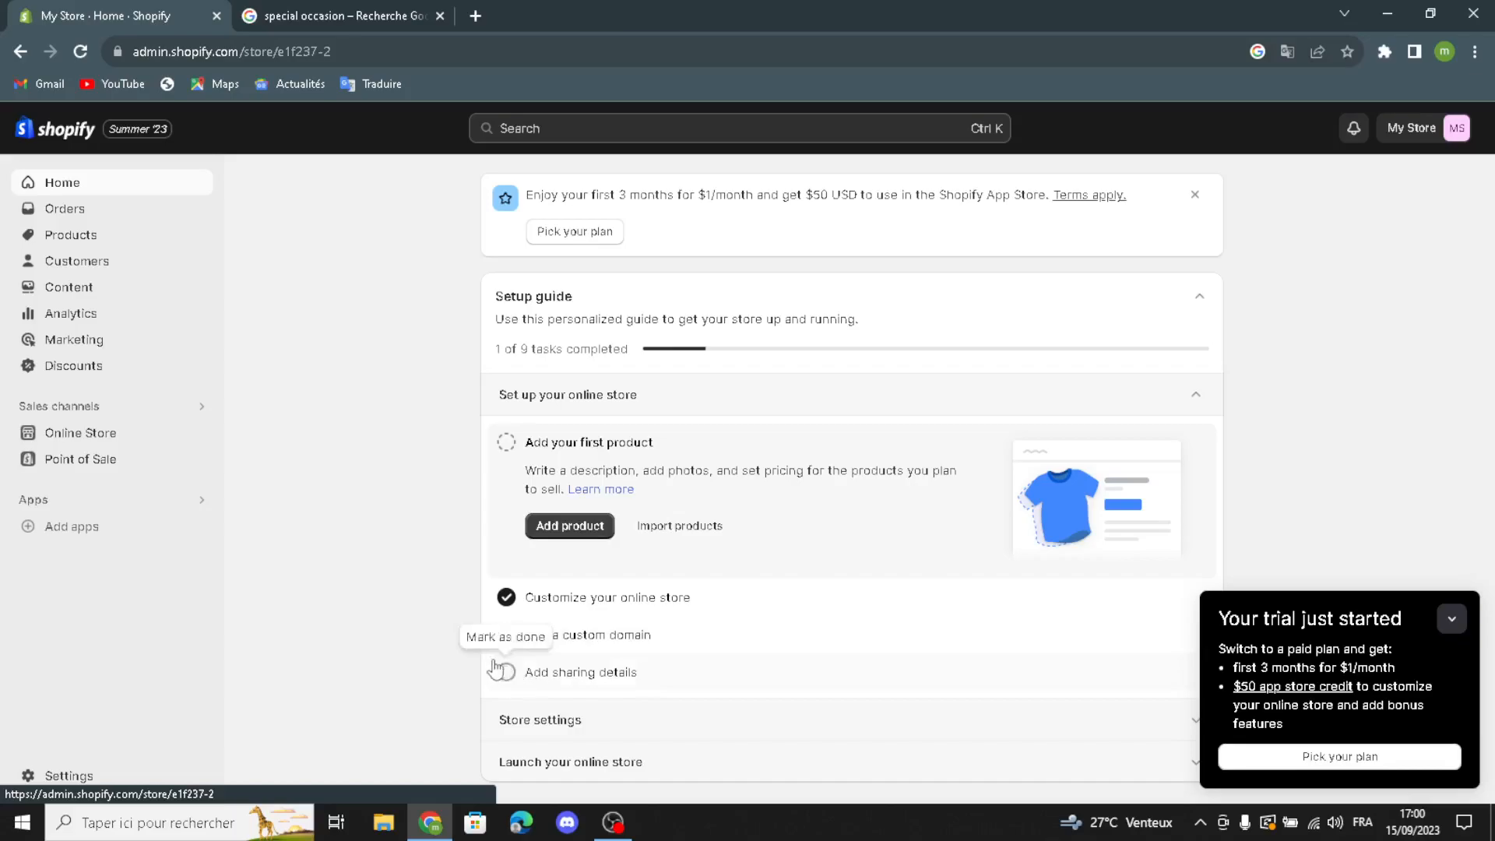
Step: Mark the "Add sharing details" task as done in the setup guide and show the store settings tasks
click(505, 672)
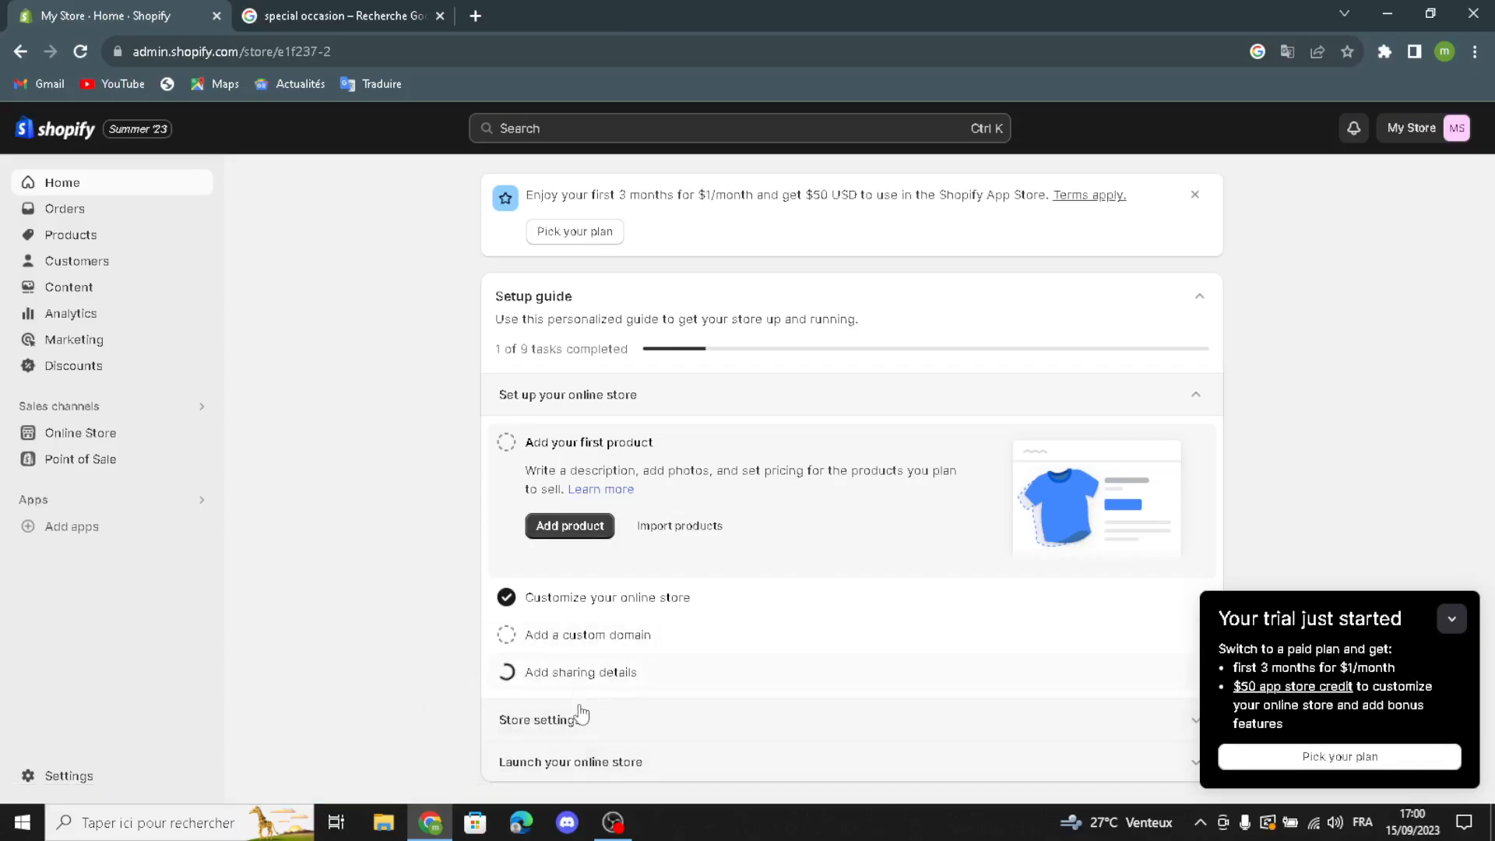
click(506, 676)
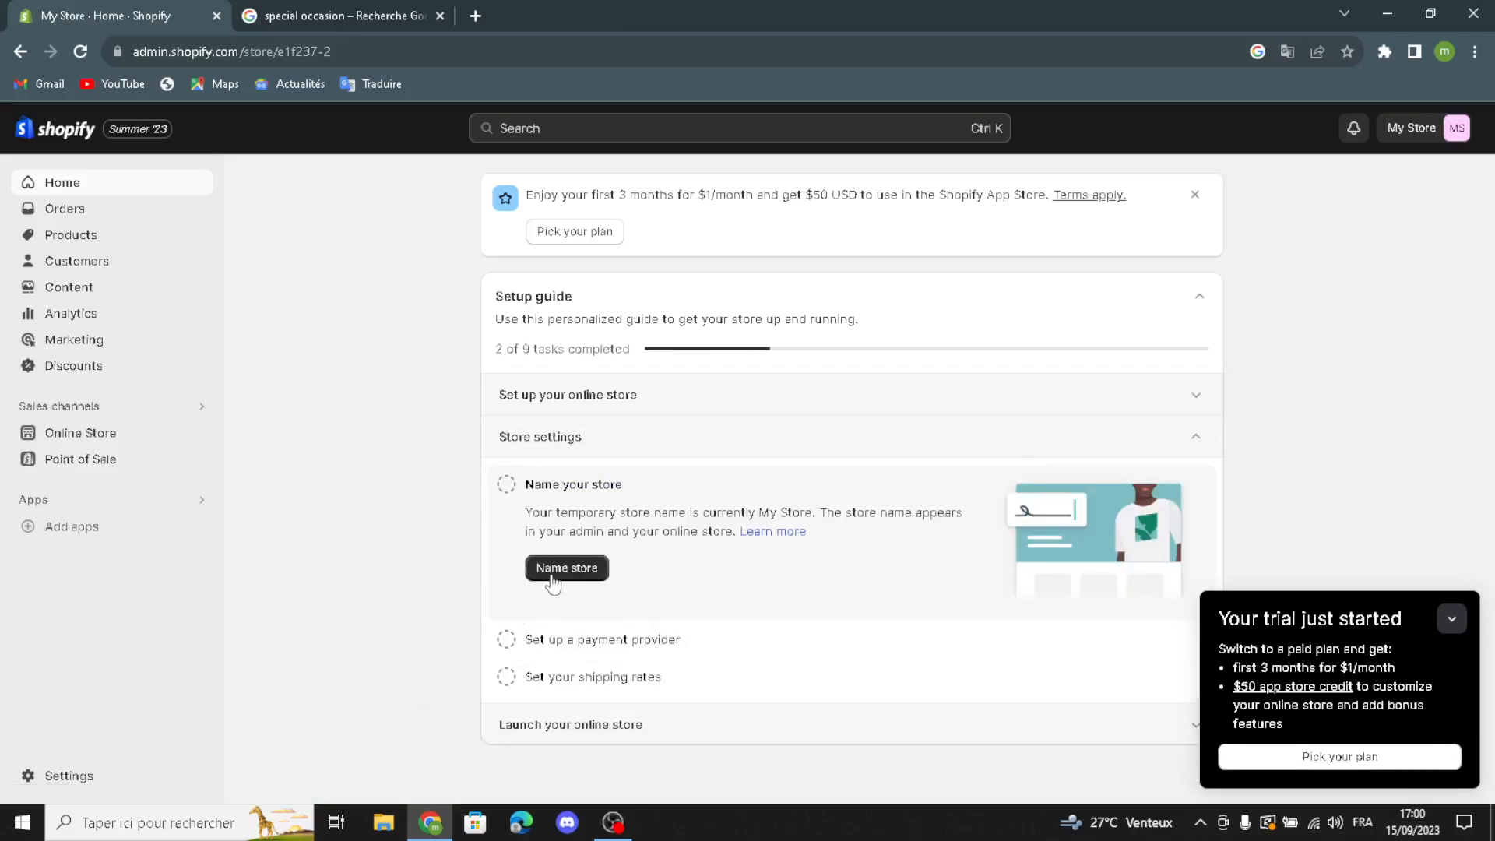
Step: Set the store name to "Elite Events" in the store details, save the change and leave the settings
click(553, 582)
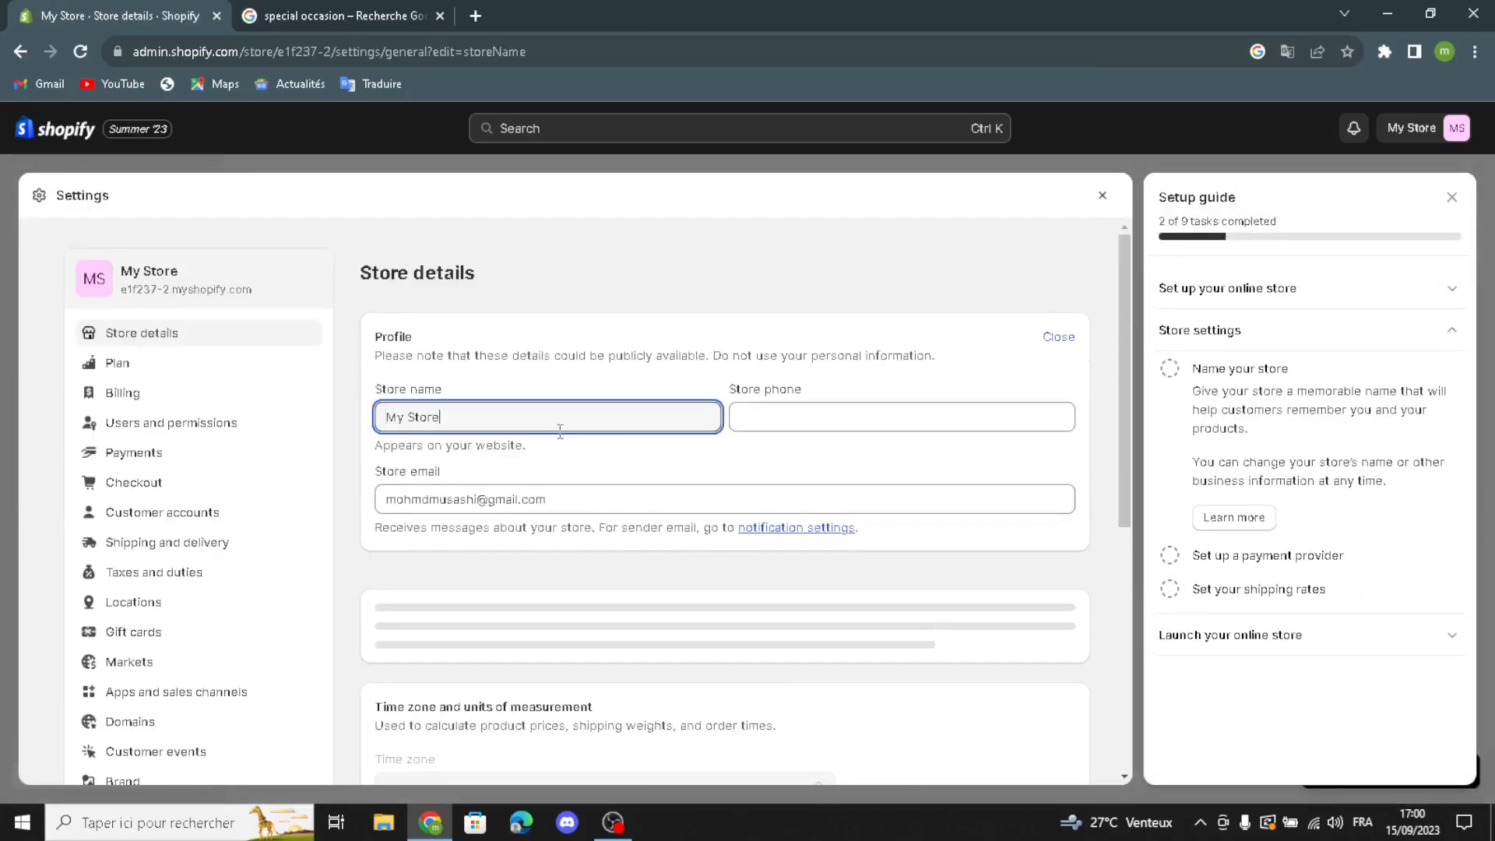
drag(514, 415, 319, 402)
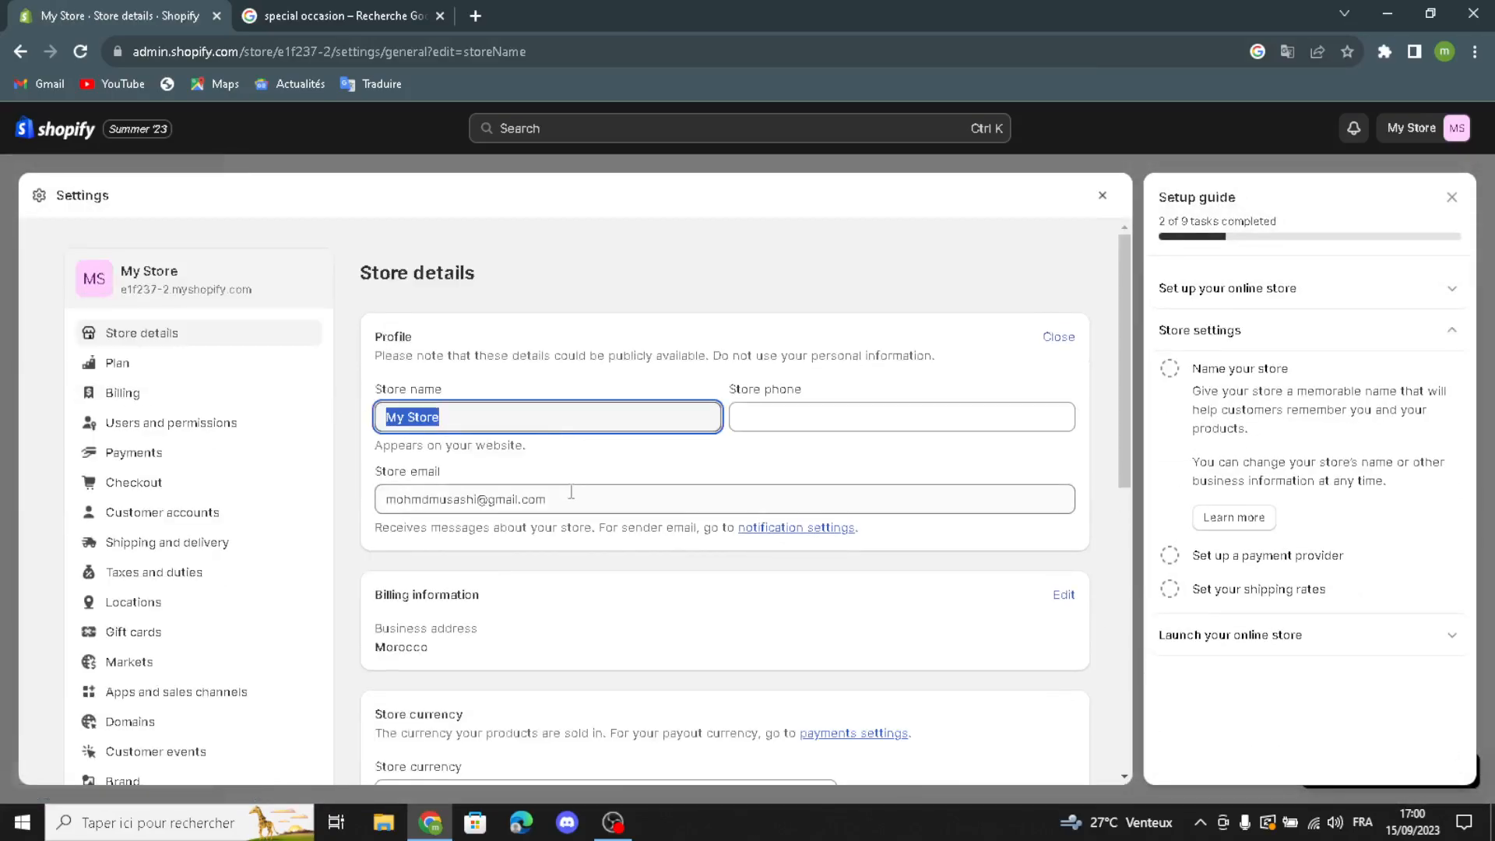
text(Elite Events)
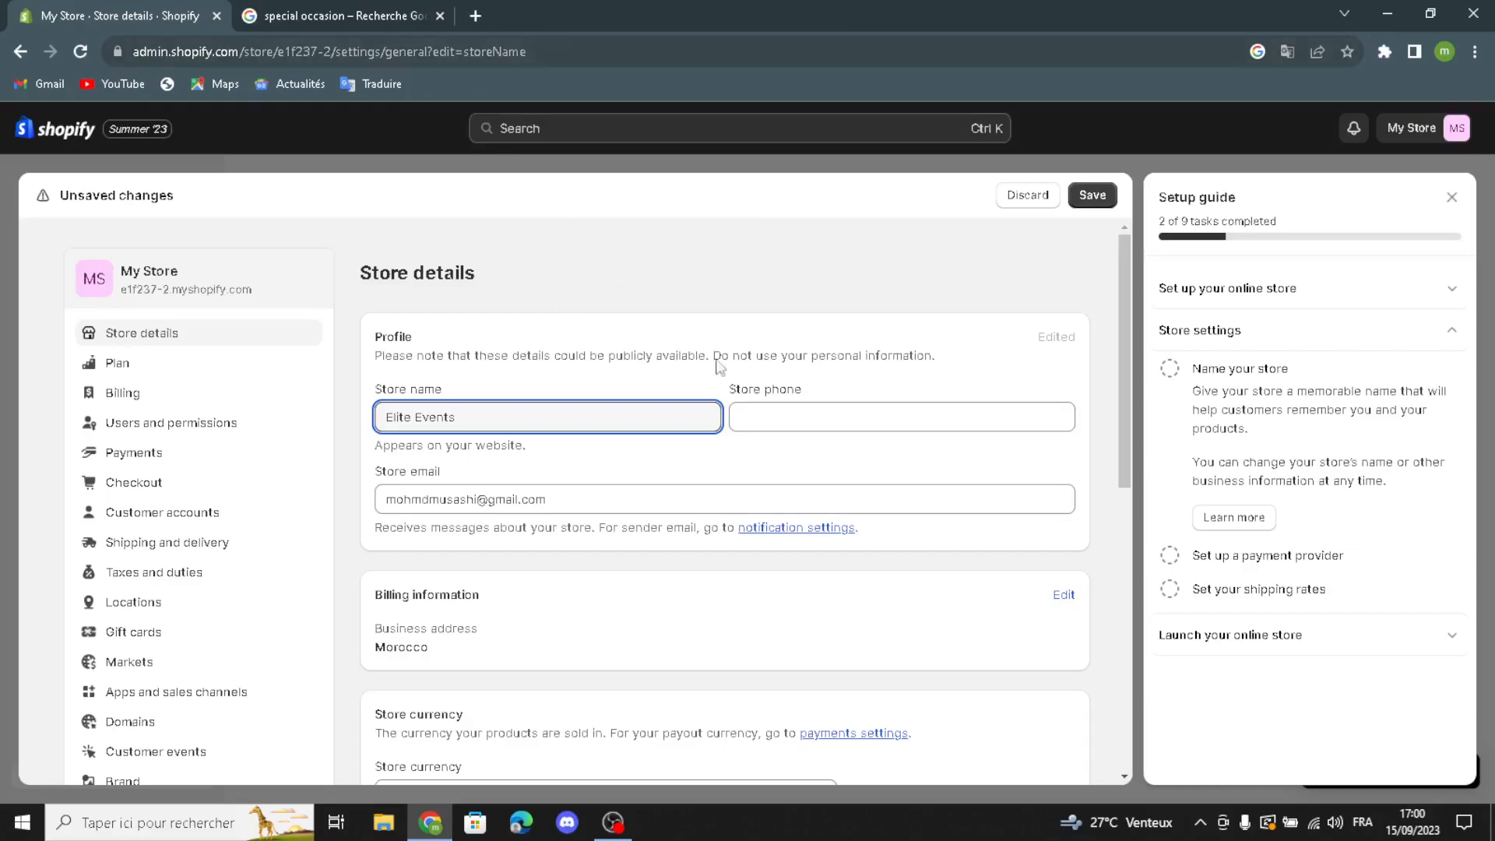
click(742, 414)
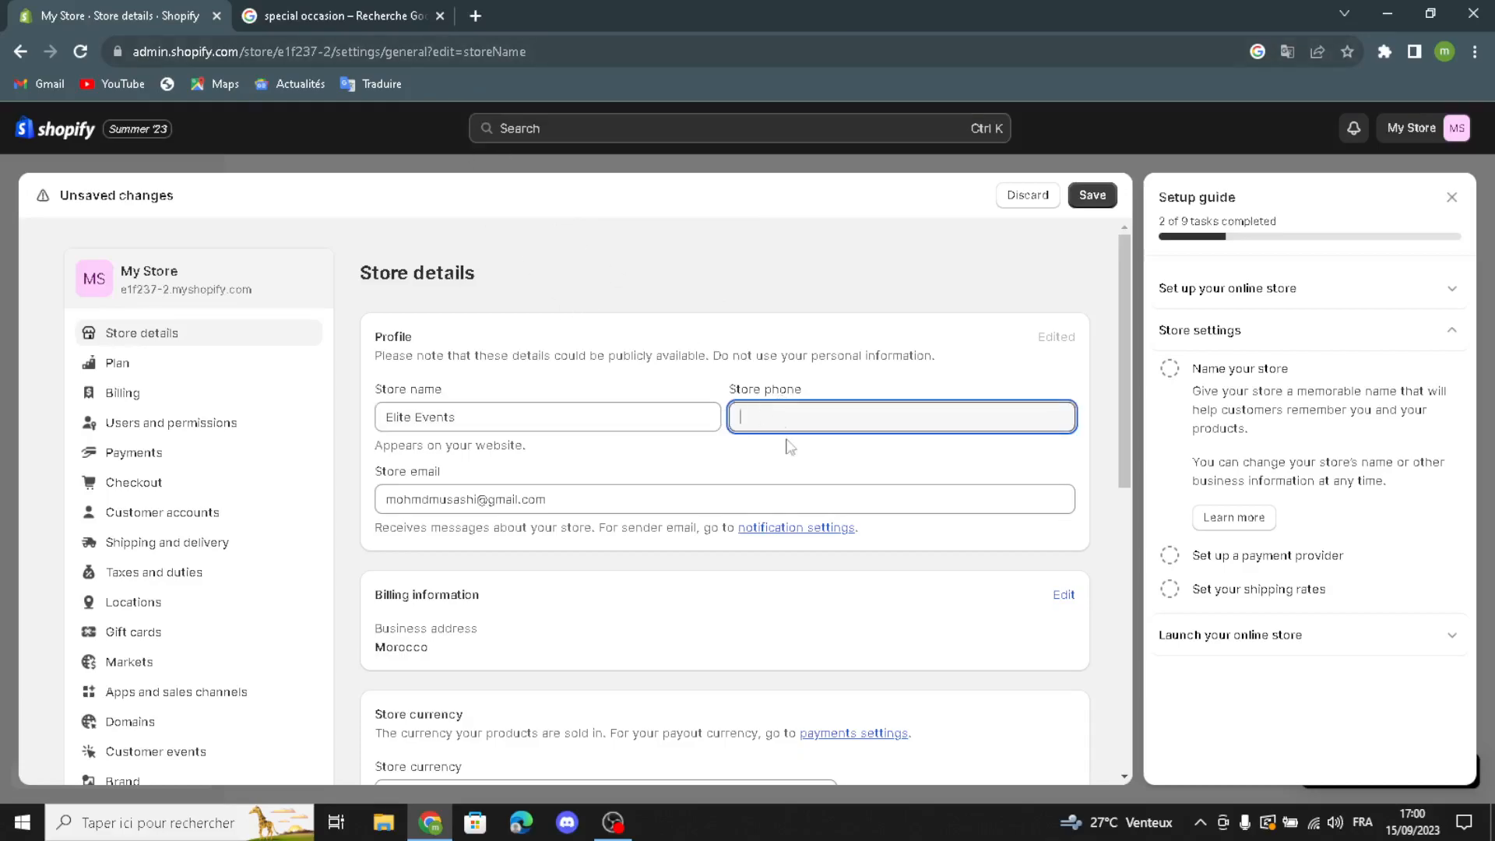
drag(551, 503, 588, 501)
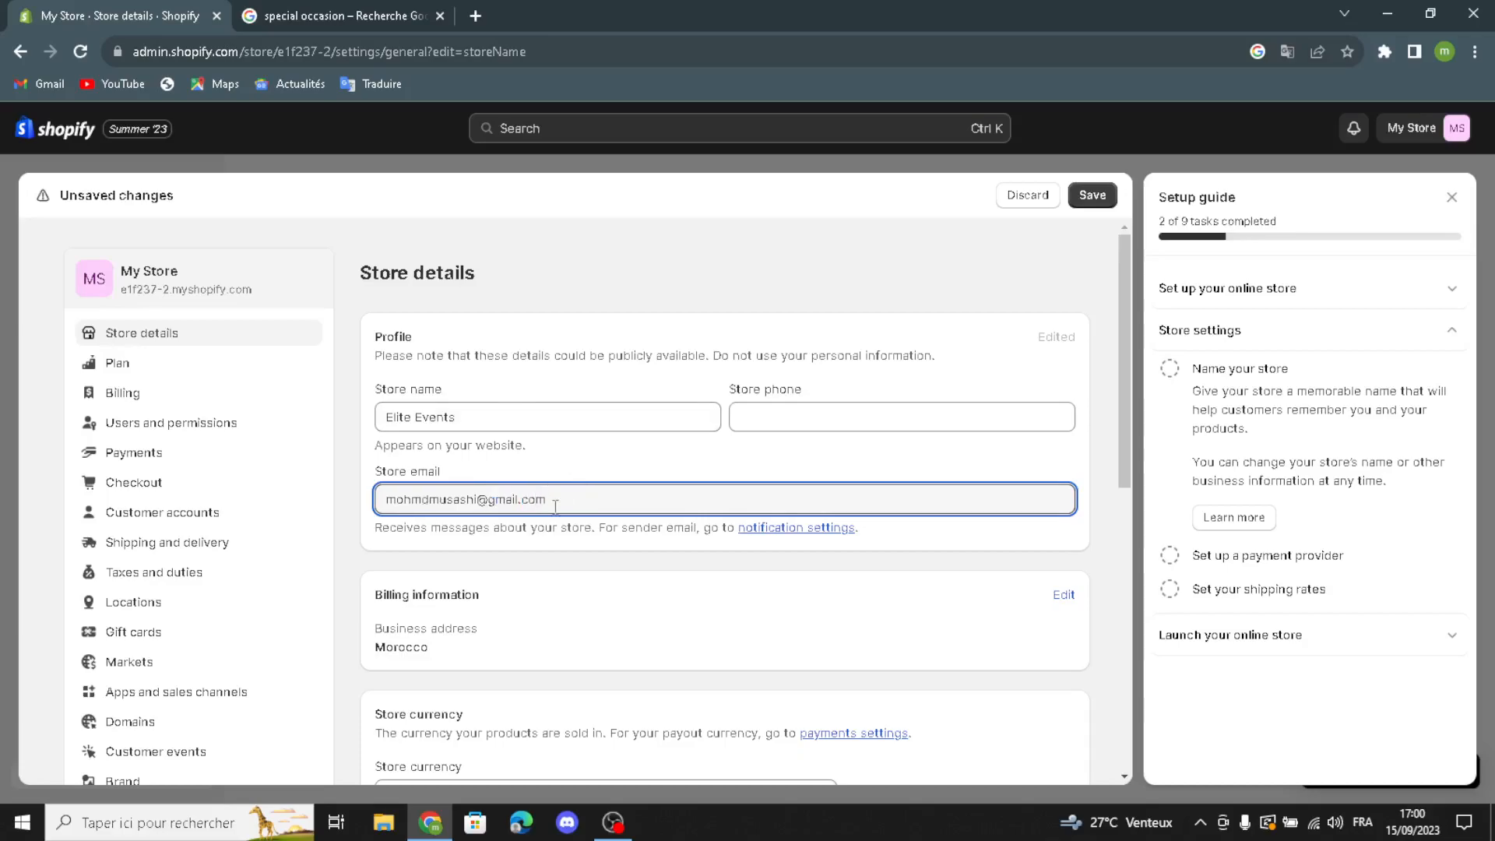
click(1092, 195)
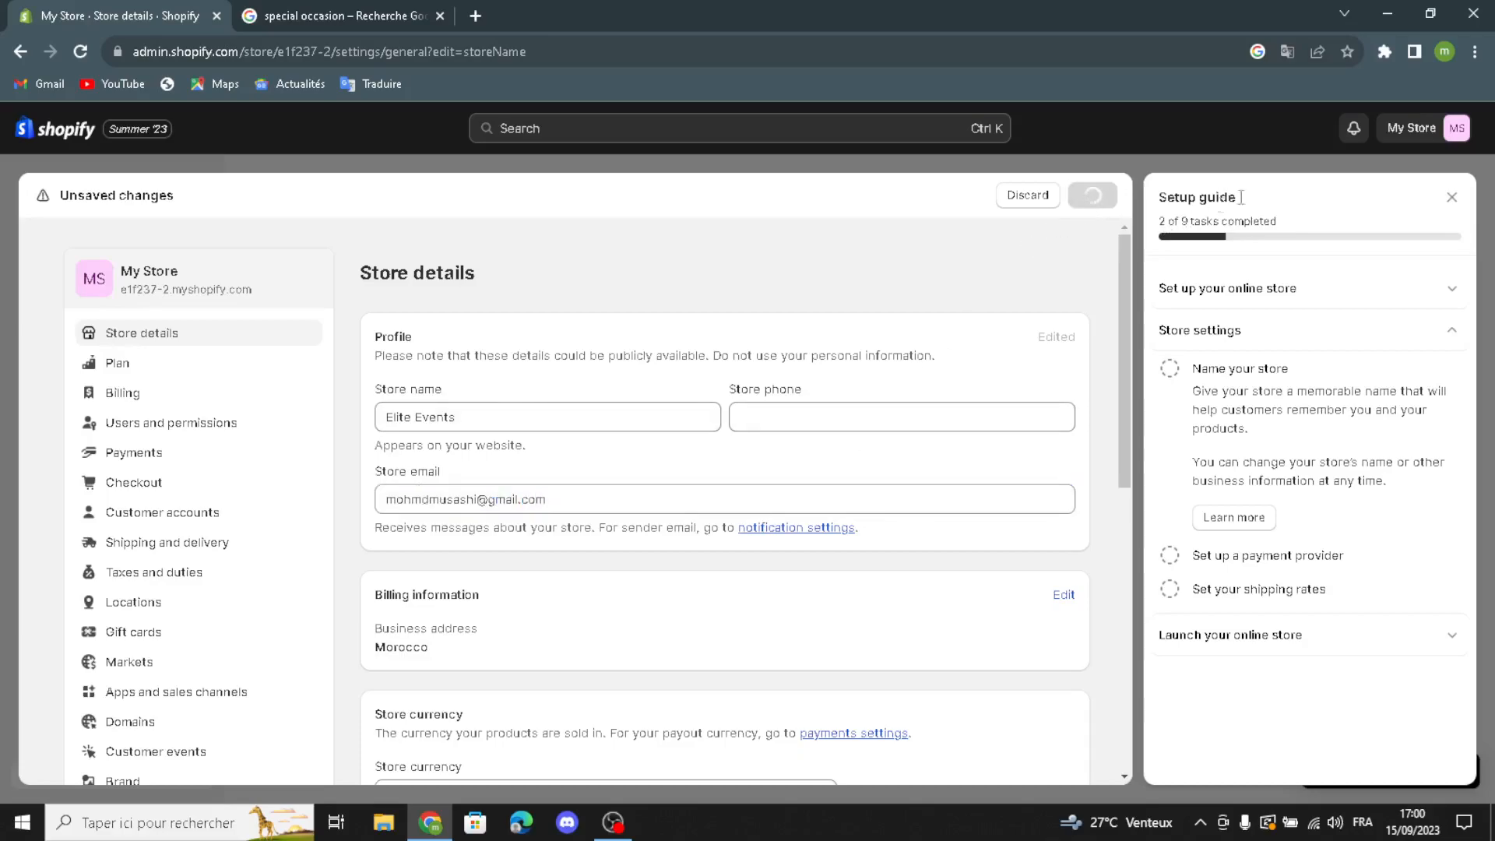
click(1453, 197)
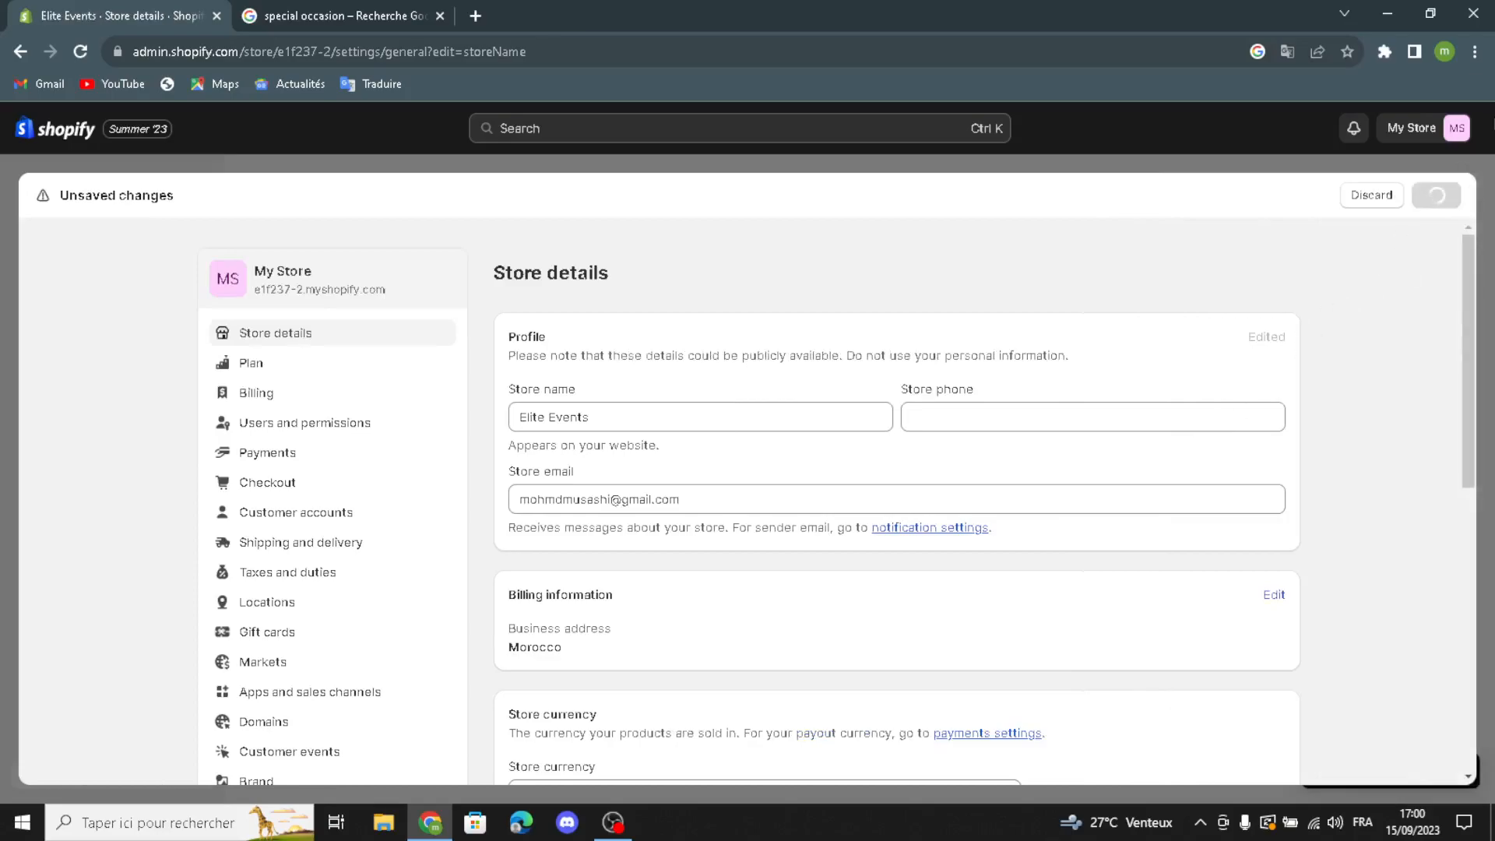
click(1445, 195)
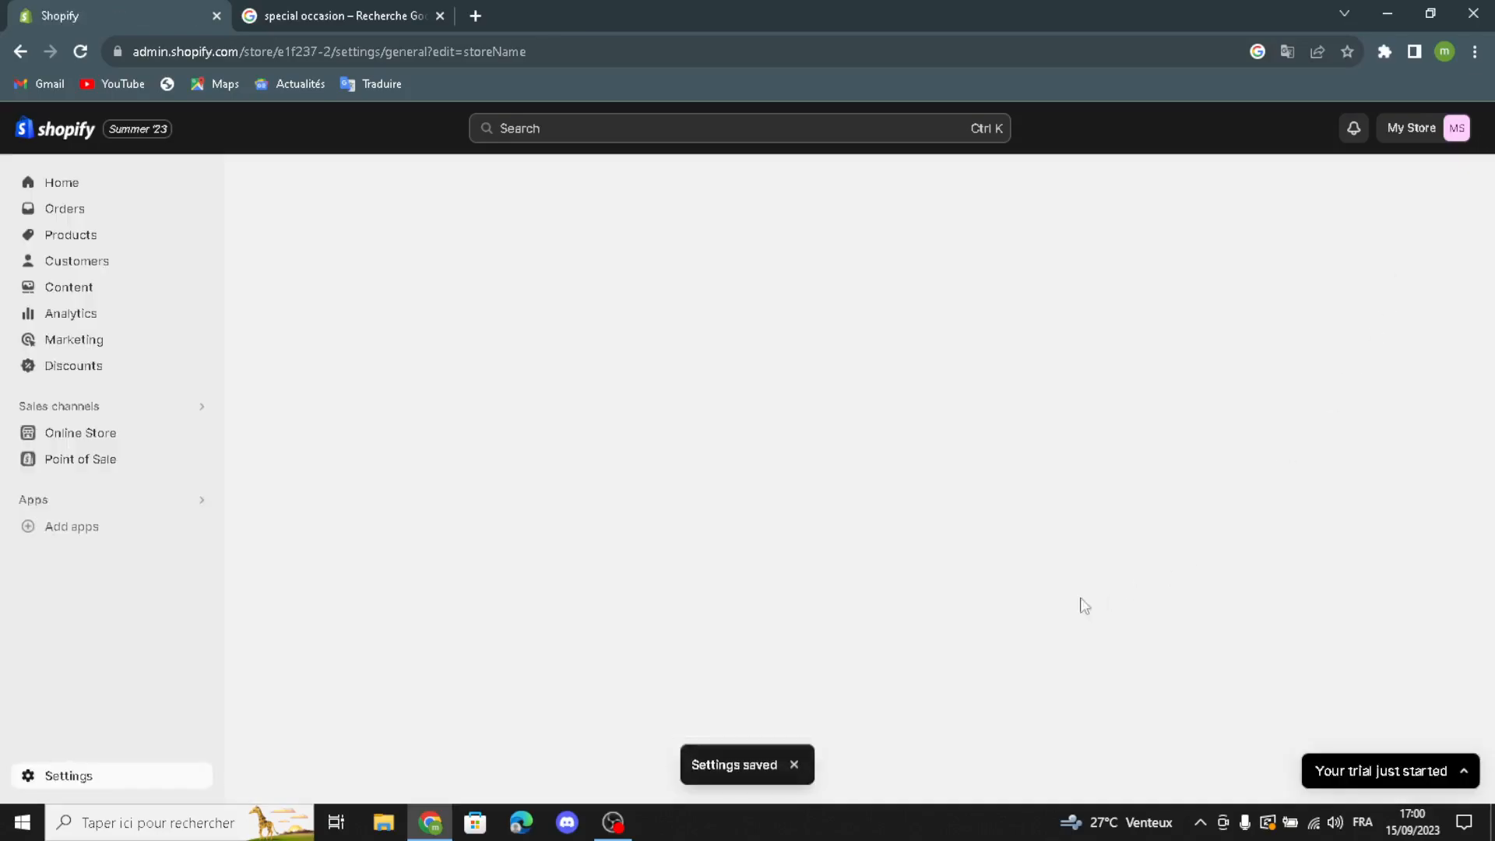